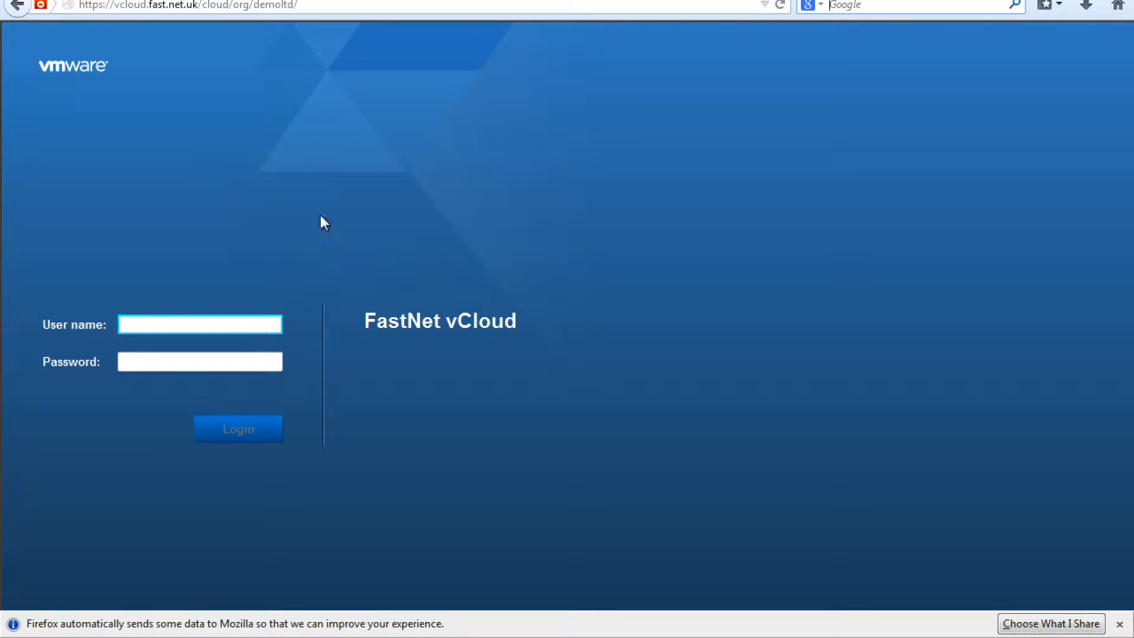
Step: Sign in to the FastNet vCloud portal with the administrator's user name and password
click(325, 8)
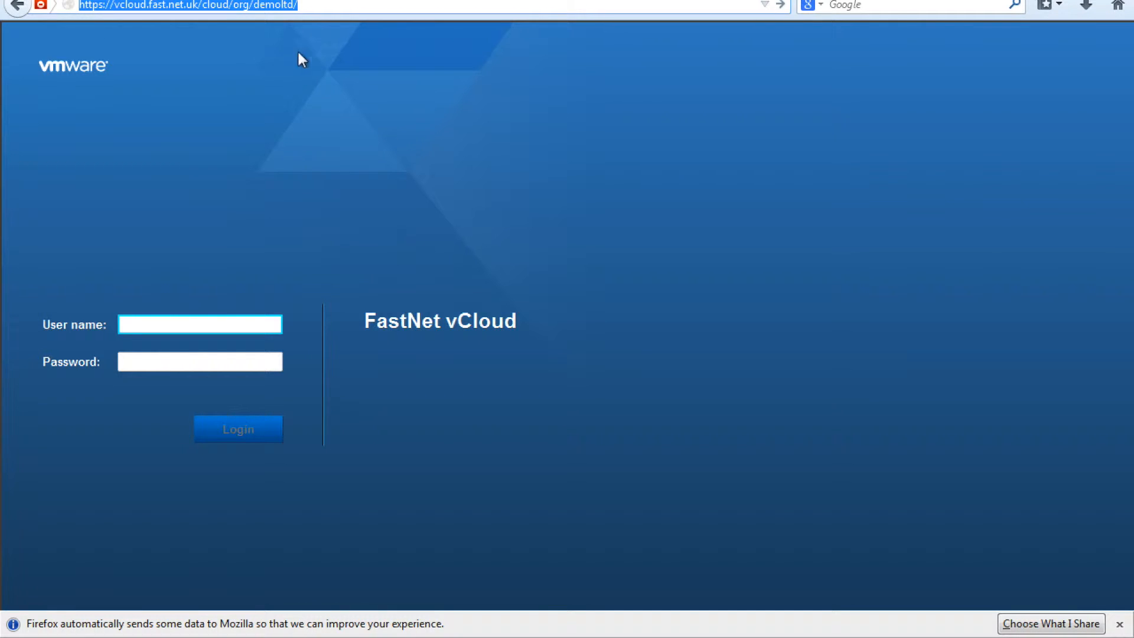
click(298, 4)
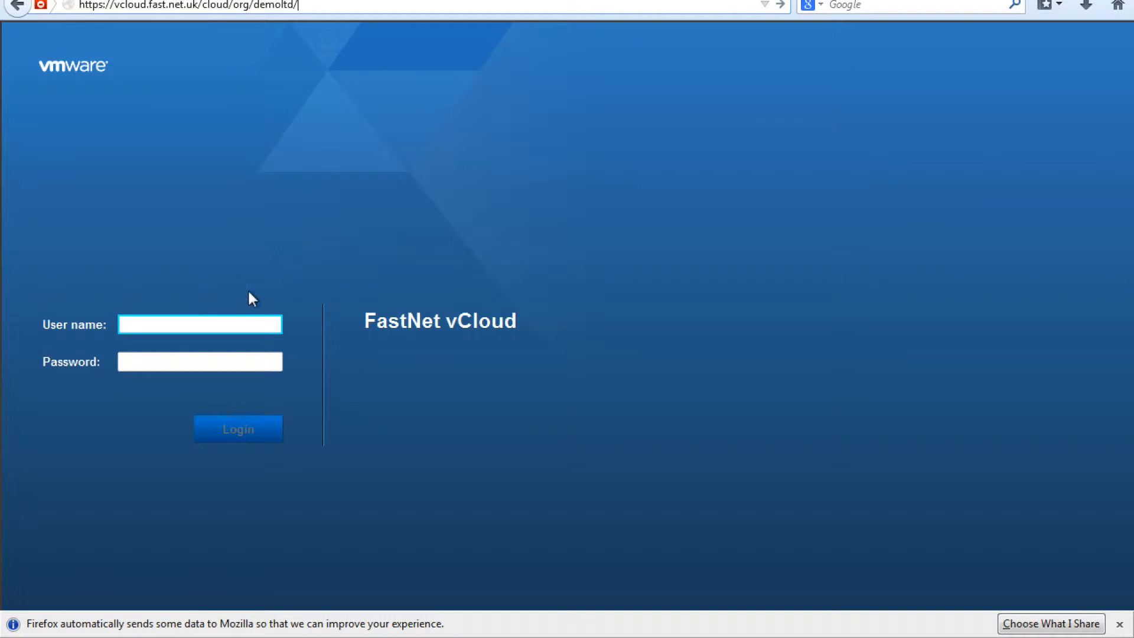
text(demo)
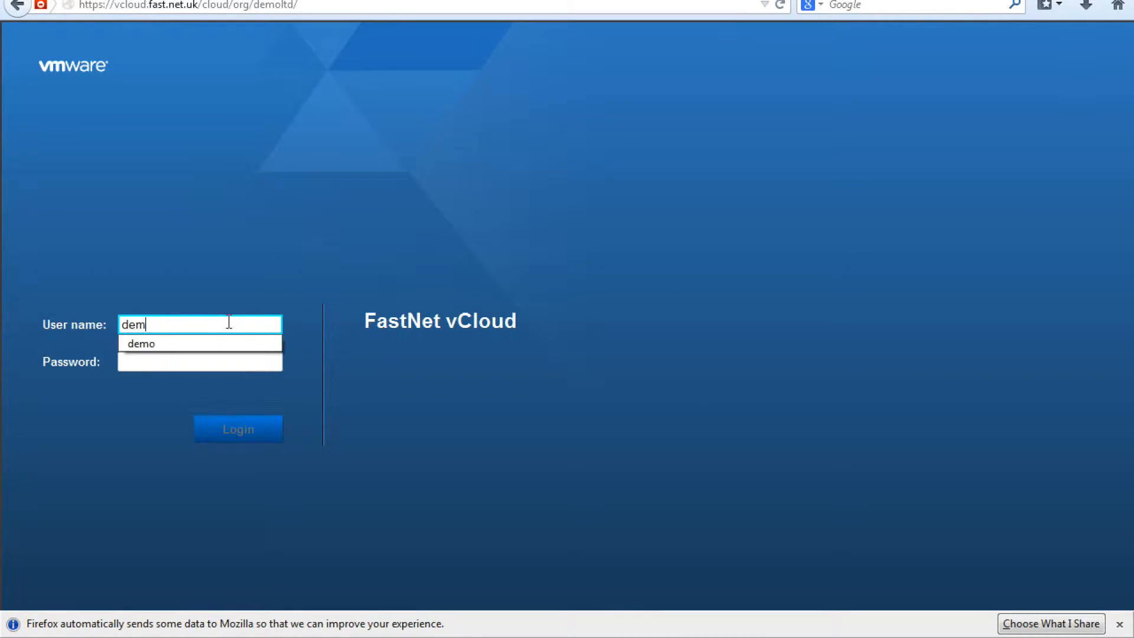
key(Tab)
text(••••••••••)
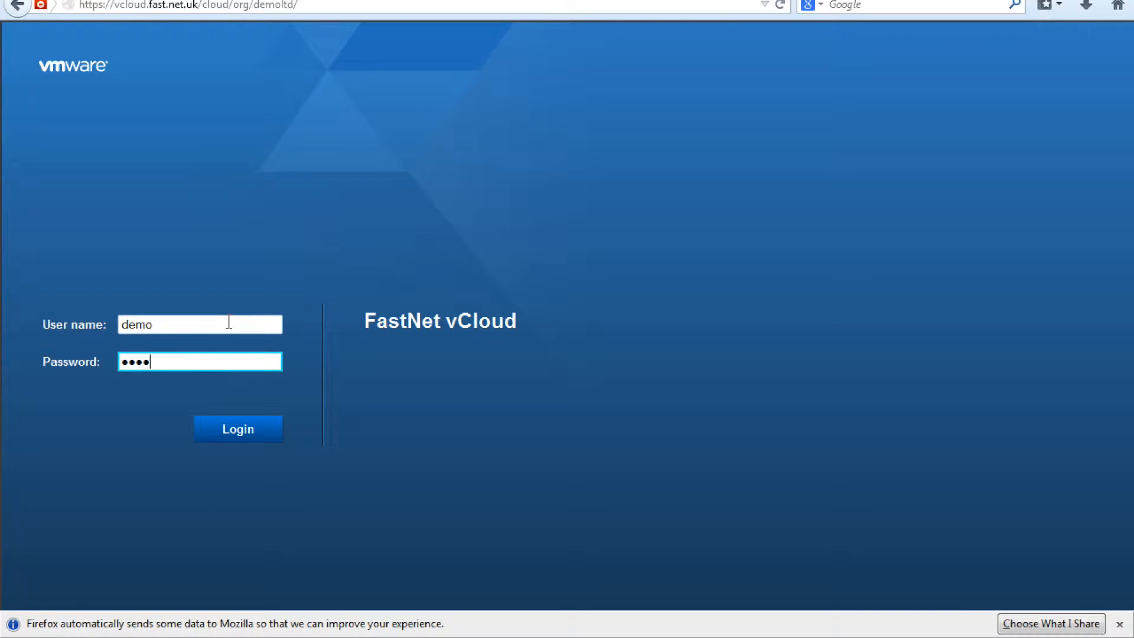
text(••••)
click(226, 432)
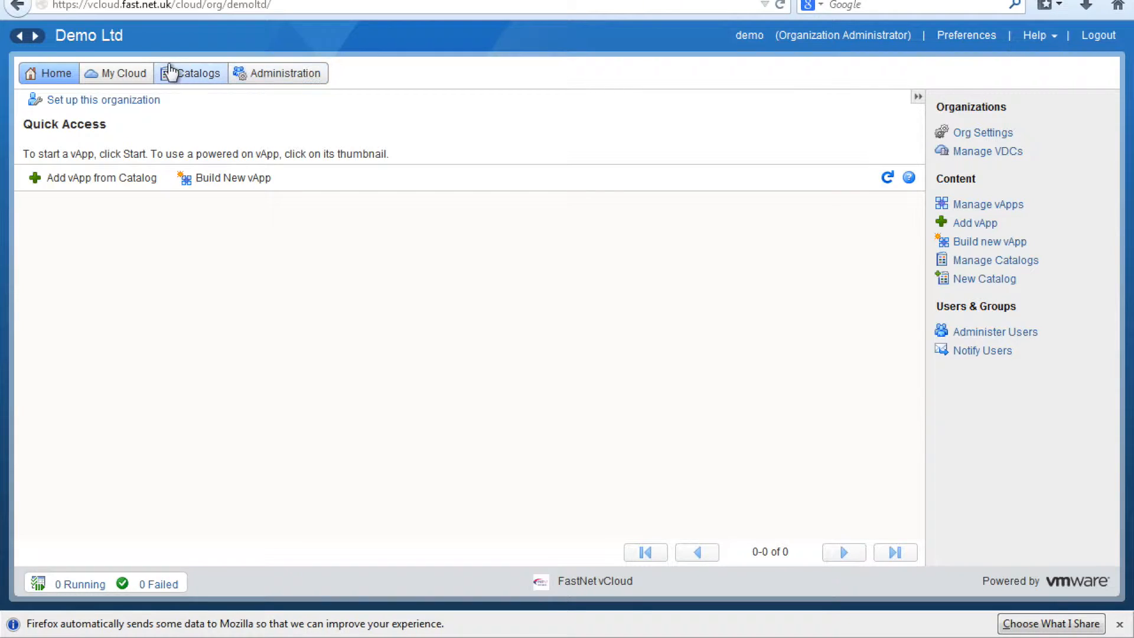
Step: Browse My Cloud, Catalogs and Administration, and view DemoLtd's processor, memory and storage usage
click(132, 75)
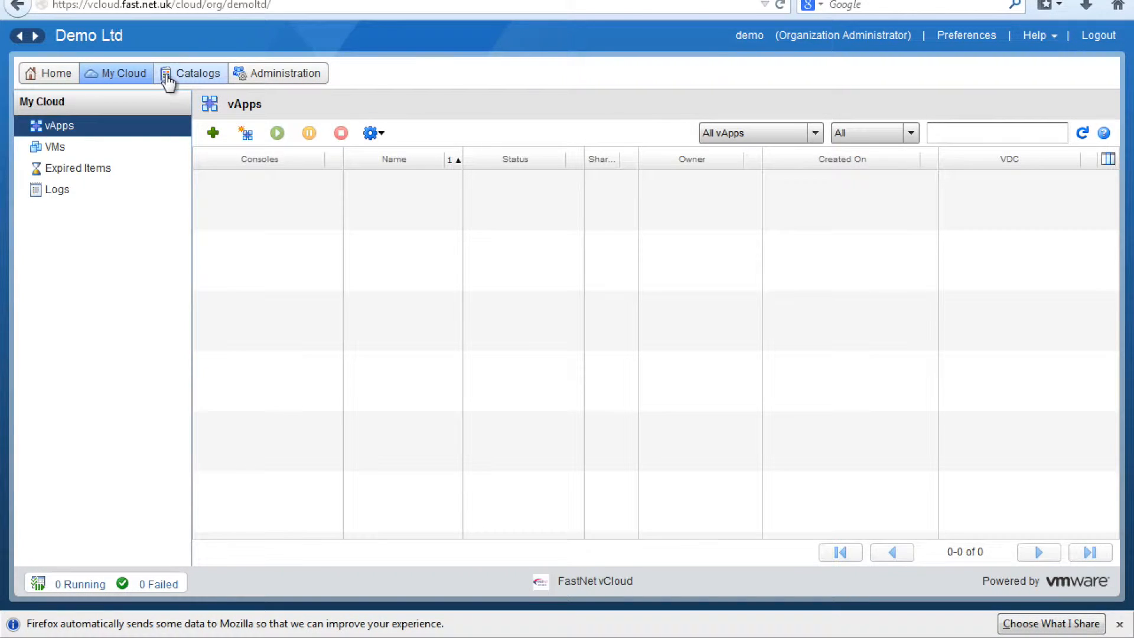
click(167, 76)
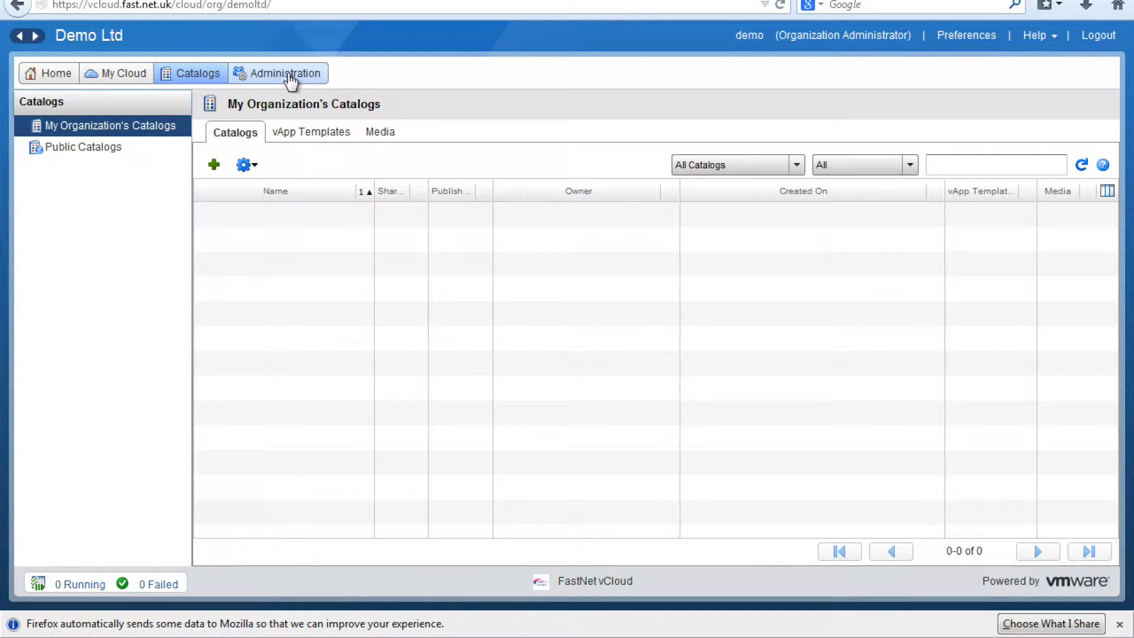
click(290, 75)
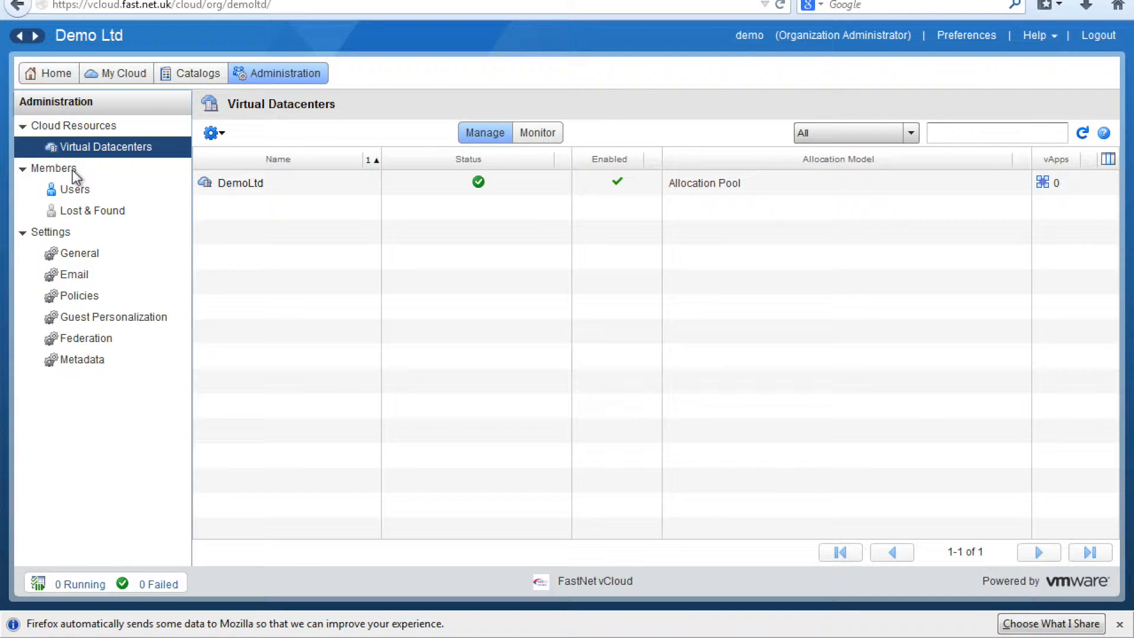
click(557, 131)
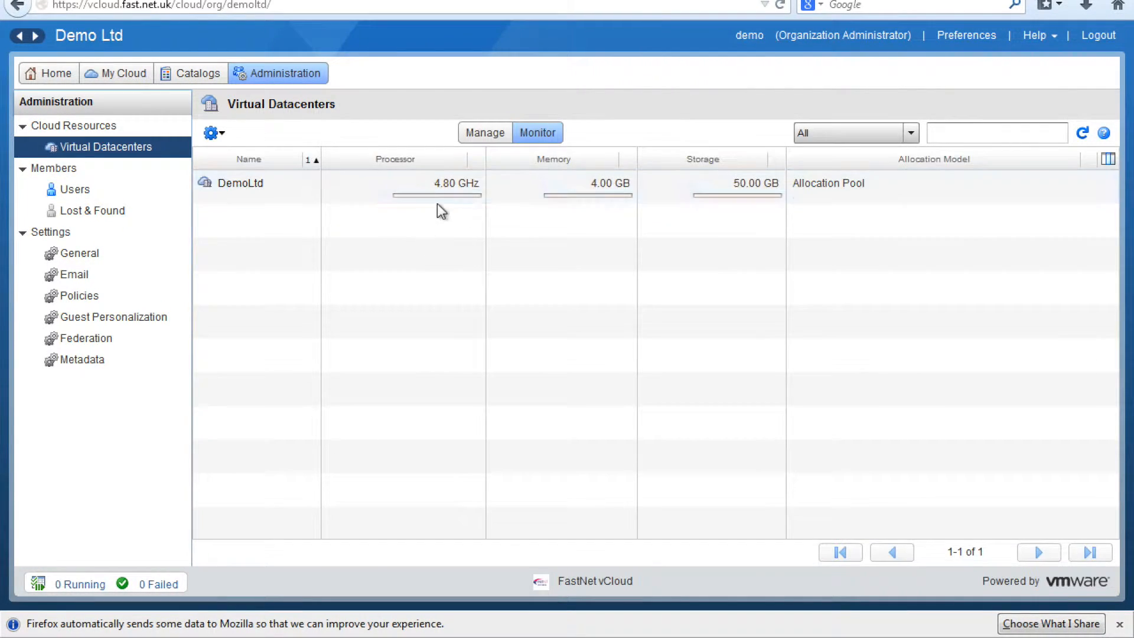
click(383, 187)
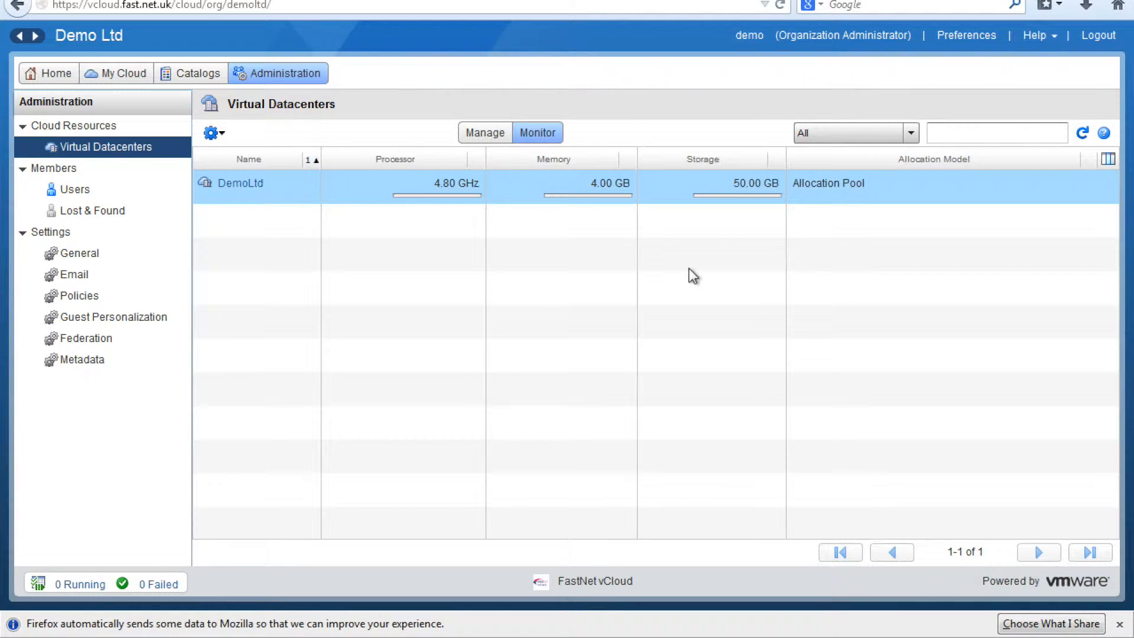
mouse_move(770, 196)
click(143, 80)
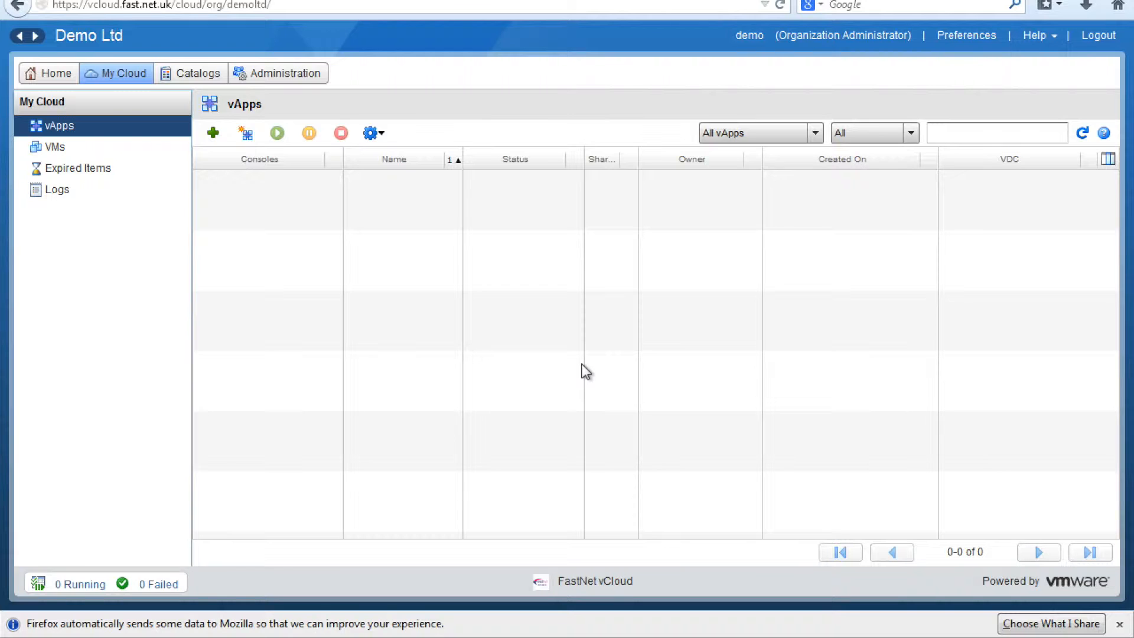
click(284, 85)
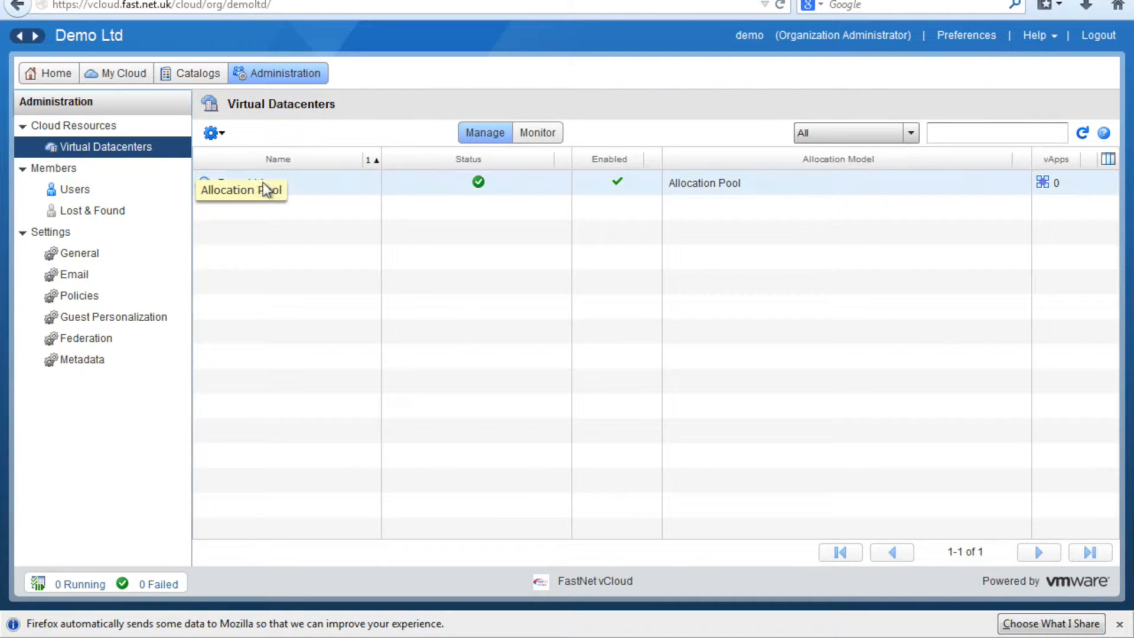
Step: Open Edge Gateway Services for DemoLtd-EdgeGateway from DemoLtd's Edge Gateways list
double_click(258, 182)
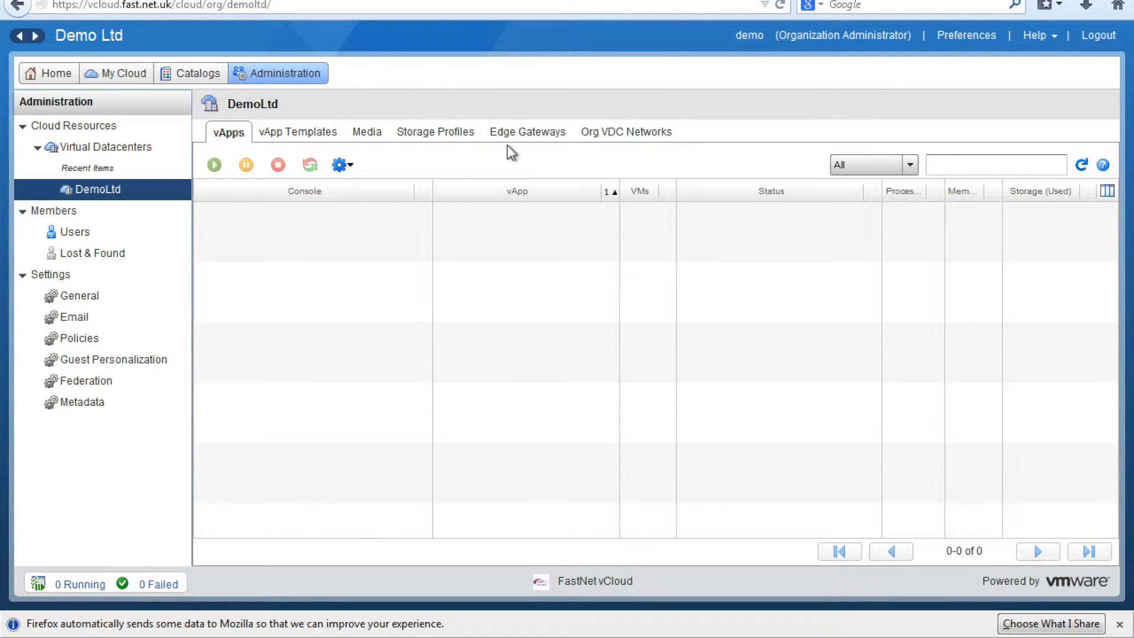
click(509, 137)
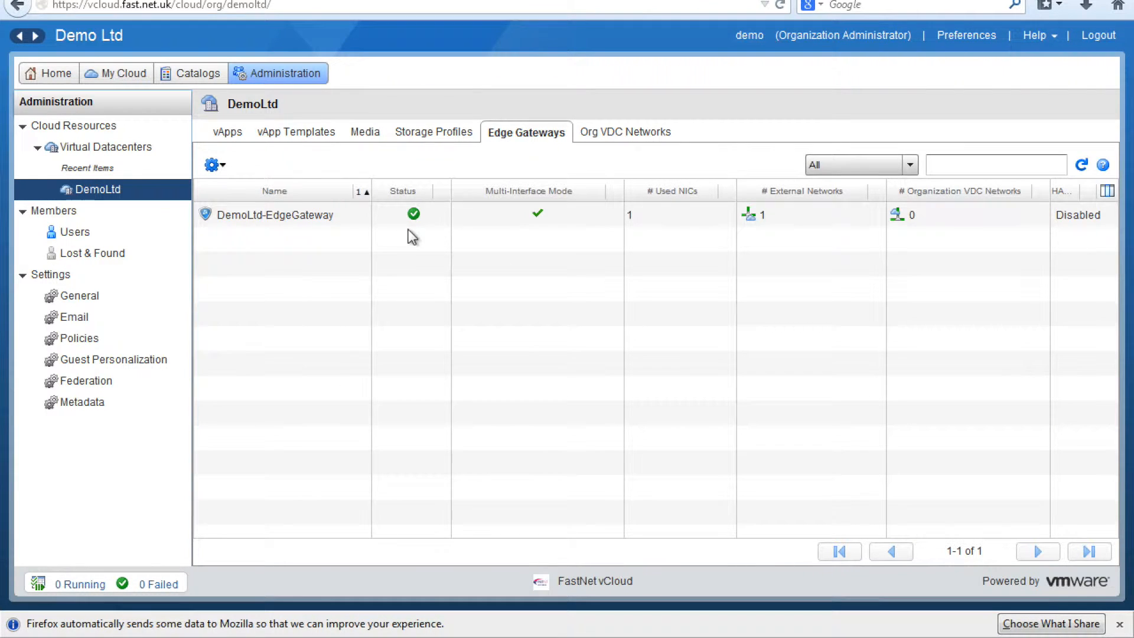
right_click(347, 224)
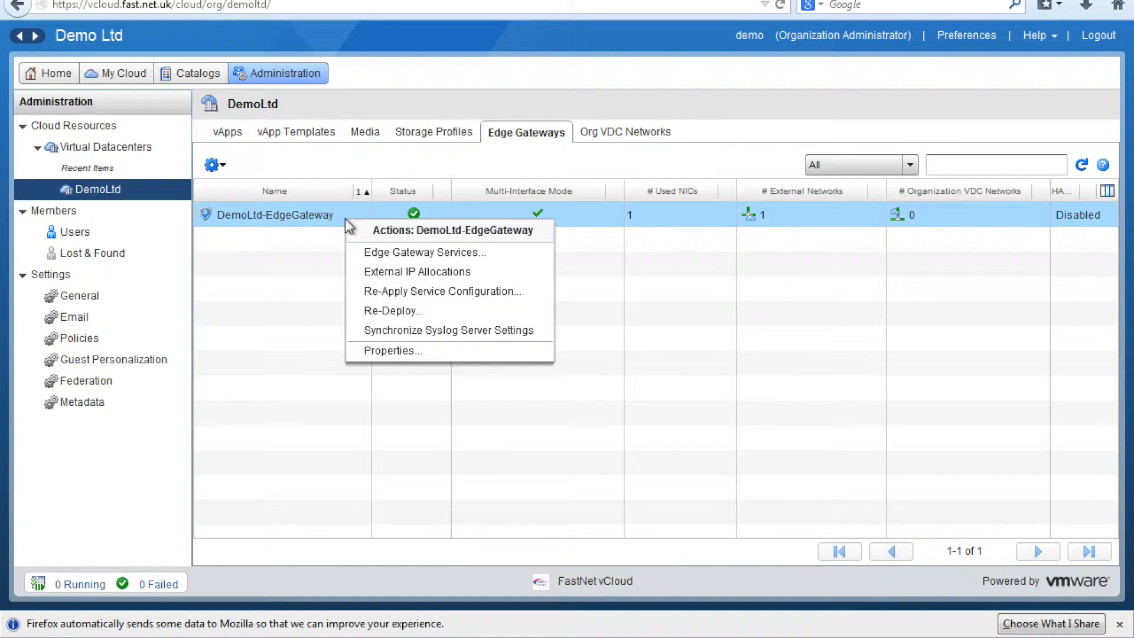
click(363, 256)
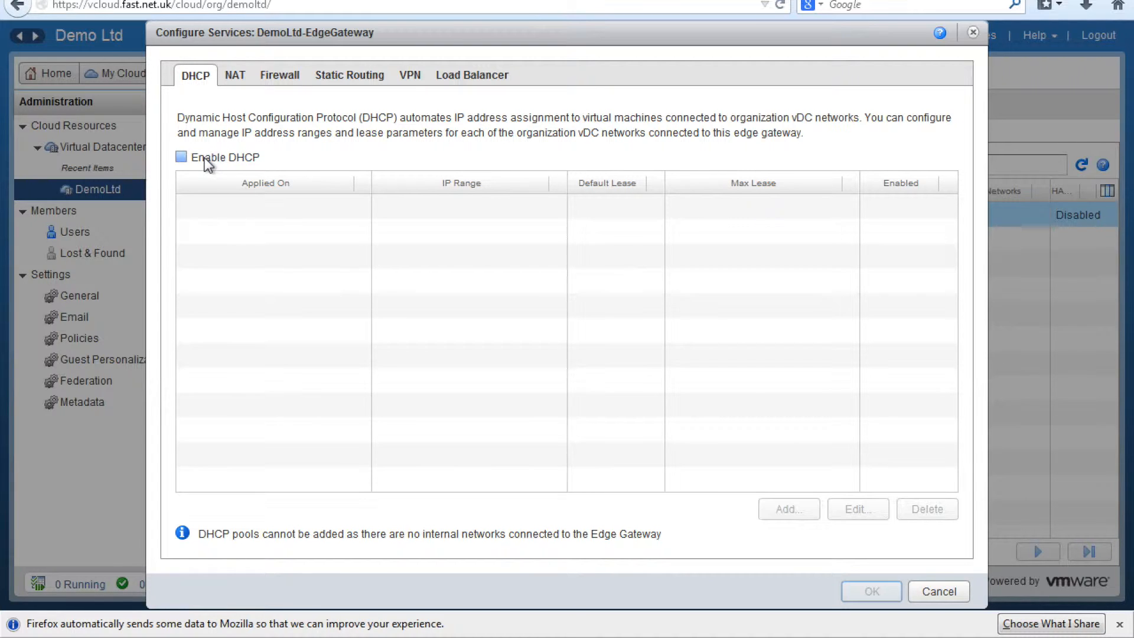
Step: Review the gateway's NAT, Firewall and Static Routing settings
click(241, 81)
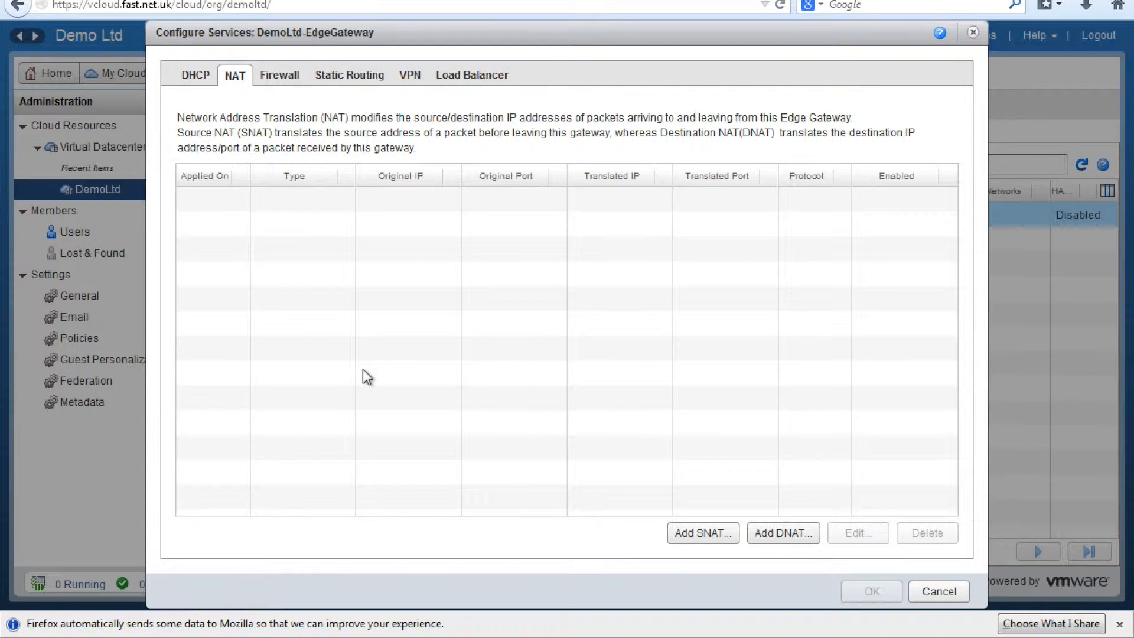
click(286, 80)
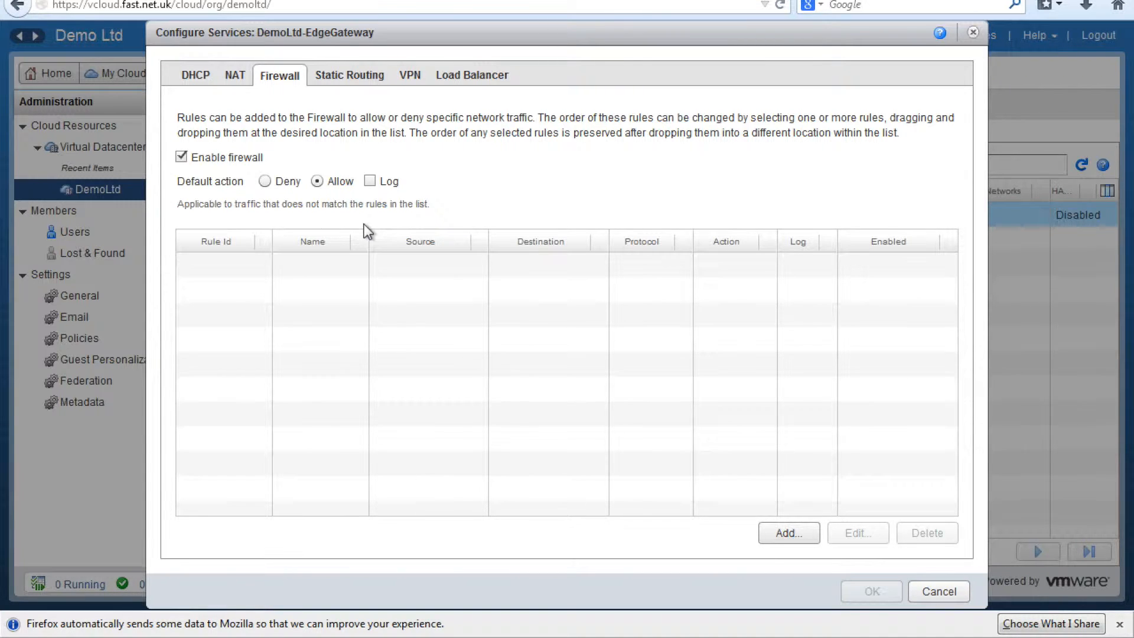
click(353, 81)
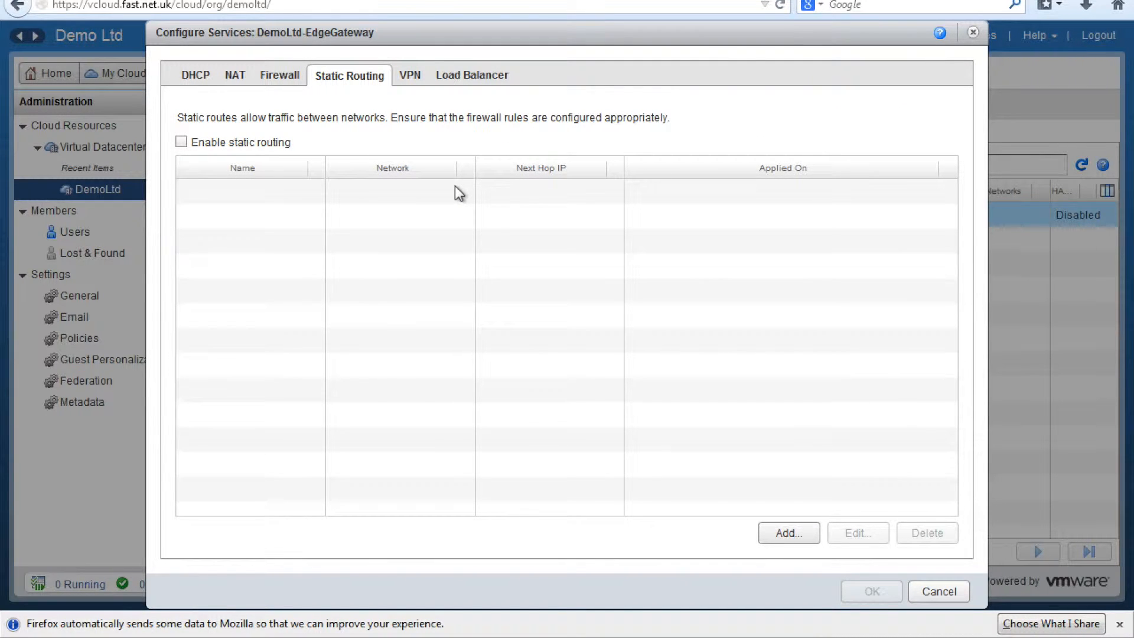
Step: Check the IPSec VPN and Load Balancer settings, then cancel the services dialog unchanged
click(402, 176)
click(413, 79)
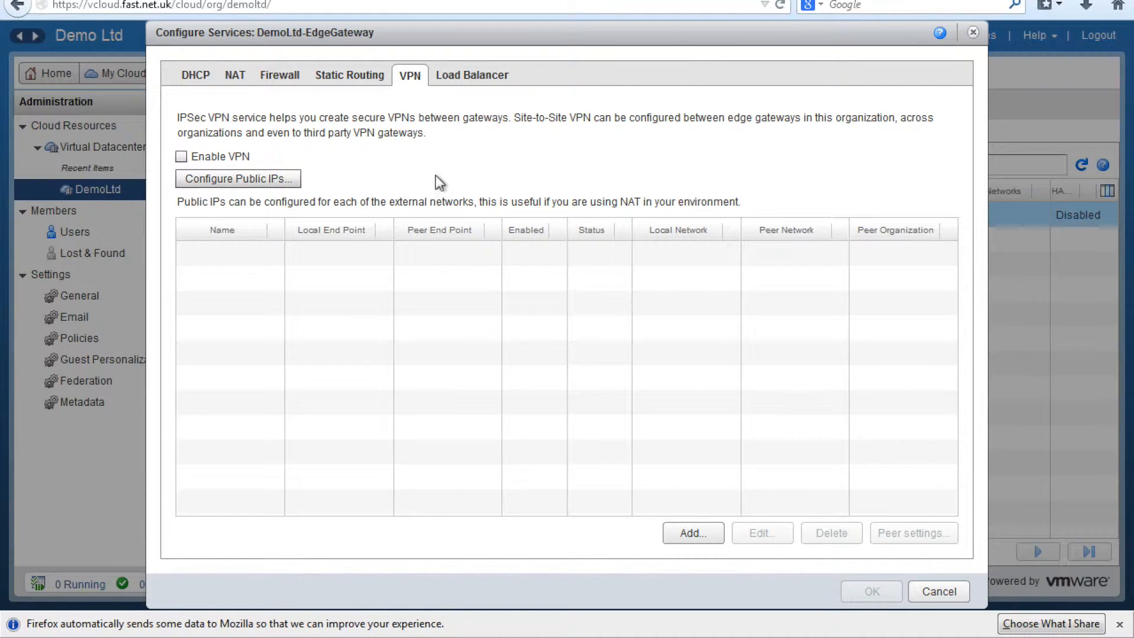
click(446, 87)
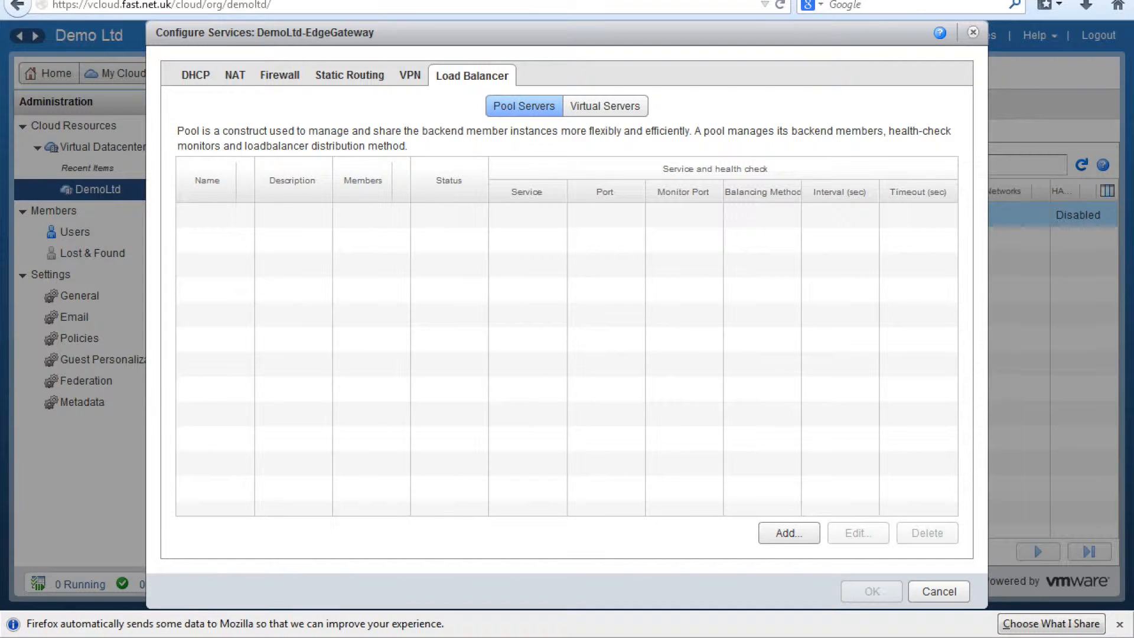
click(958, 594)
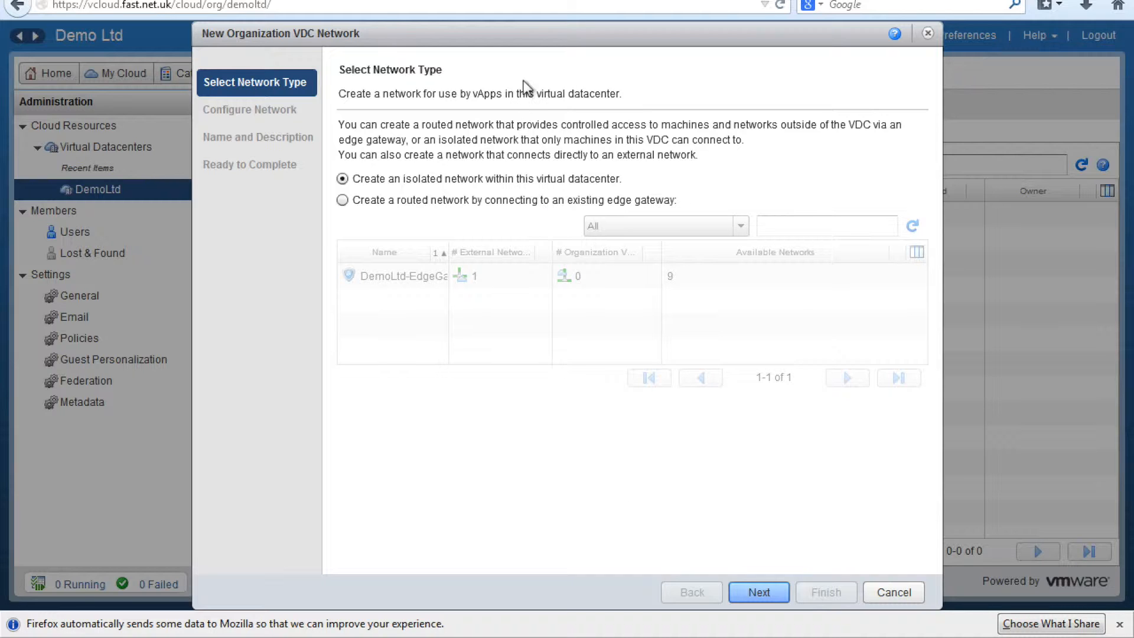
Step: Make the new network routed through DemoLtd-EdgeGateway
click(353, 202)
click(413, 280)
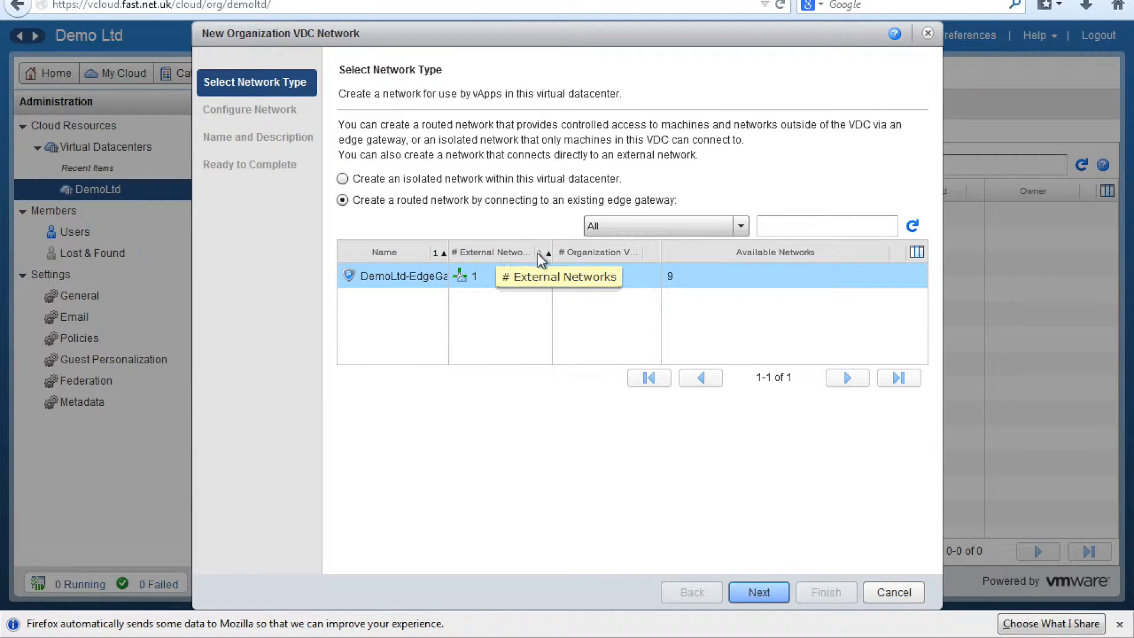
click(761, 591)
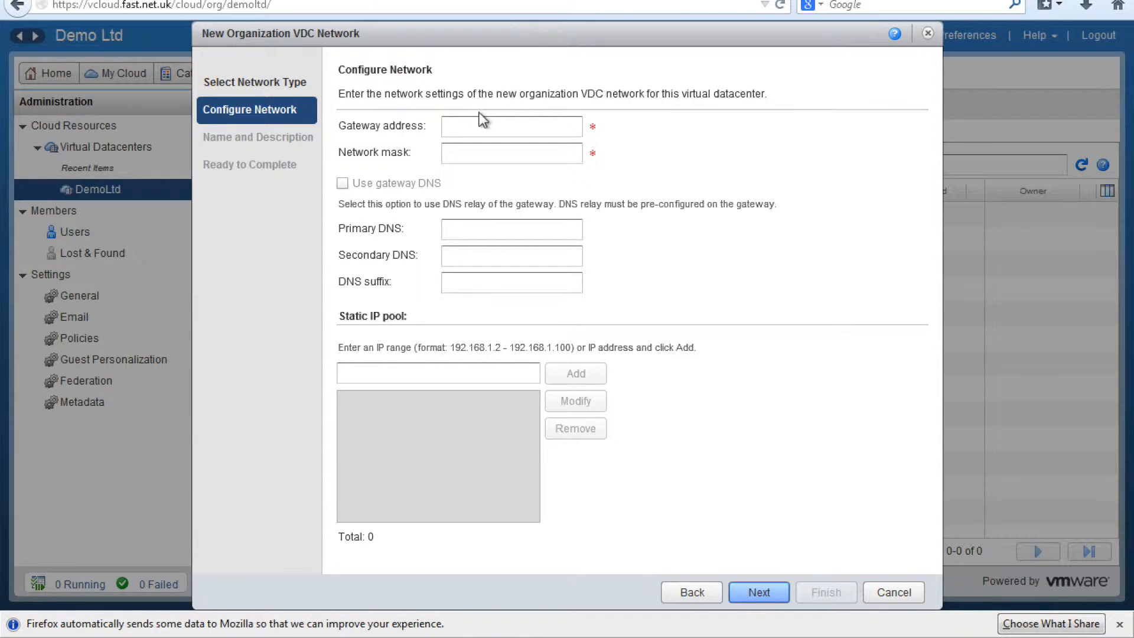
Step: Set gateway 192.168.5.1, mask 255.255.255.0, and DNS servers 212.42.162.1 and 212.42.162.2
click(476, 128)
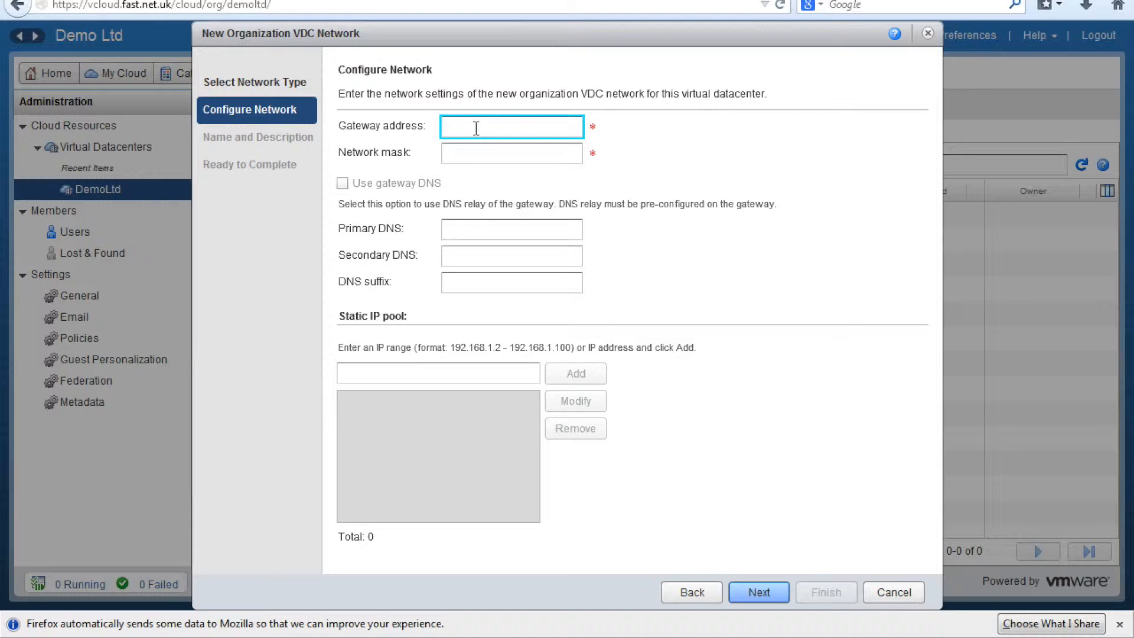
text(192.)
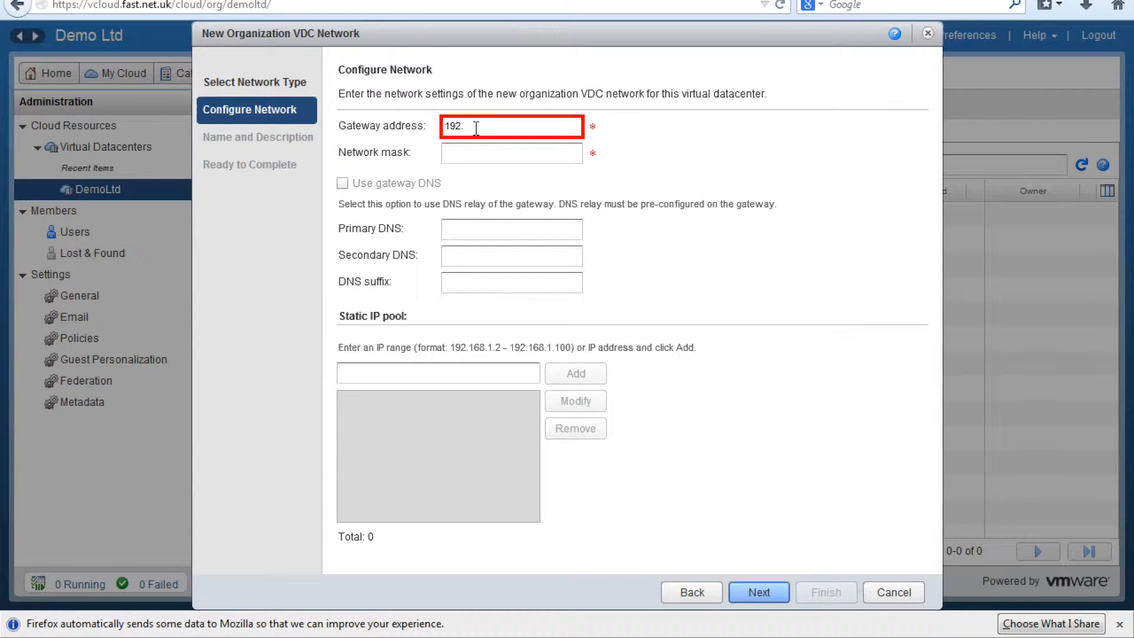
text(168.5.1)
key(Tab)
text(255.25)
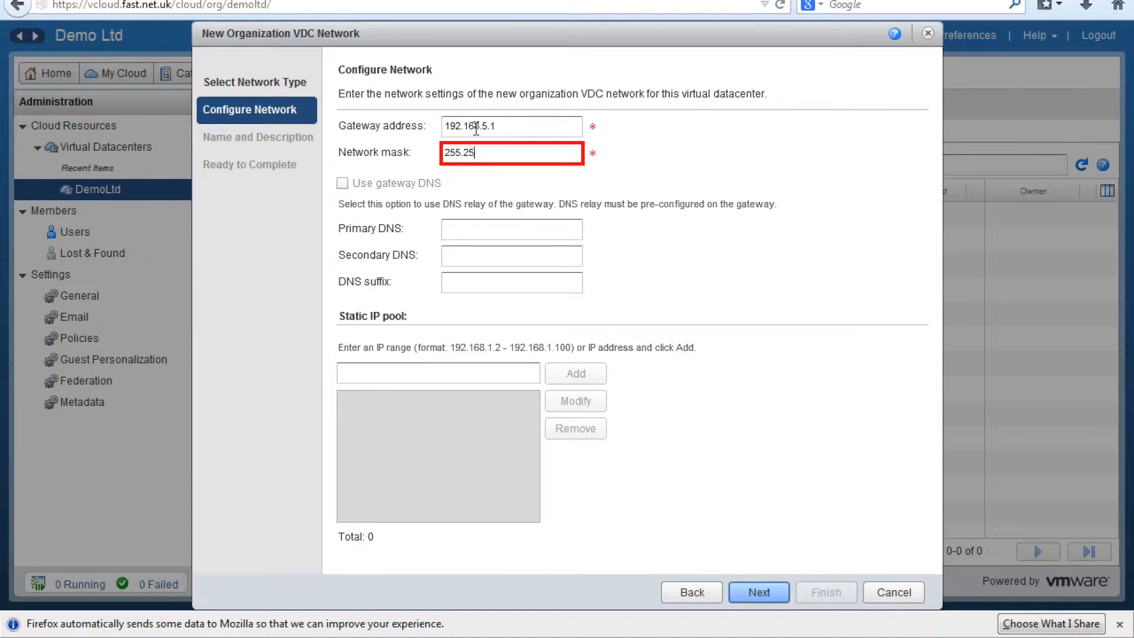
text(5.255.0)
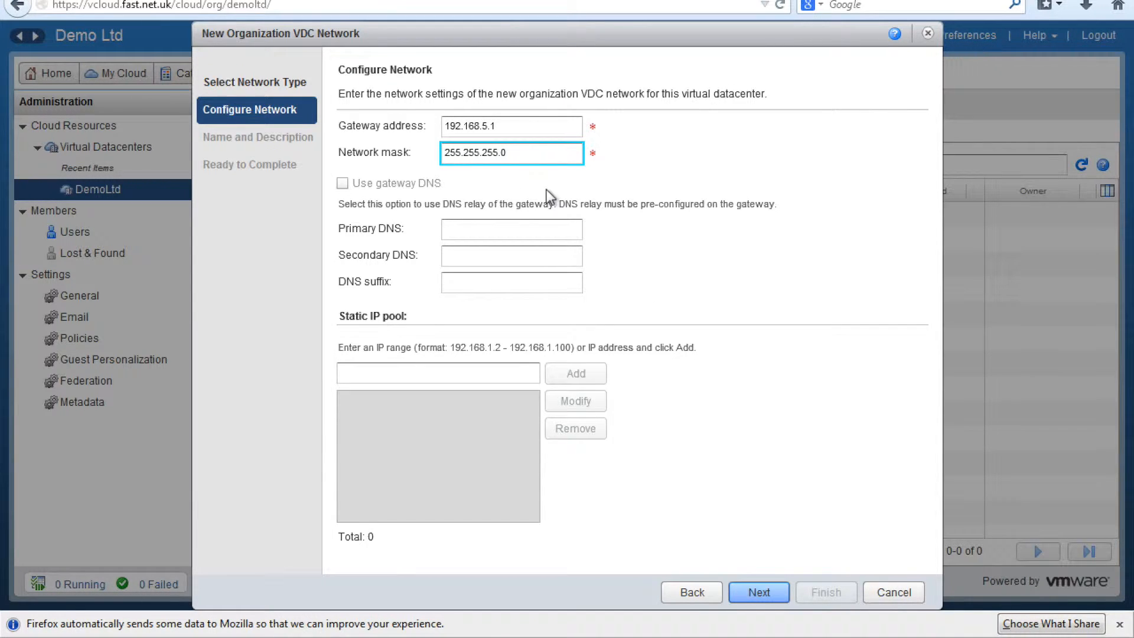
click(506, 229)
text(212.42.162.1)
key(Tab)
text(212.42.162.1)
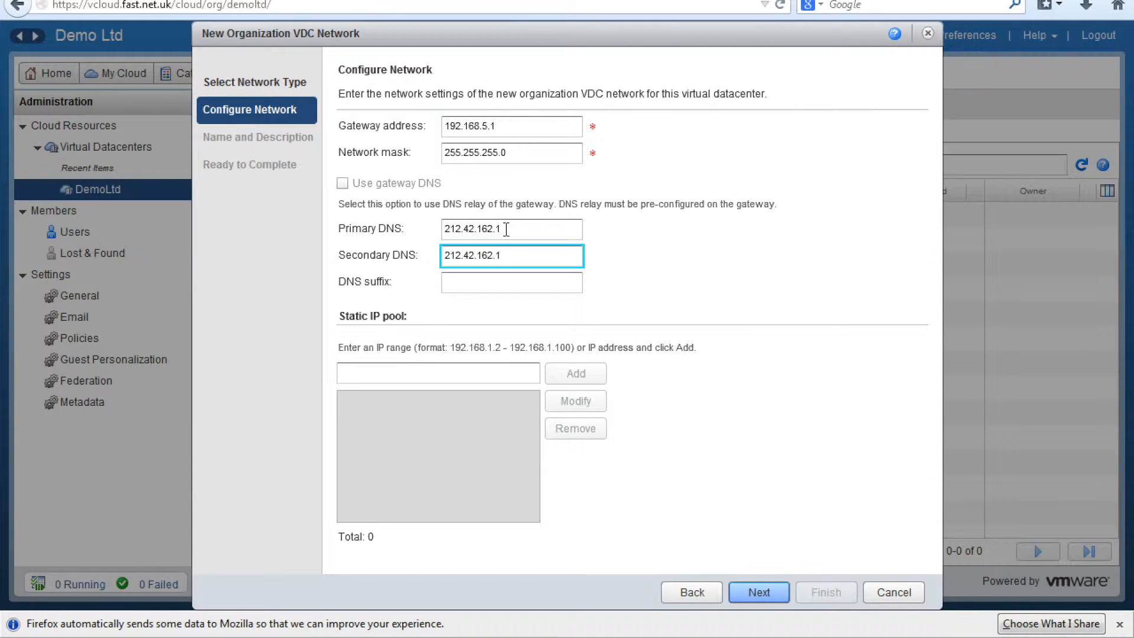
key(BackSpace)
text(2)
Step: Add the static IP pool 192.168.5.2–192.168.5.11 and continue to naming
click(450, 370)
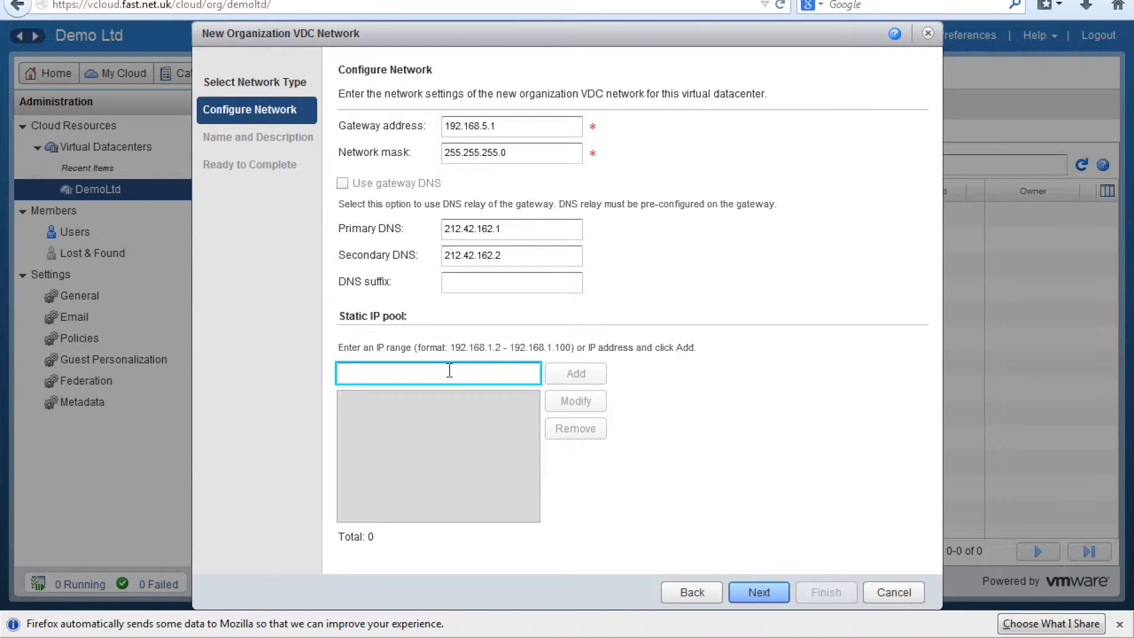
text(19)
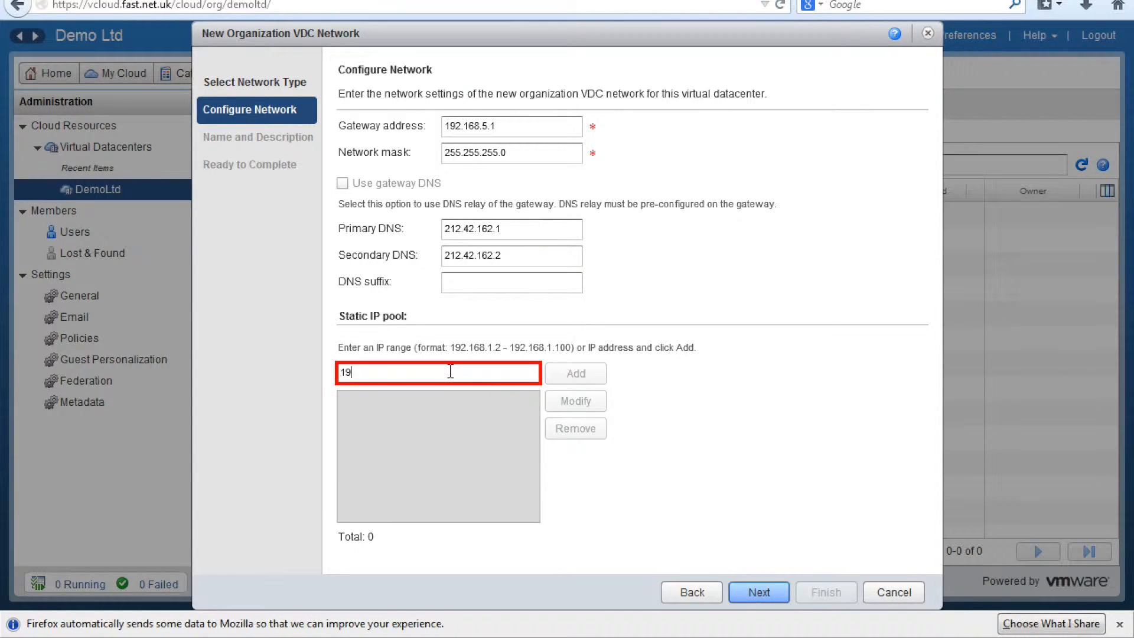
text(2.168.5.)
text(1 192.168.5)
key(Right)
key(Right)
key(Right)
text(11)
mouse_move(395, 372)
text(-)
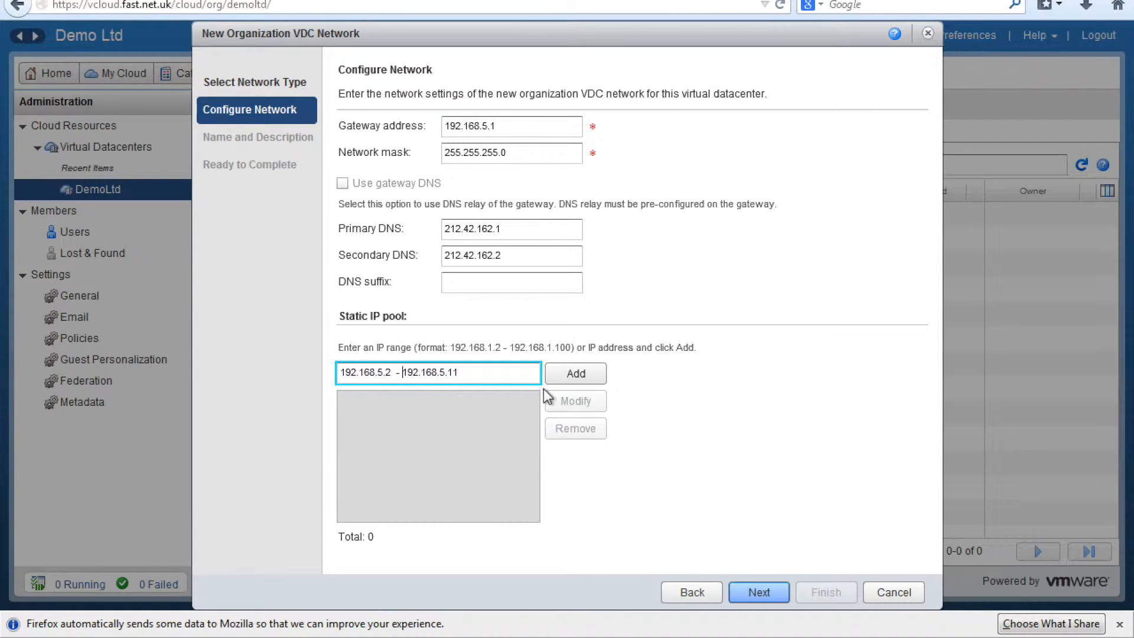
click(569, 374)
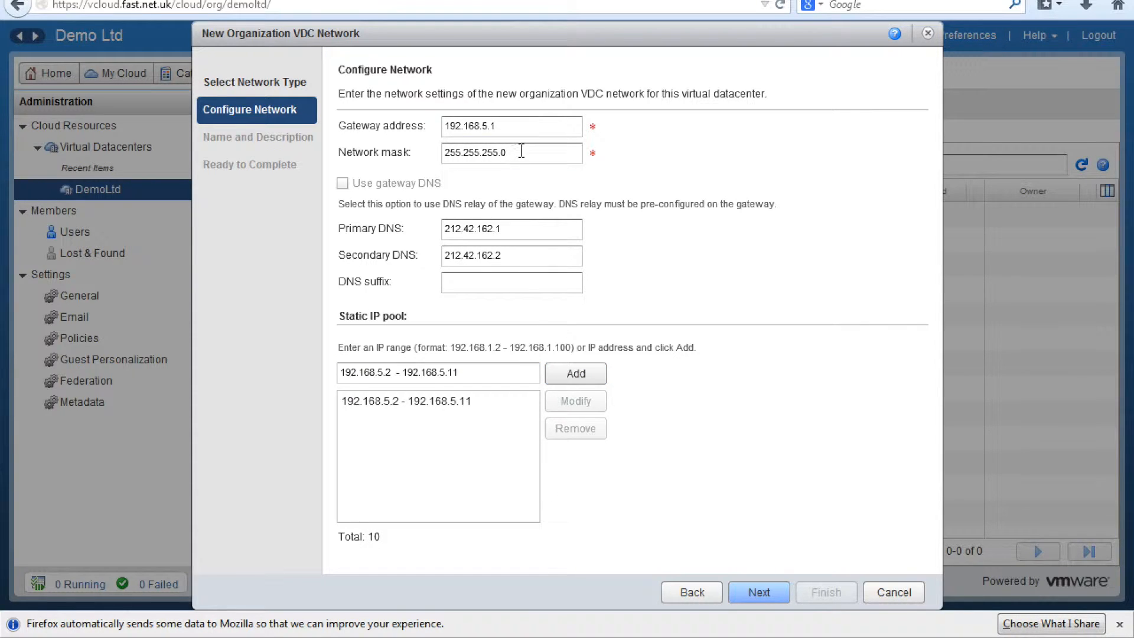
drag(521, 151, 402, 148)
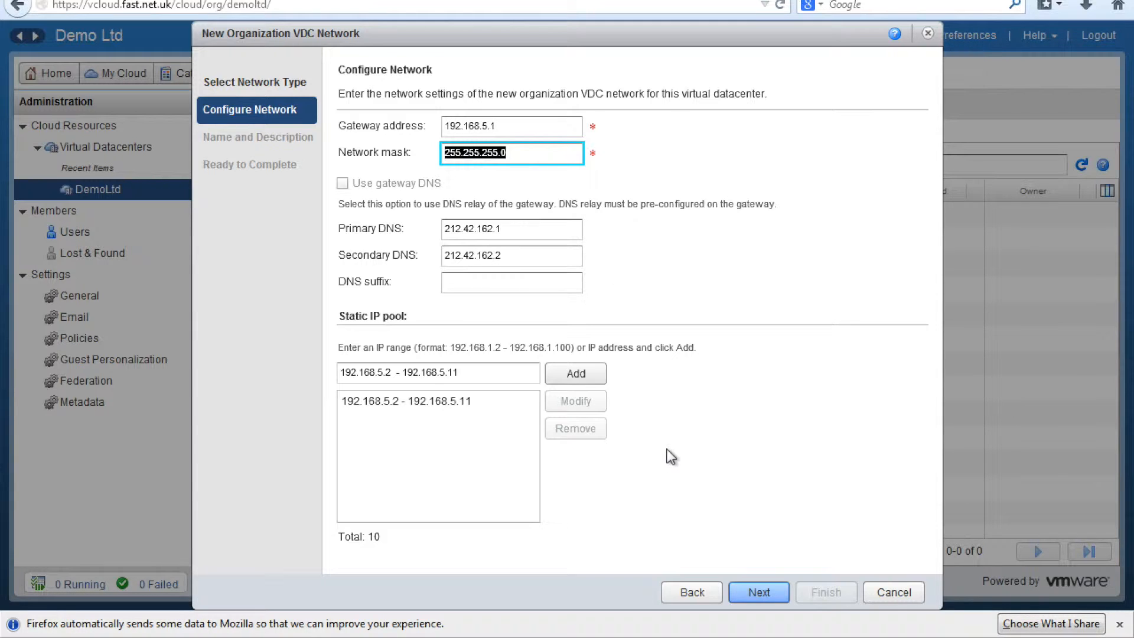
click(750, 593)
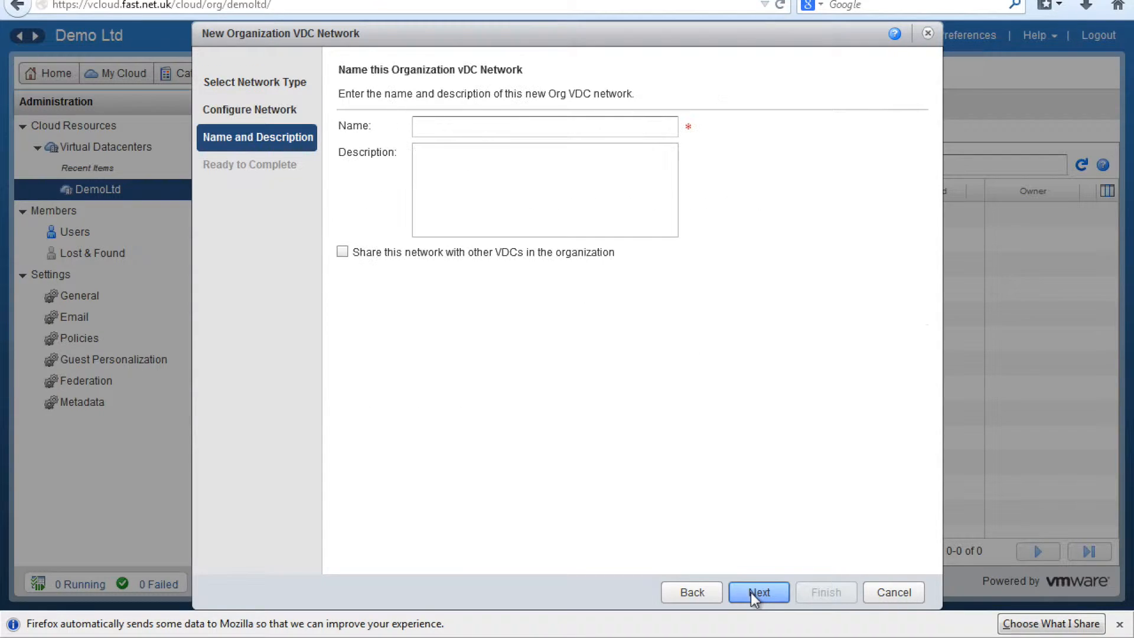
Step: Name the network Internal-Routed and finish the wizard
click(473, 132)
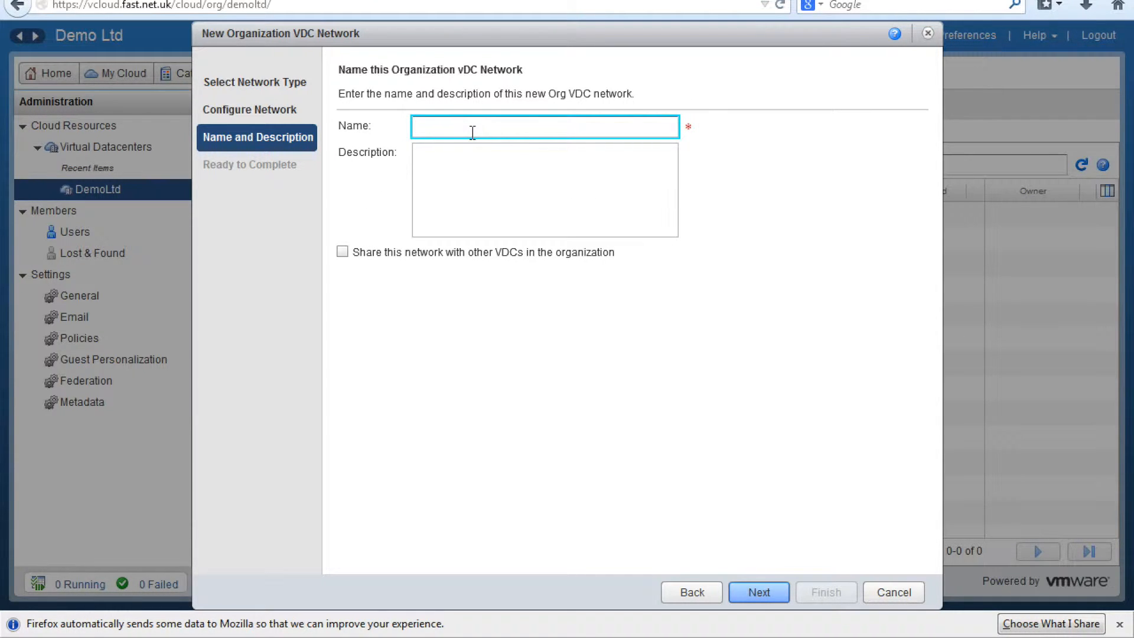
text(a)
key(BackSpace)
text(Internal-Routed)
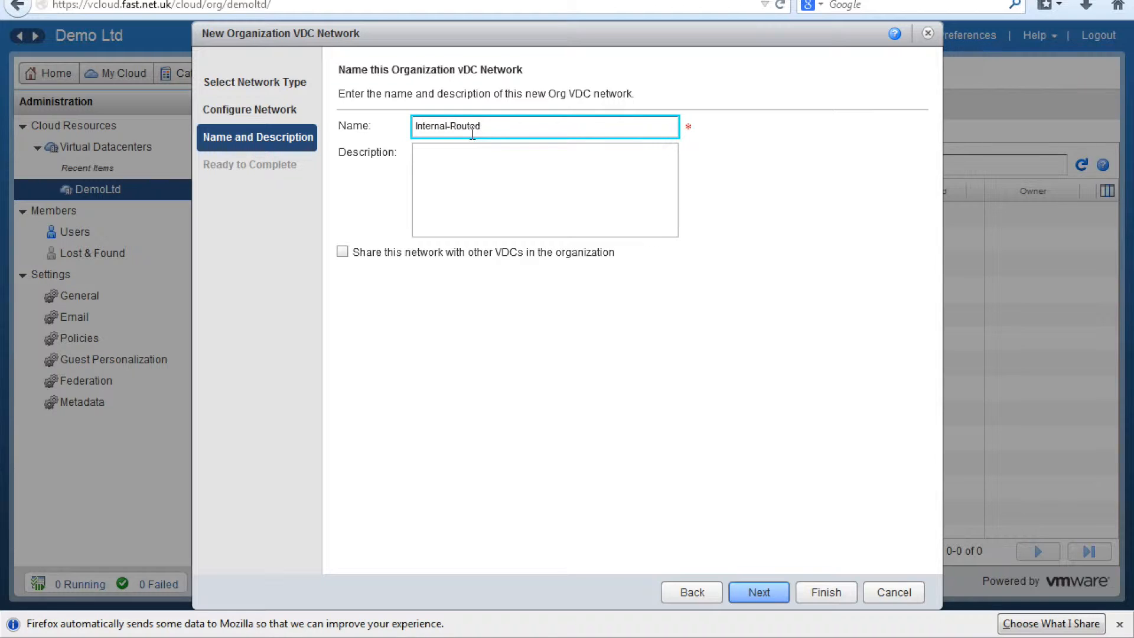
click(742, 584)
click(846, 590)
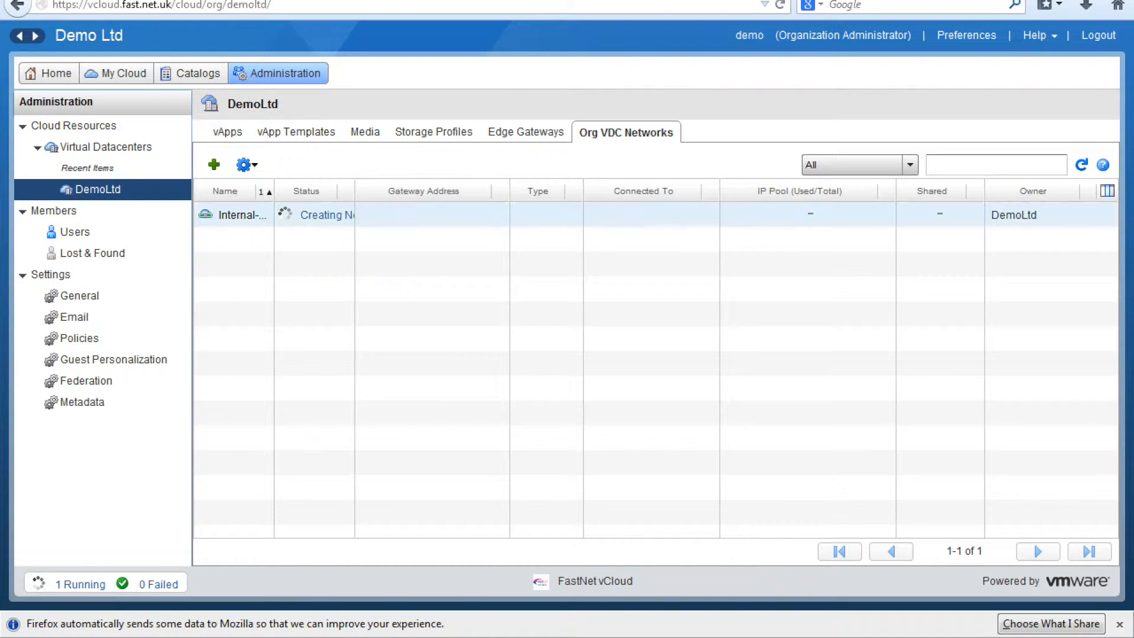
Step: Inspect the running network creation task's details
drag(355, 190, 411, 190)
click(358, 216)
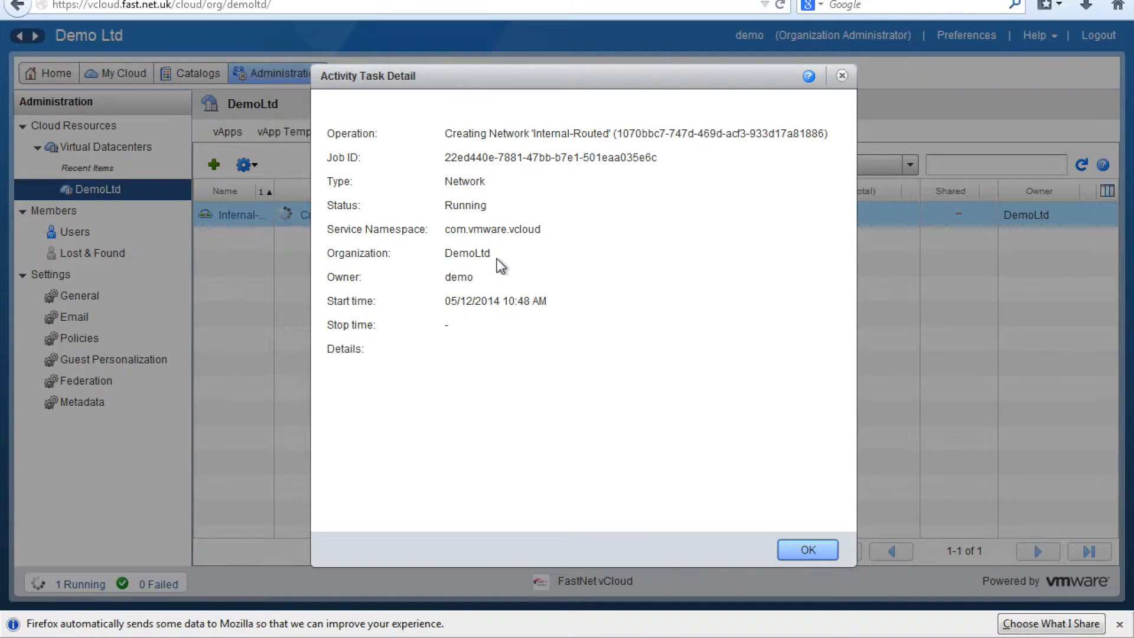
double_click(461, 206)
triple_click(476, 134)
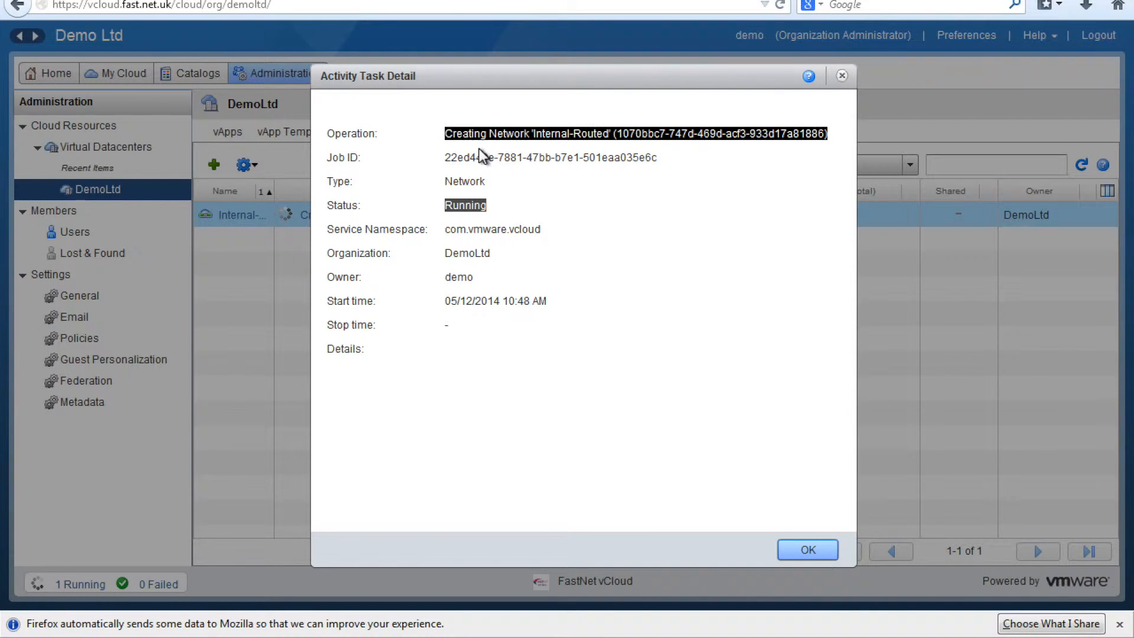
click(803, 549)
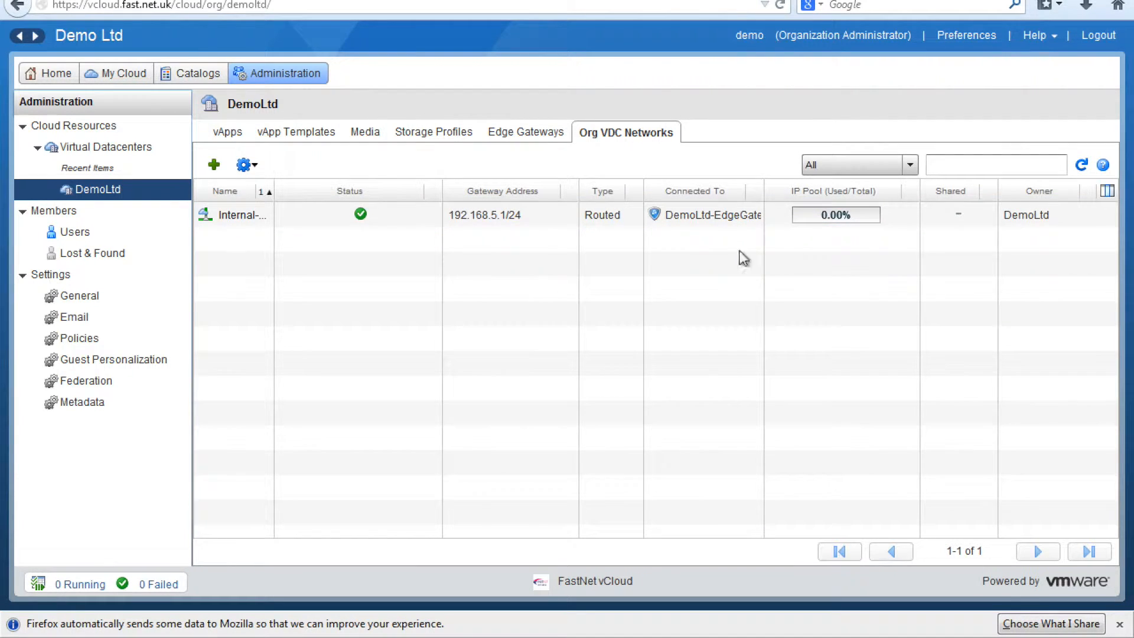
Step: Widen the network list columns to show Internal-Routed on DemoLtd-EdgeGateway, then show vApps
click(759, 192)
drag(763, 193, 804, 189)
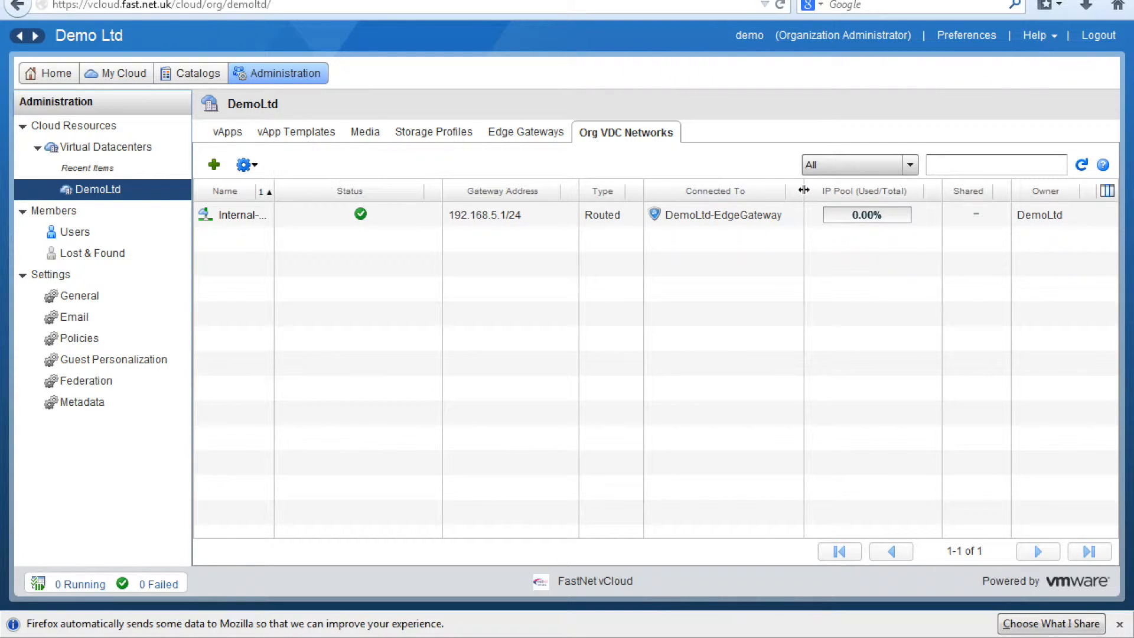
drag(275, 193, 315, 202)
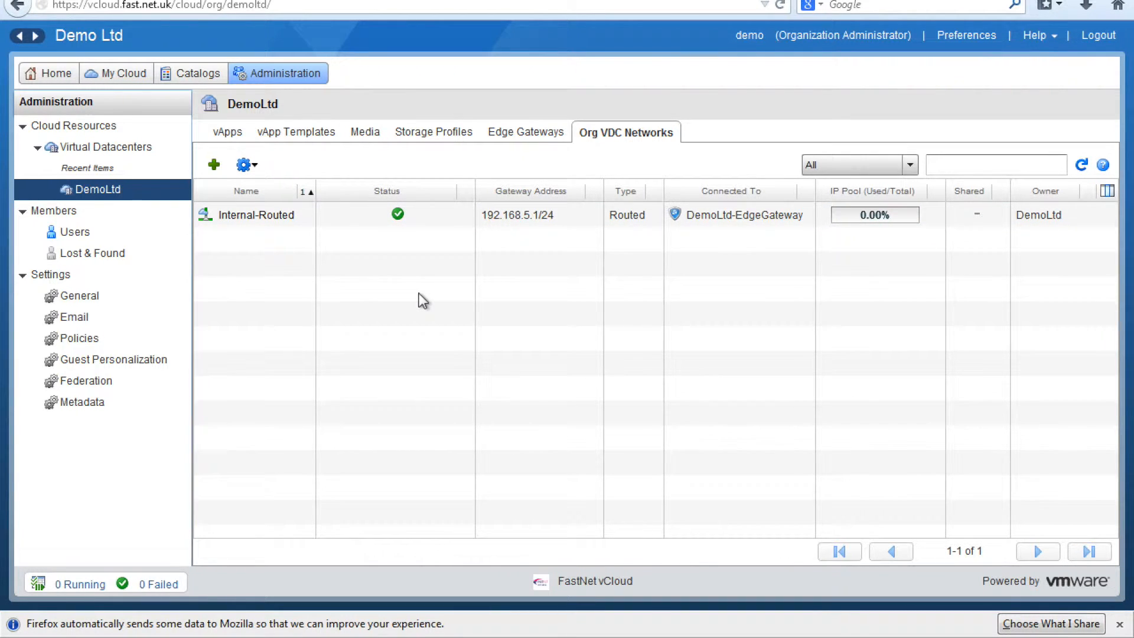
click(230, 132)
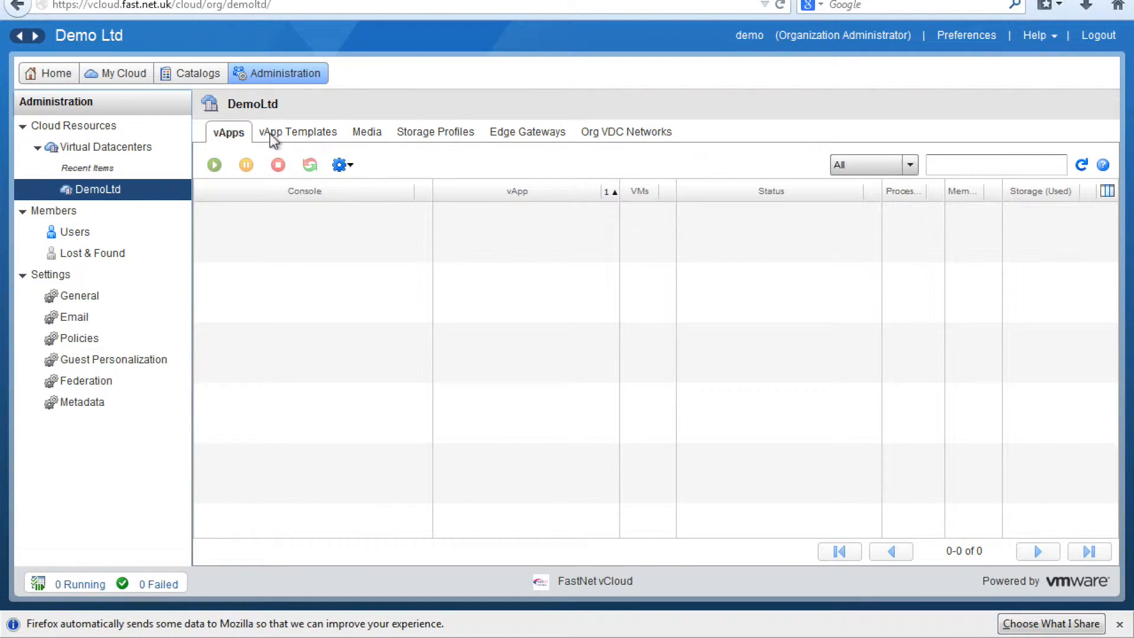
Step: Show My Organization's Catalogs, which has no catalogs yet
click(203, 73)
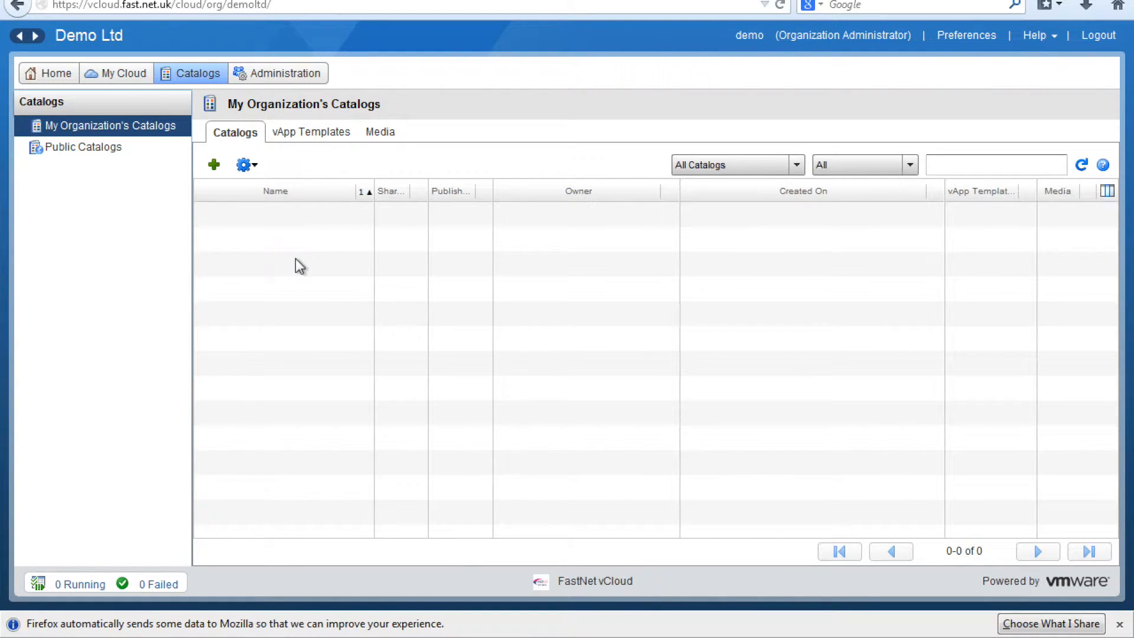
Step: Open the FastNet Public Catalog, widen template names, and select Centos 64 bit
click(102, 157)
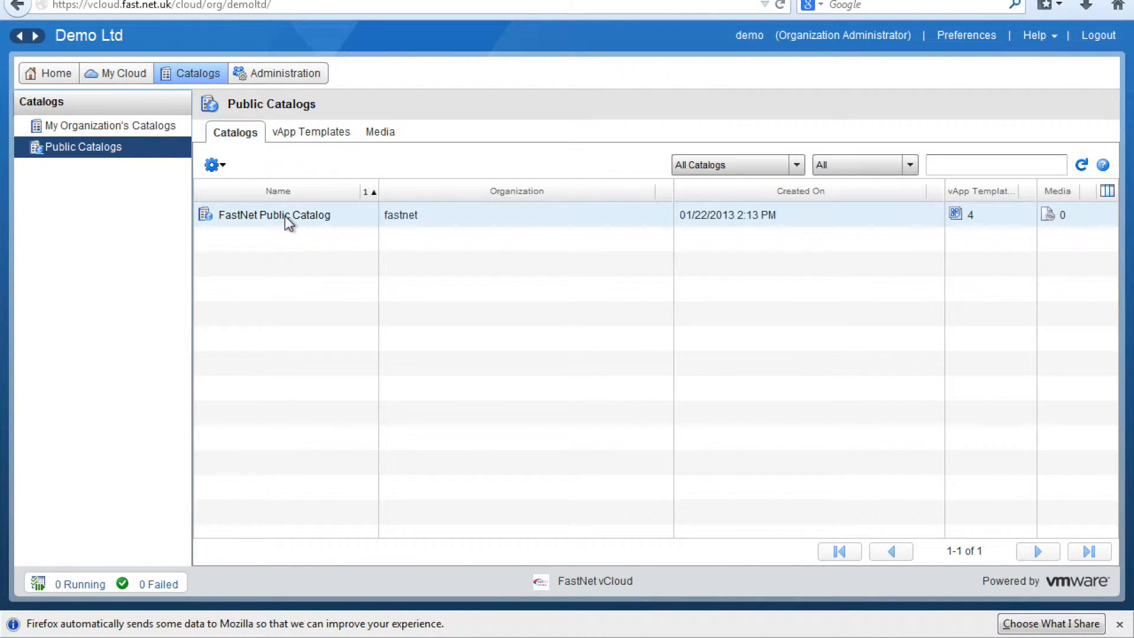
double_click(285, 215)
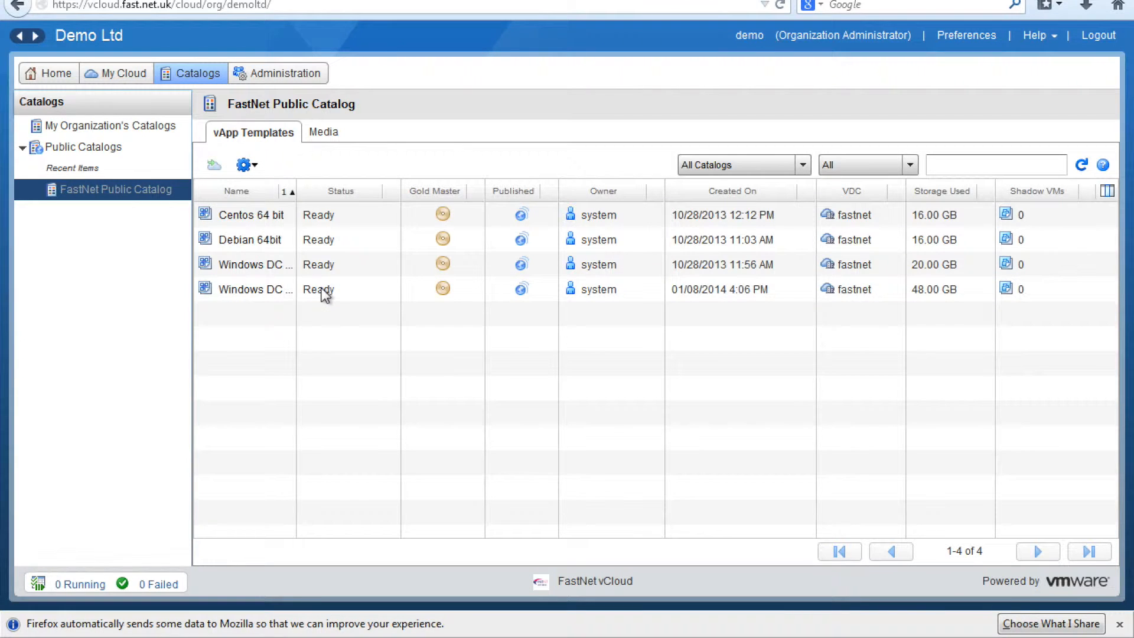
drag(295, 193, 345, 193)
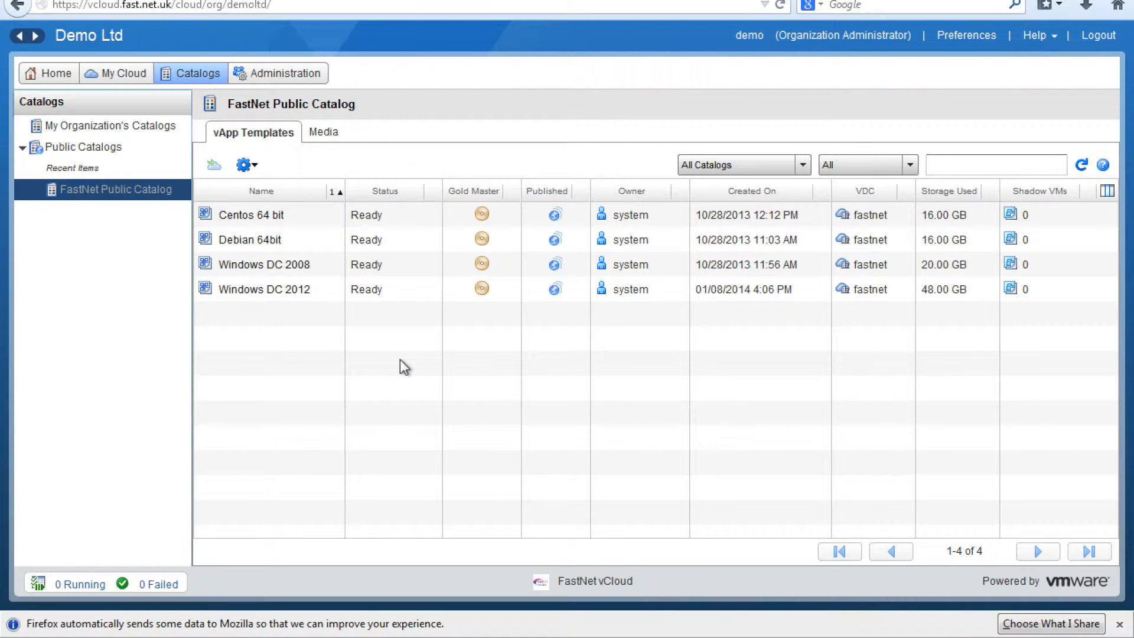
click(334, 269)
click(325, 212)
Step: Add the Centos 64 bit template to My Cloud as vApp 'VAPP DEMO'
right_click(324, 209)
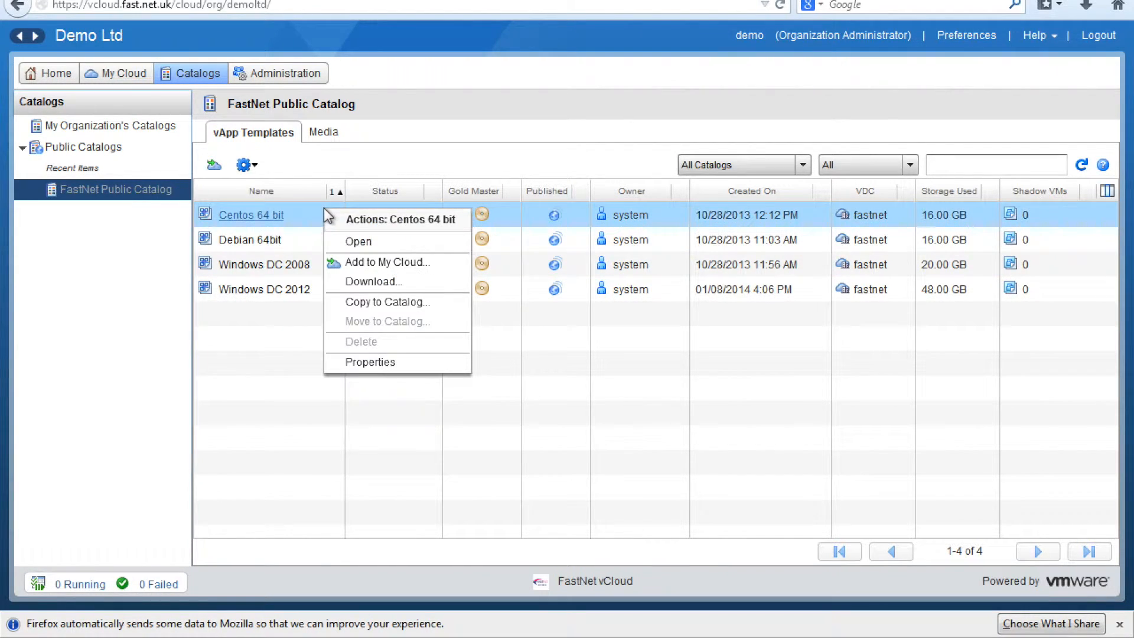
click(359, 262)
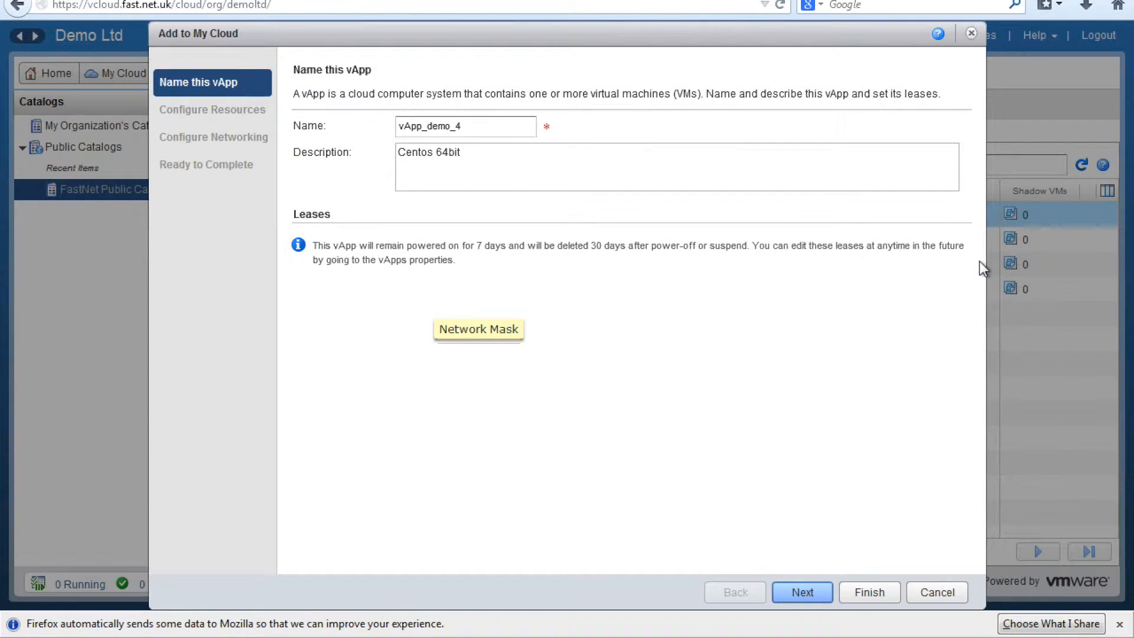
double_click(511, 131)
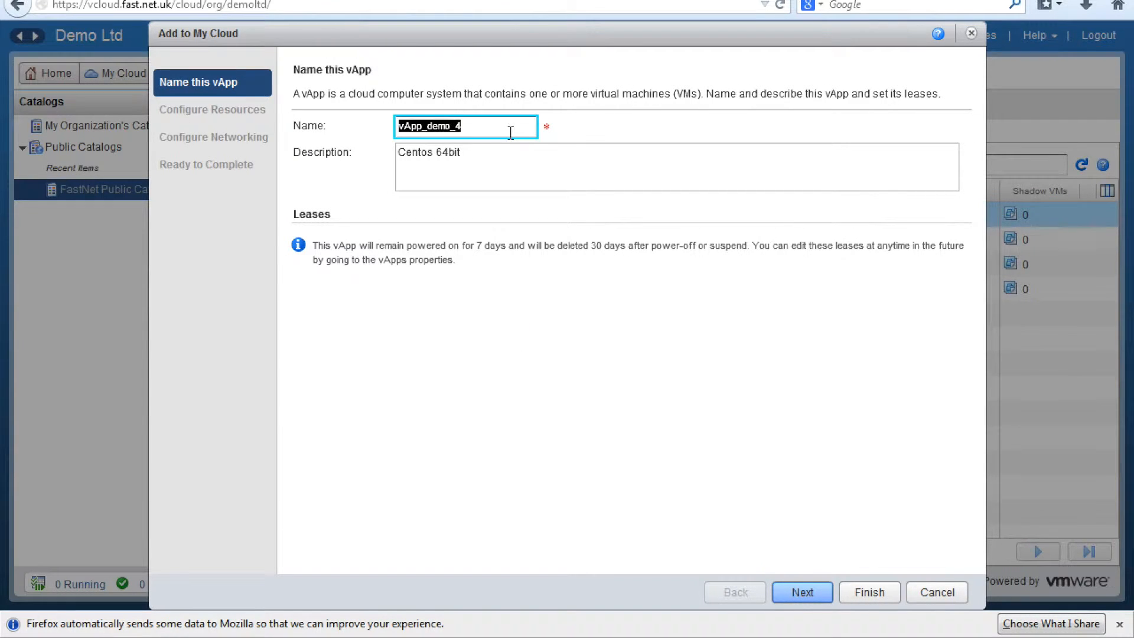
text(VAPP)
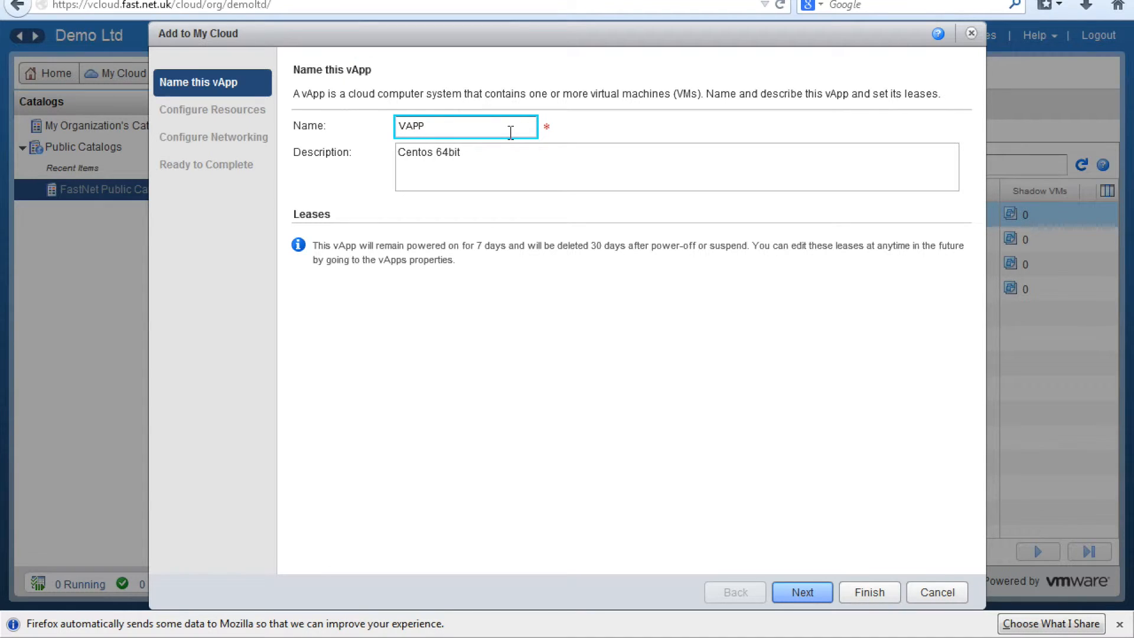
text( DEMO)
click(811, 590)
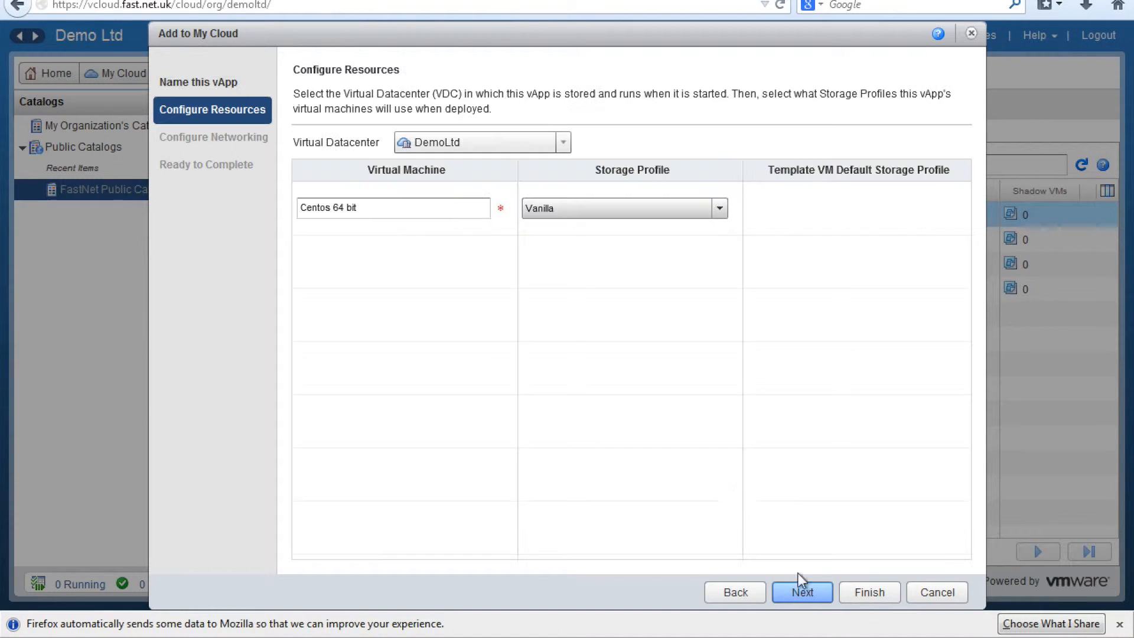
Step: Rename the virtual machine CentosVM1, then select the computer name on Configure Networking
triple_click(434, 210)
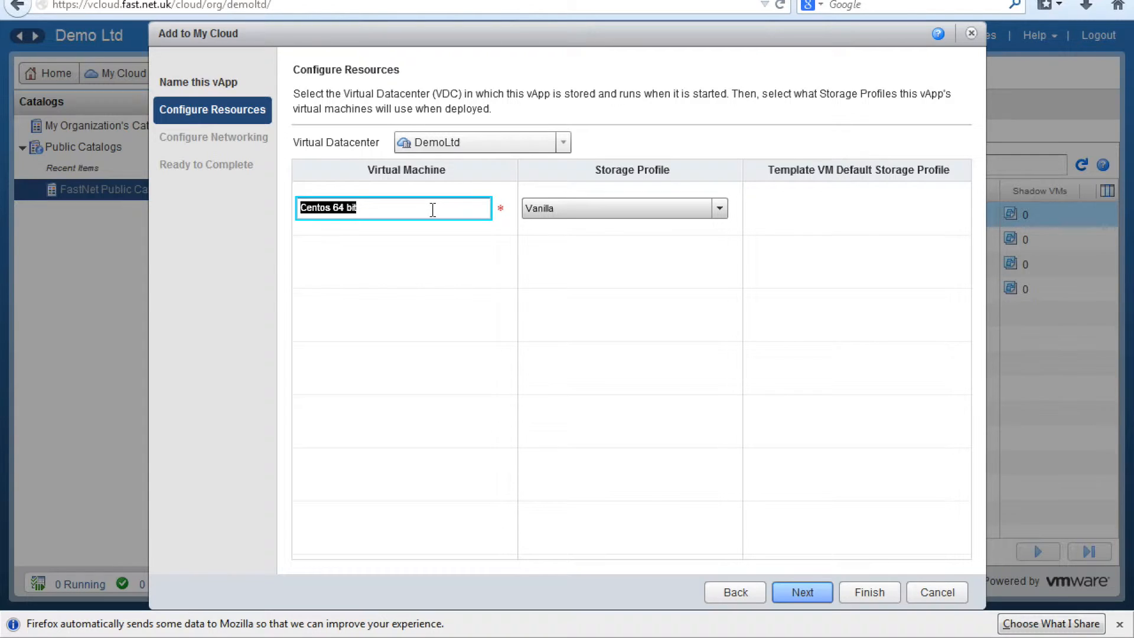
text(Cenono)
key(BackSpace)
key(BackSpace)
key(BackSpace)
text(ntosVM1)
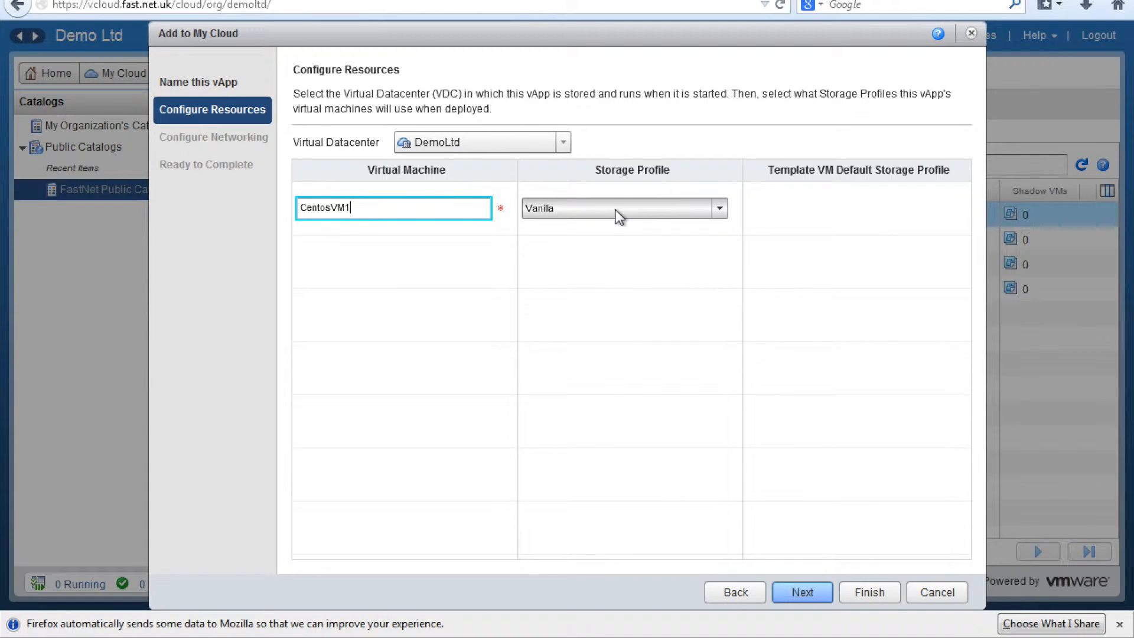
click(802, 592)
click(511, 180)
triple_click(511, 181)
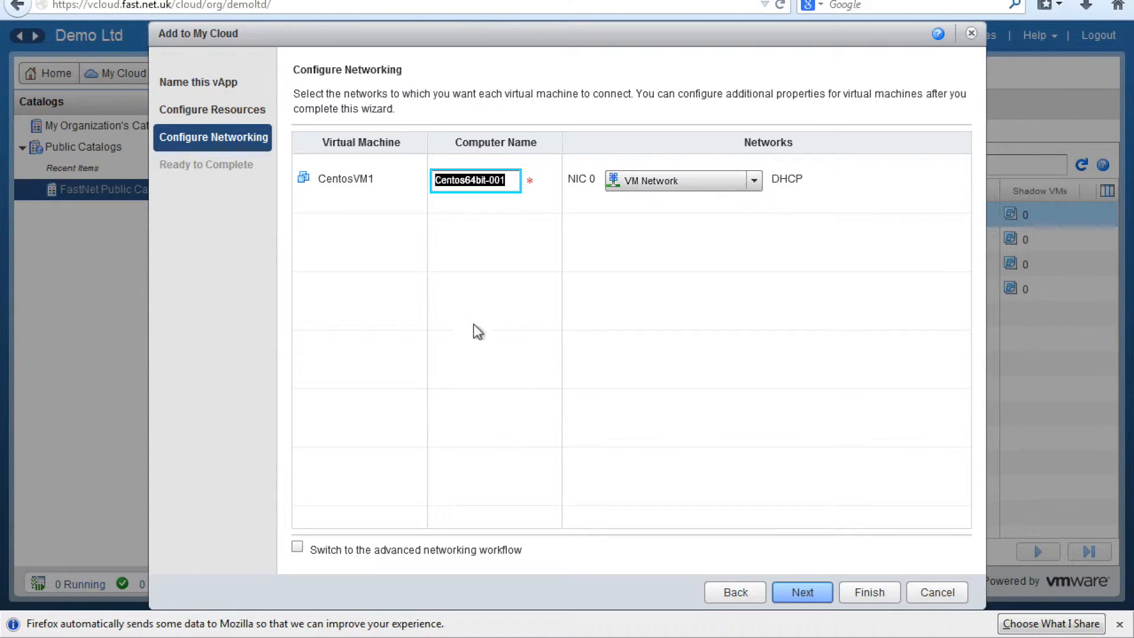
Step: Turn on advanced networking and connect the VM to Internal-Routed with Static IP Pool addressing
click(298, 547)
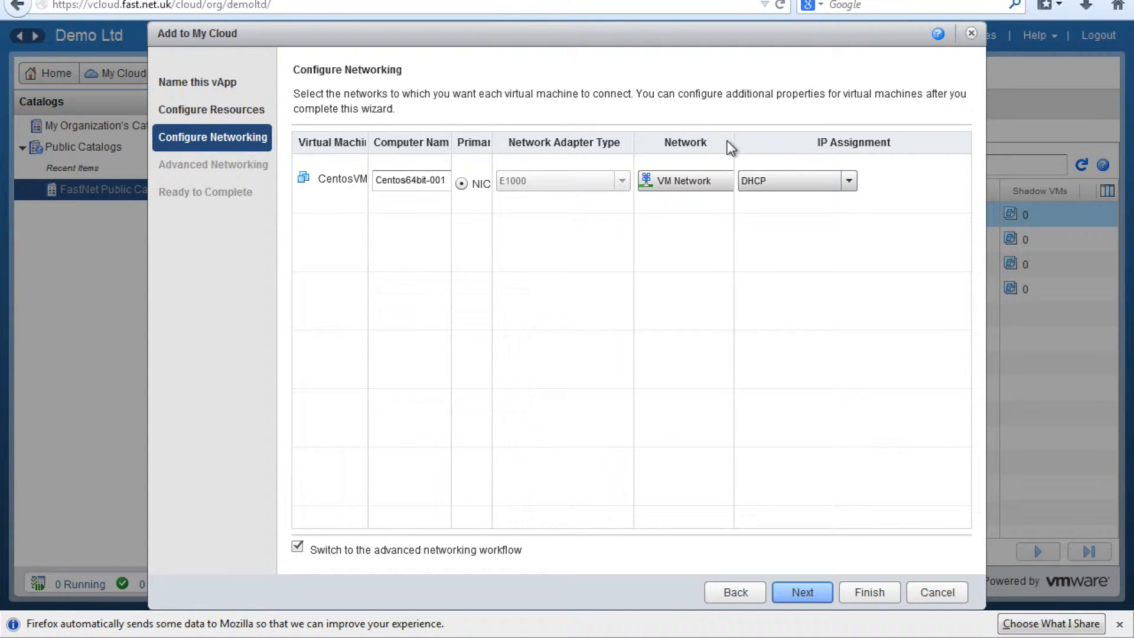
drag(733, 145, 786, 145)
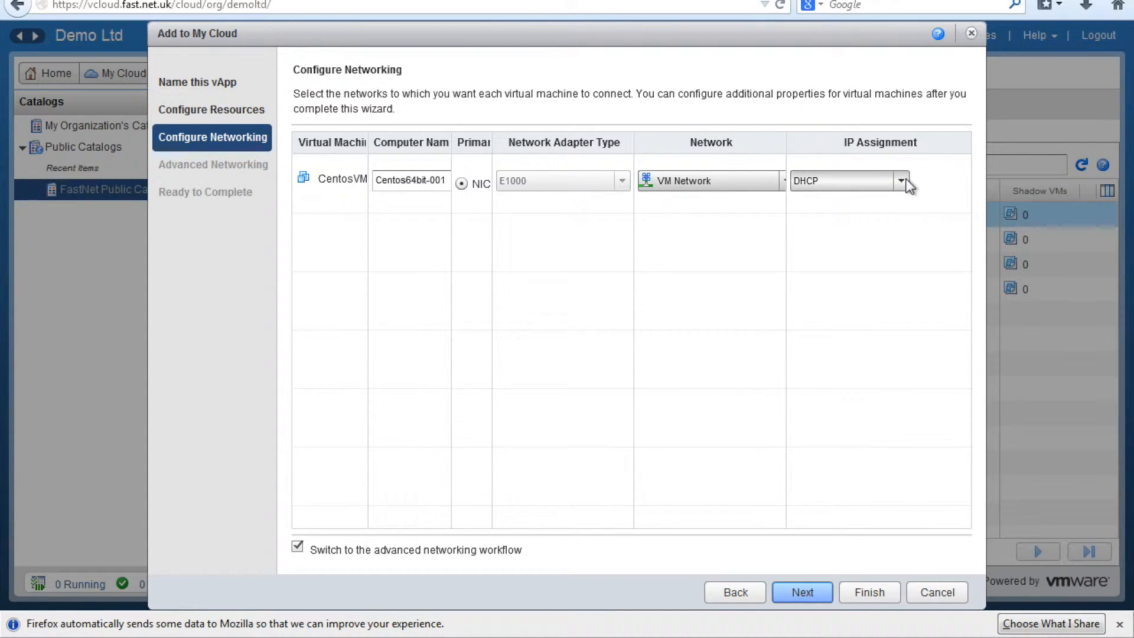
click(905, 180)
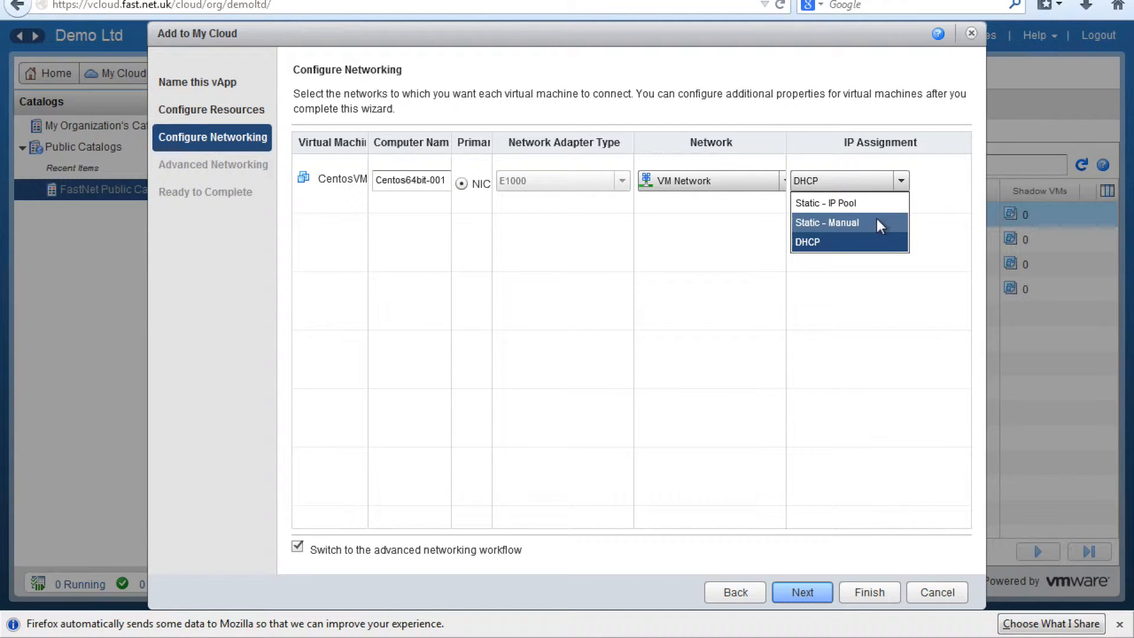
click(865, 201)
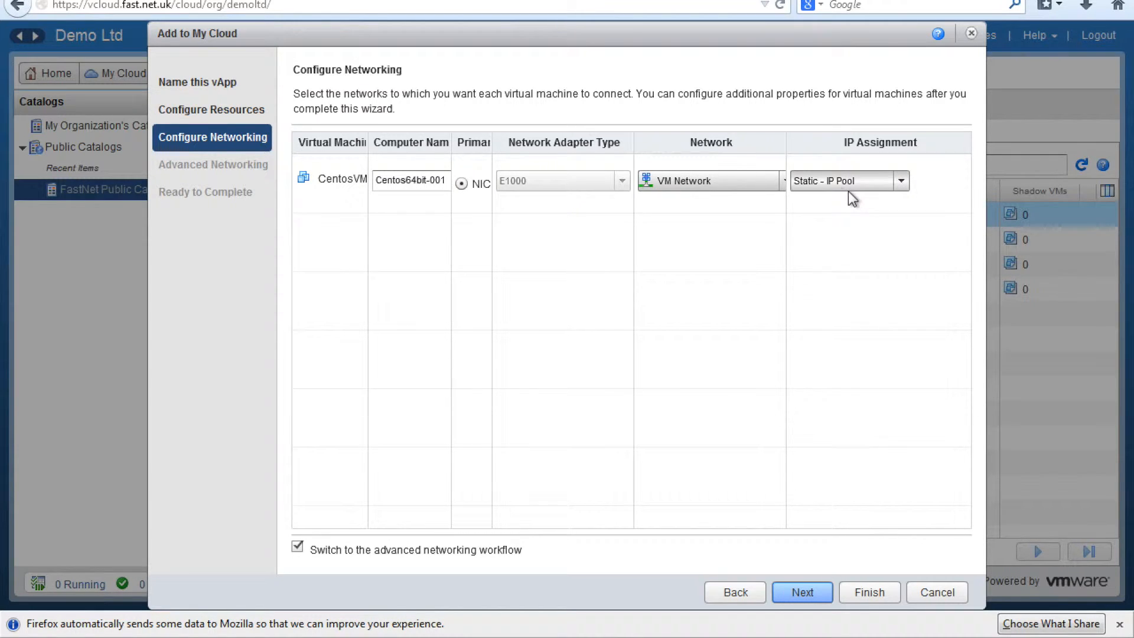
drag(787, 145, 806, 148)
click(787, 180)
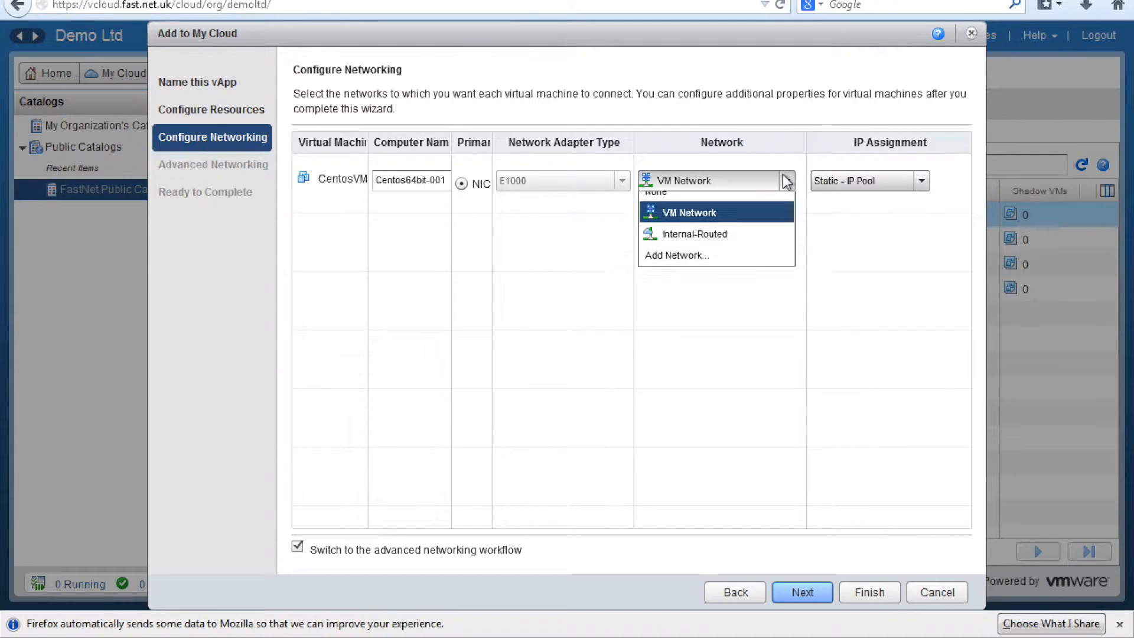
click(756, 242)
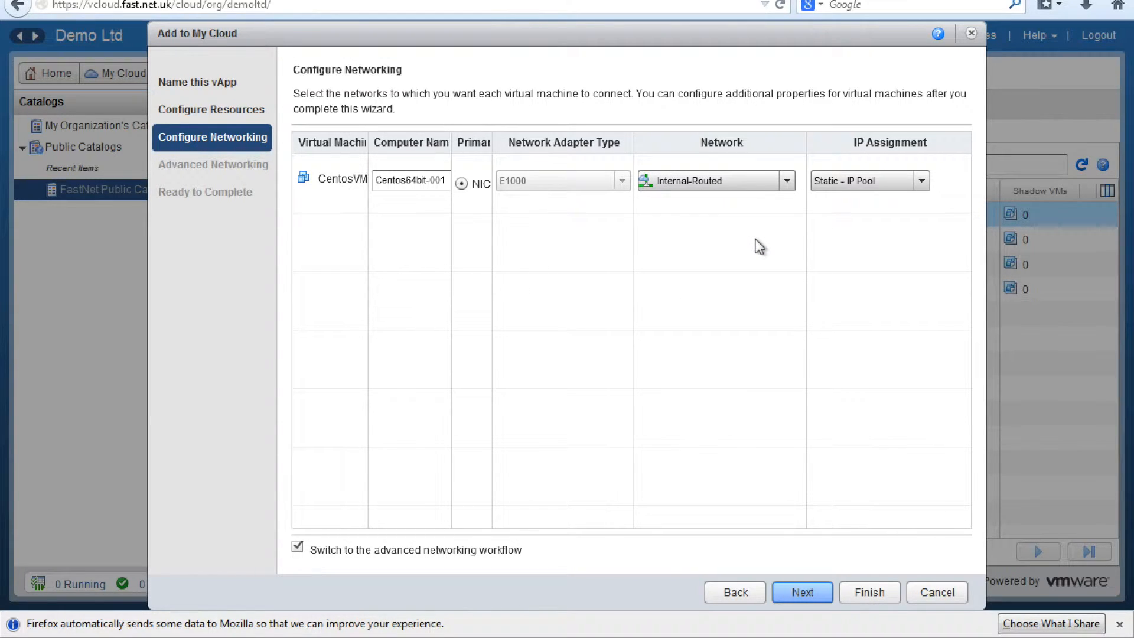
Step: Finish adding the vApp to My Cloud and bring up the Recent Tasks list
click(807, 589)
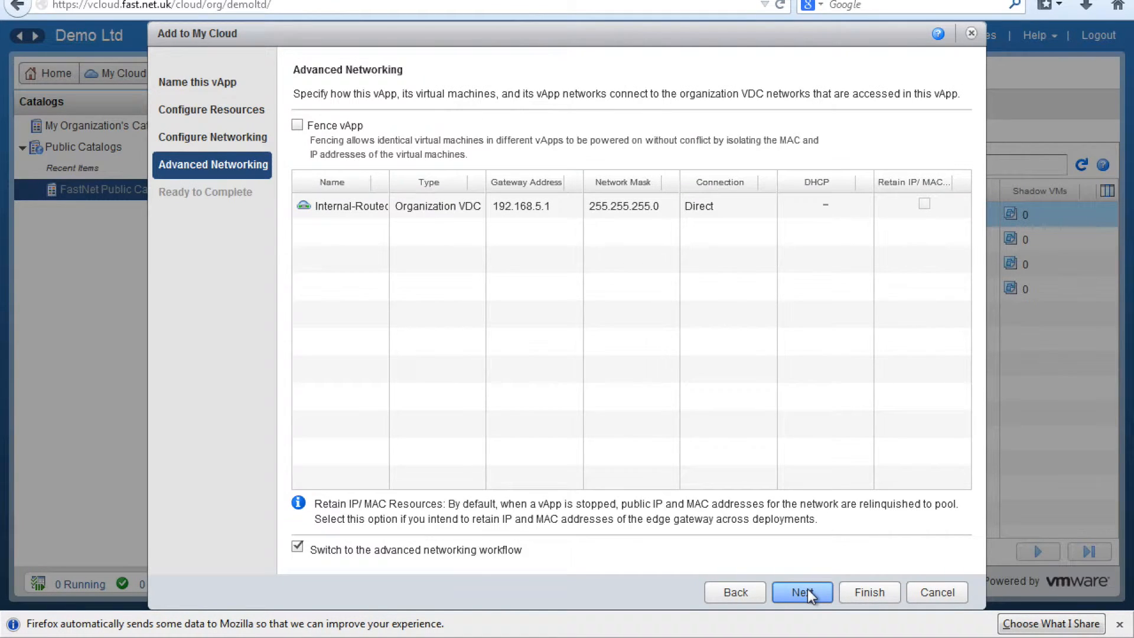
click(875, 588)
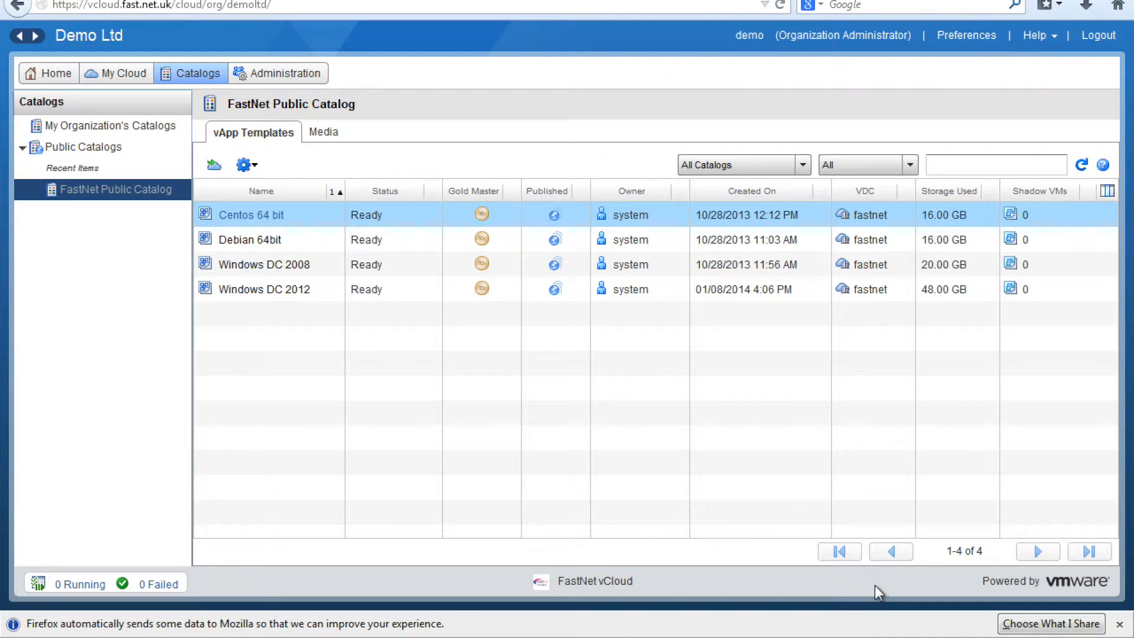
click(80, 584)
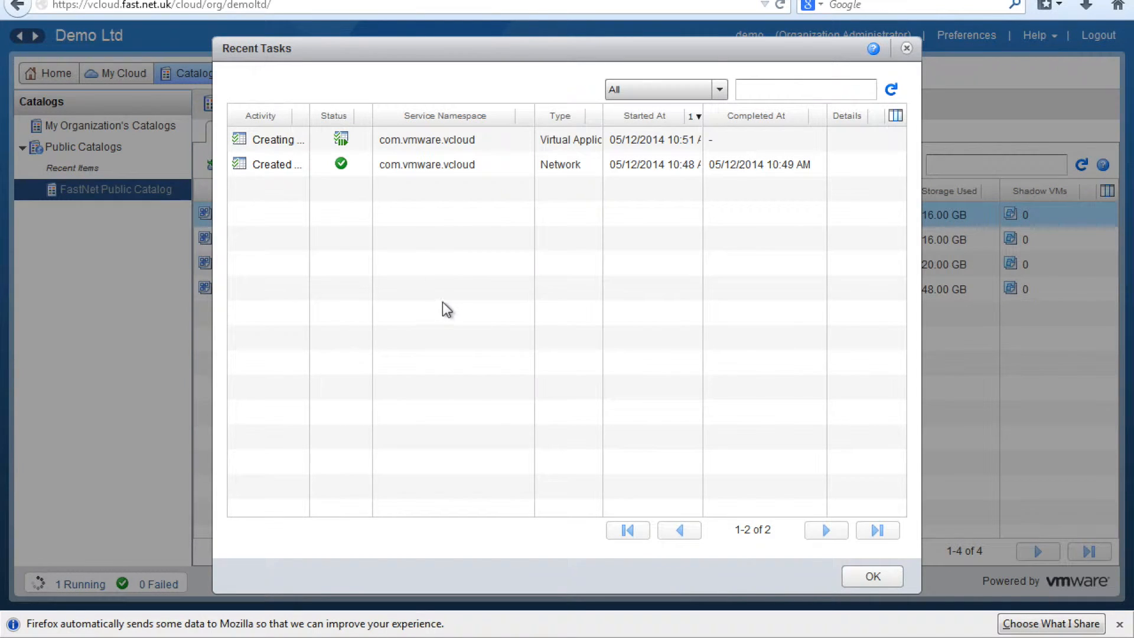
Step: Sort Recent Tasks by start time, widen the Type column, select the running vApp creation, and close
click(607, 116)
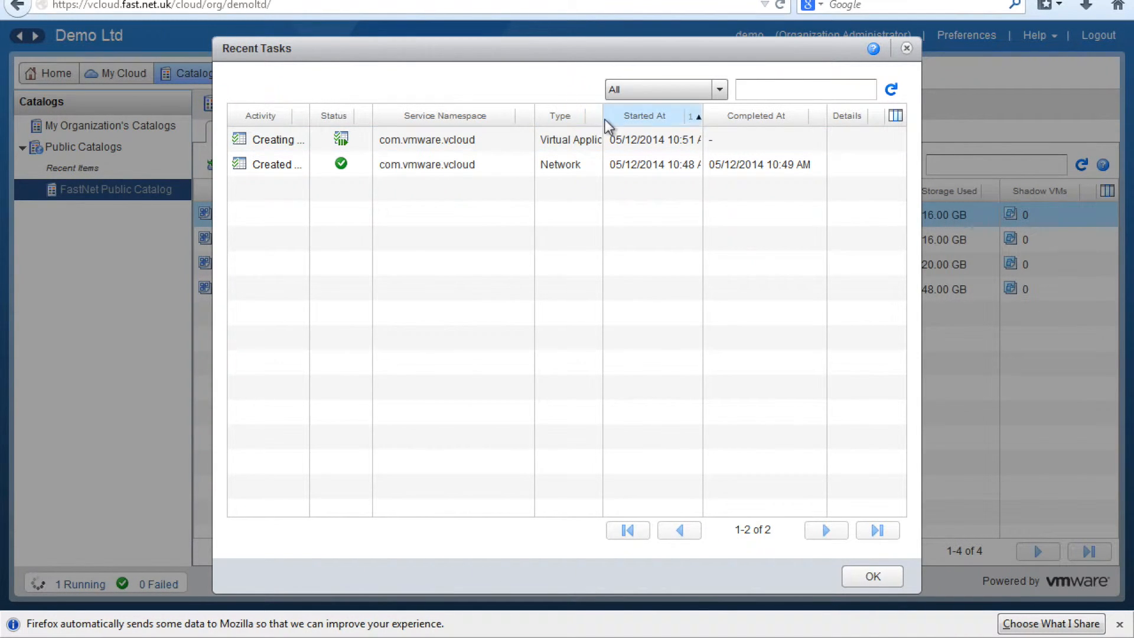
drag(603, 117, 674, 122)
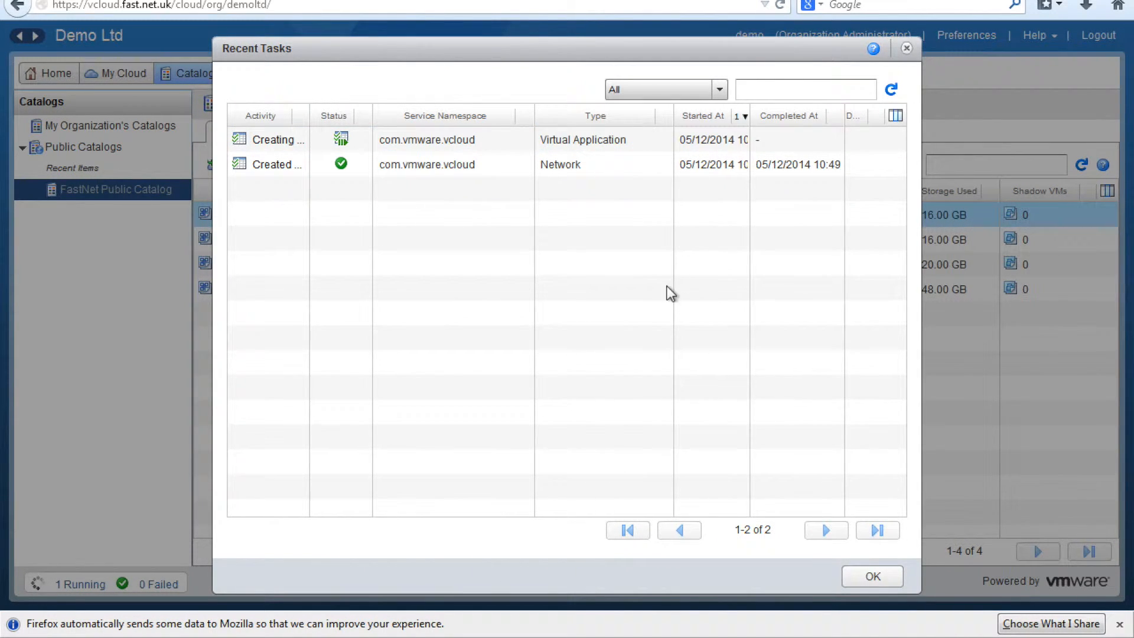
click(636, 146)
click(852, 585)
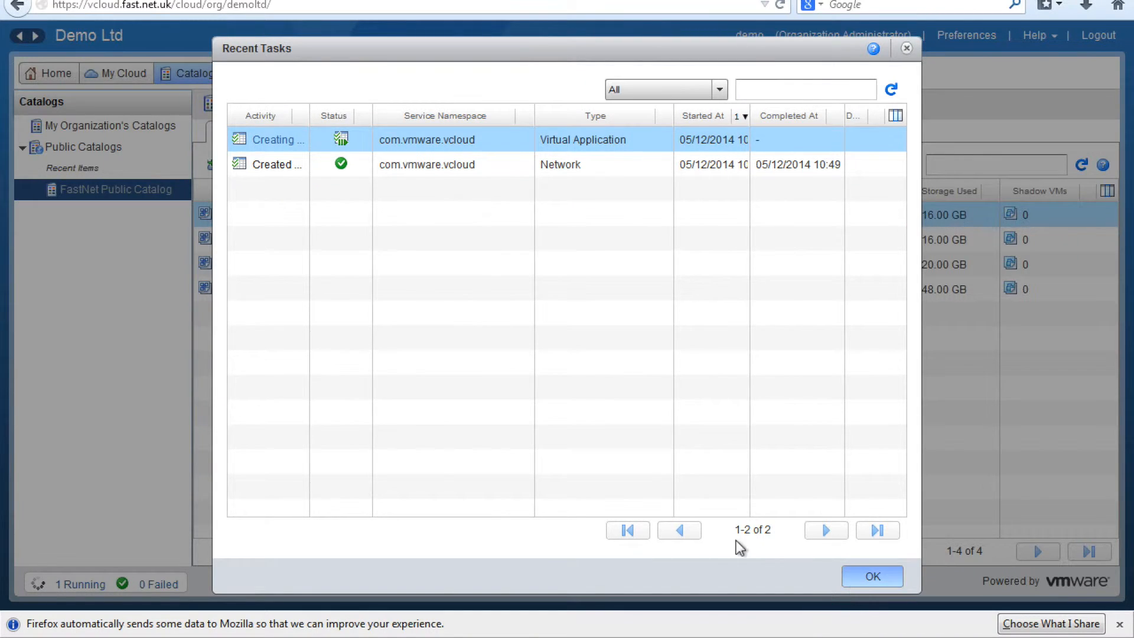
Step: Under Administration, inspect VAPP DEMO's Creating task details, then show the organization's Users list
click(243, 74)
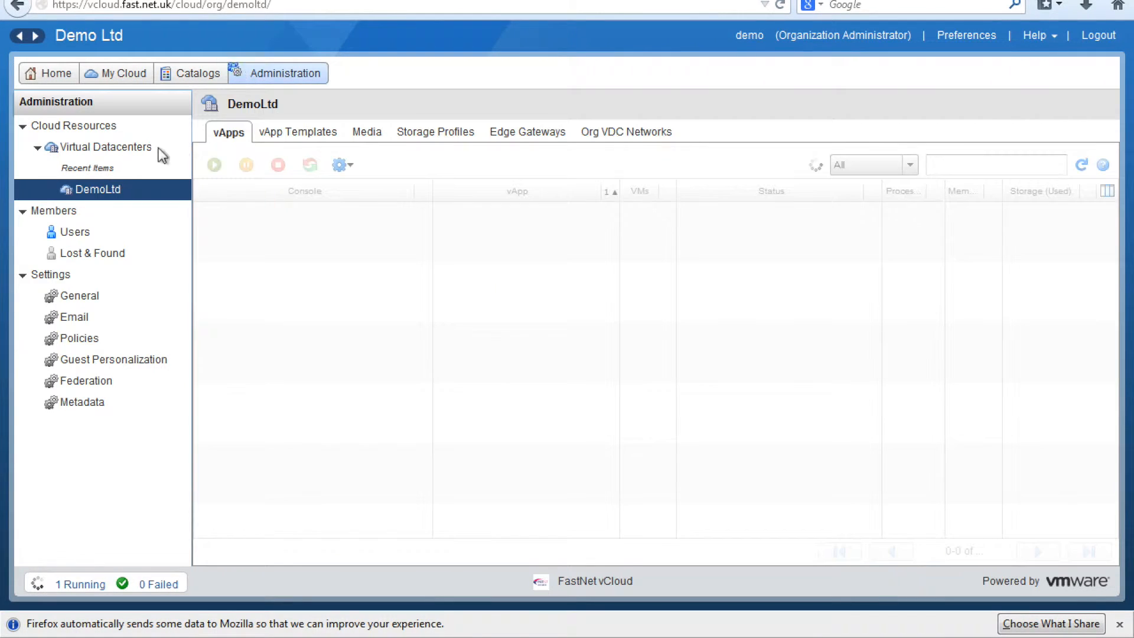
click(324, 235)
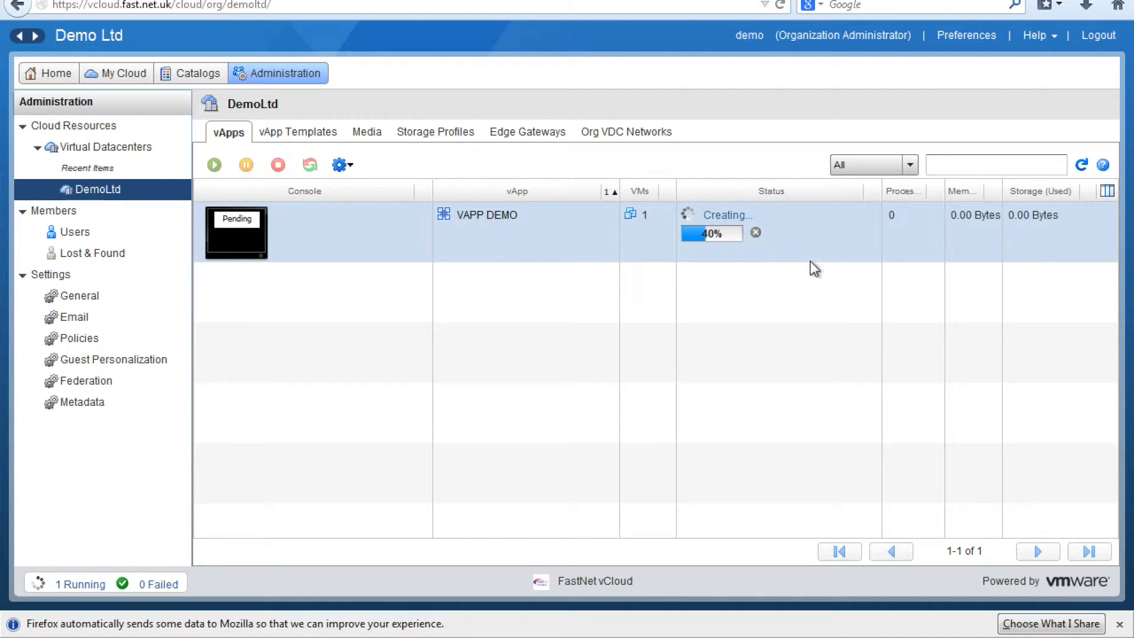
click(744, 217)
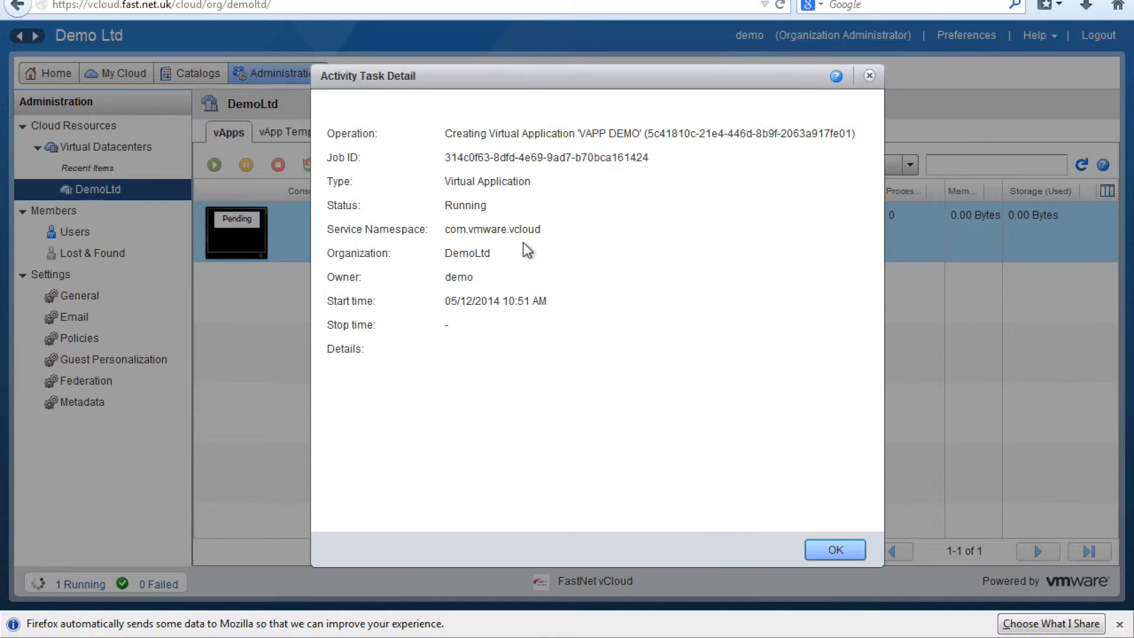
drag(447, 135, 637, 137)
click(636, 137)
click(835, 550)
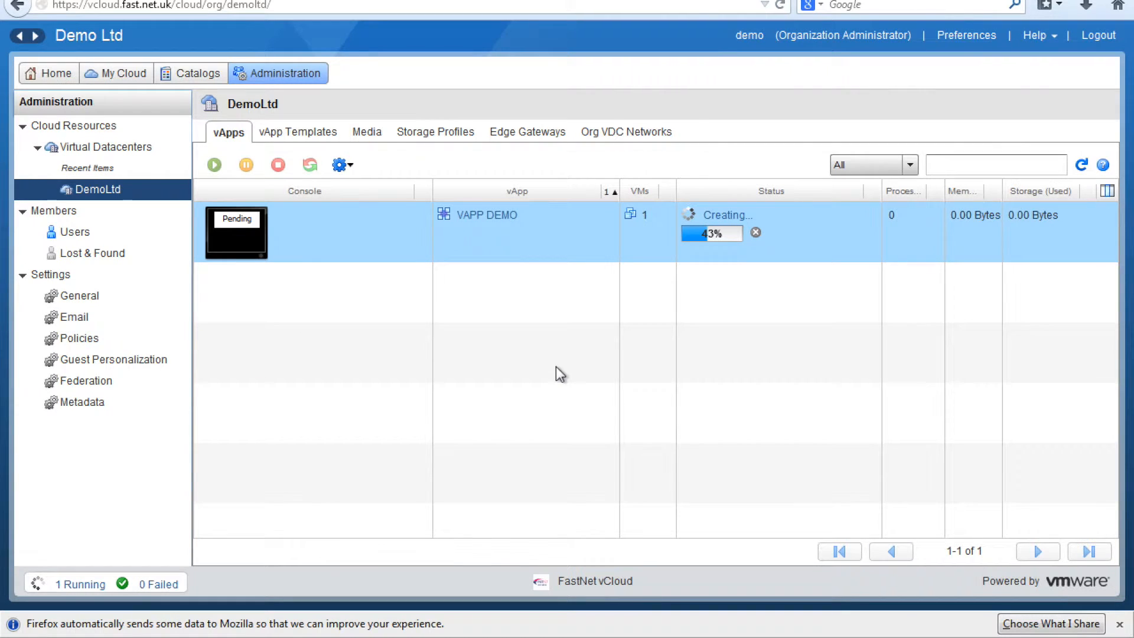
click(105, 239)
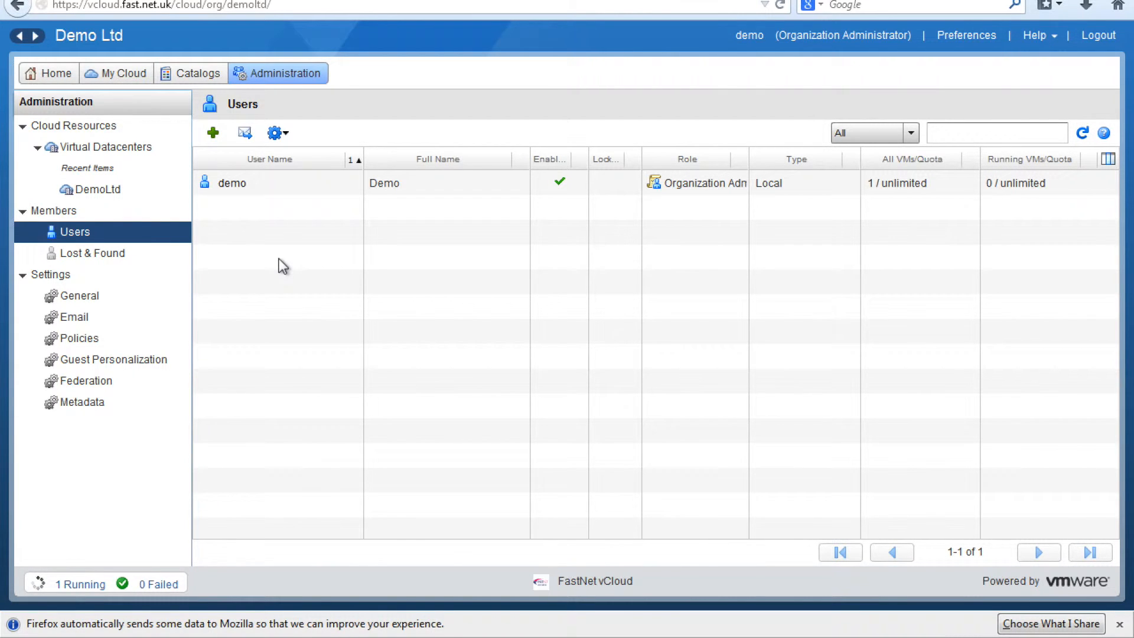
Step: Draft a Console Access Only user named admin, cancel without saving, and go to My Cloud
drag(749, 158, 805, 159)
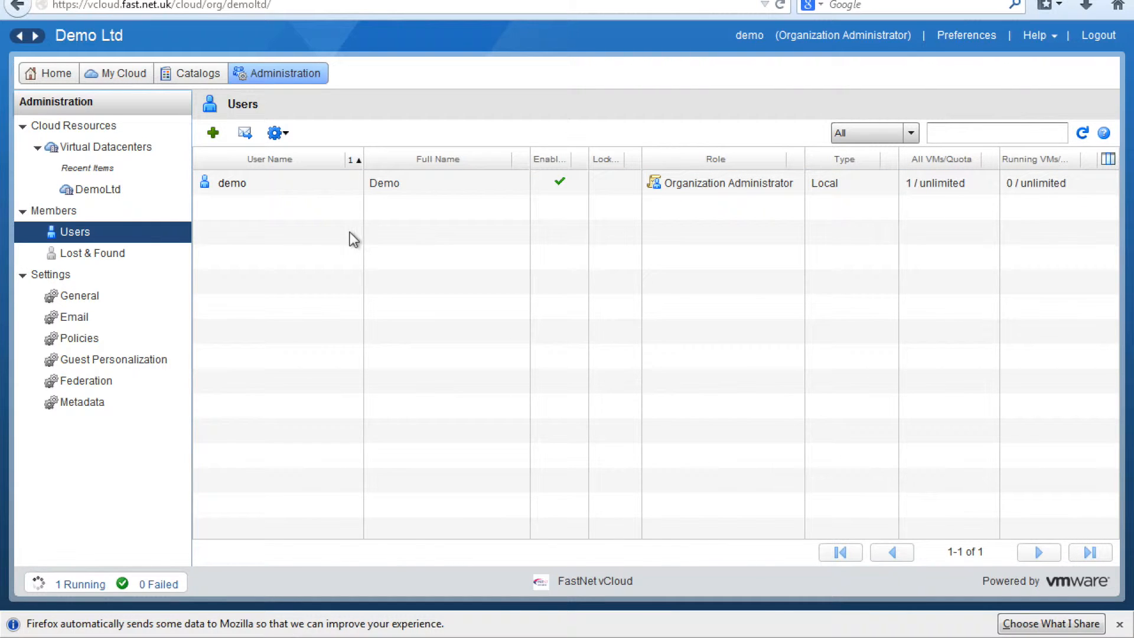
click(213, 132)
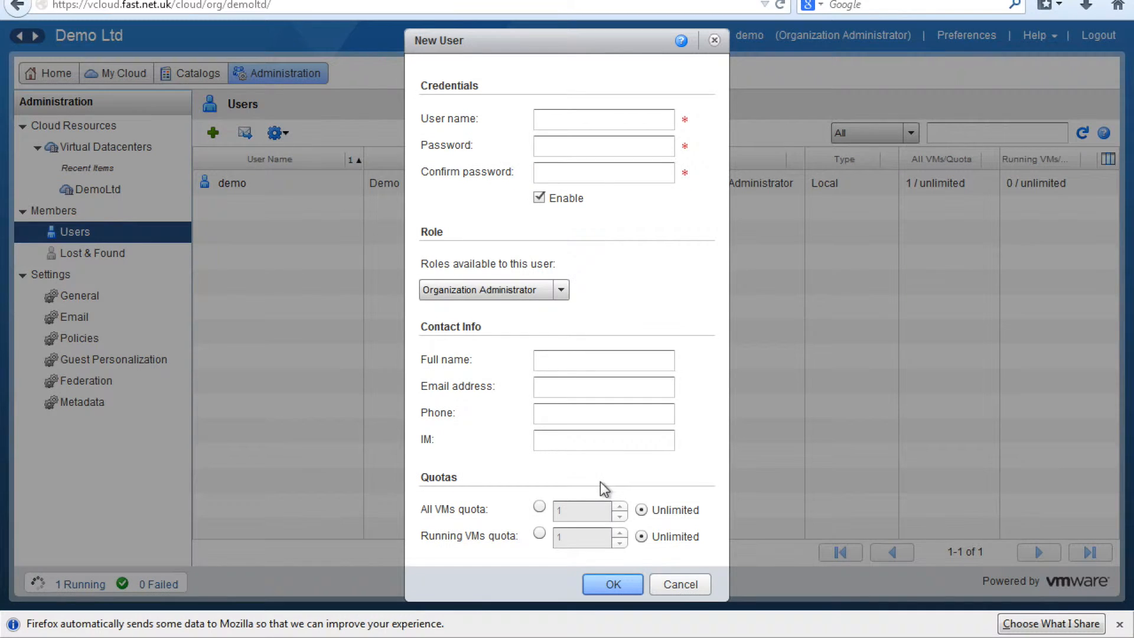
click(561, 290)
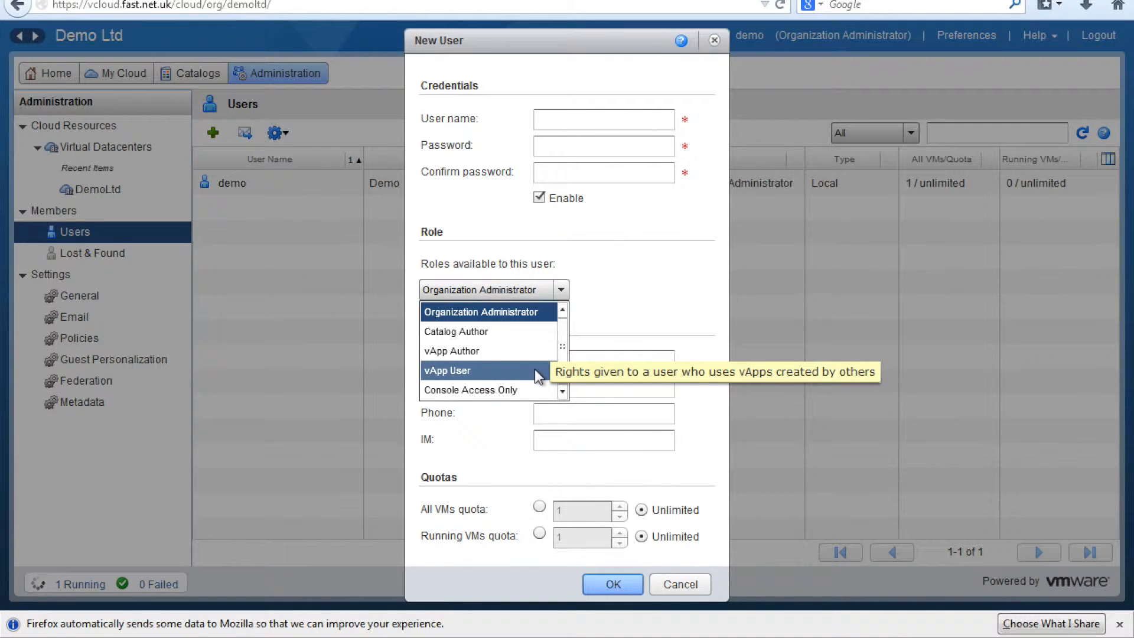
click(536, 390)
click(595, 119)
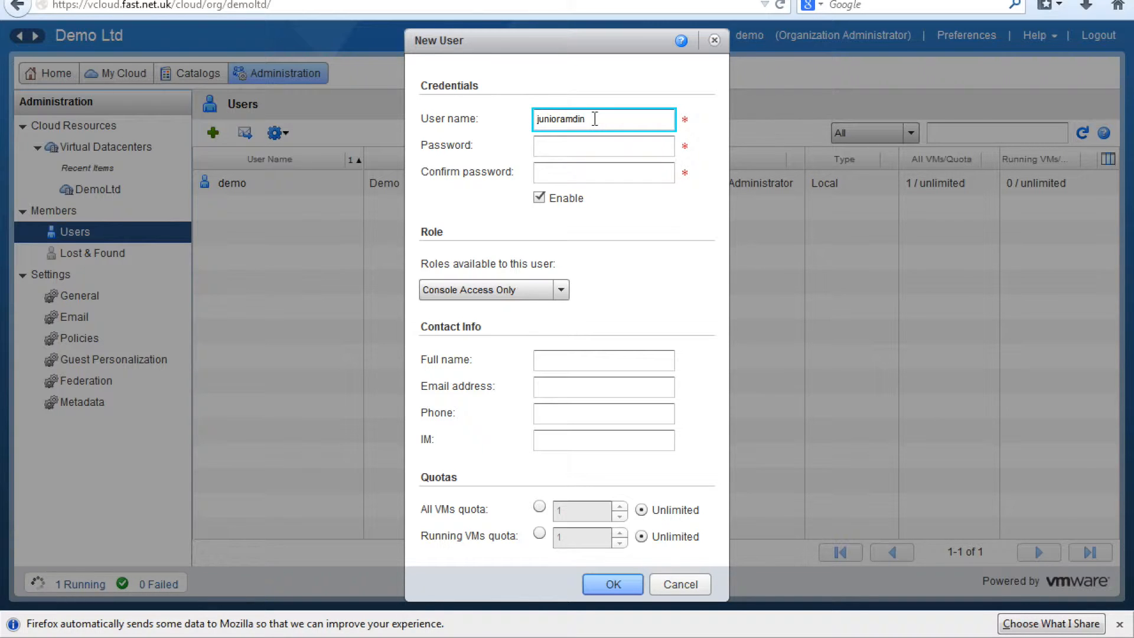
key(BackSpace)
key(BackSpace)
key(BackSpace)
text(admin)
key(Tab)
text(p)
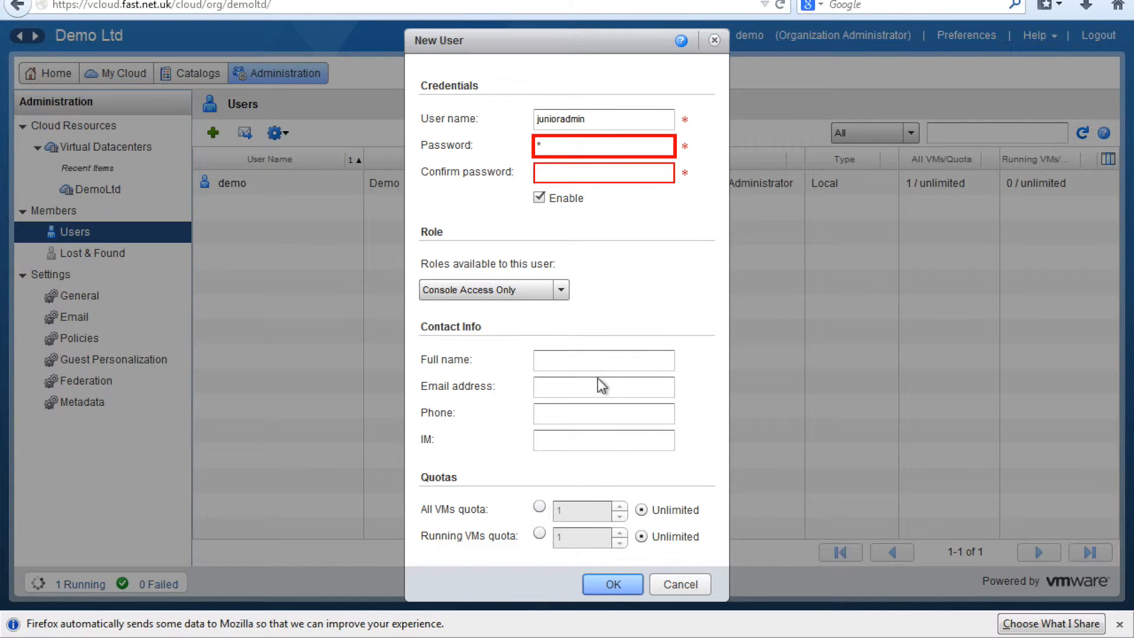
click(680, 575)
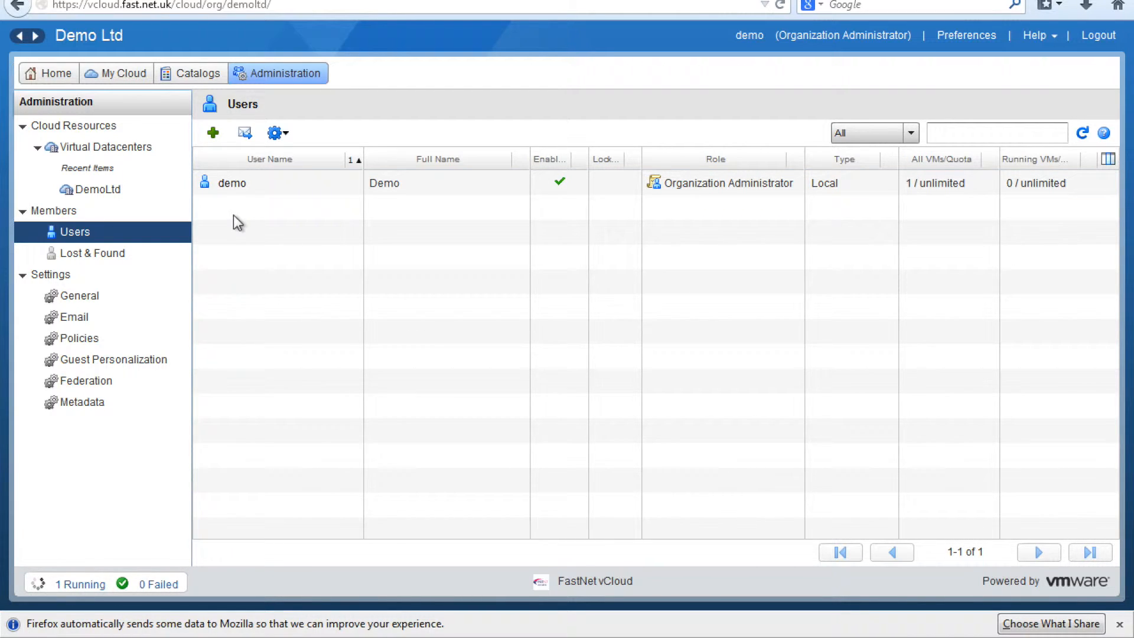
click(139, 83)
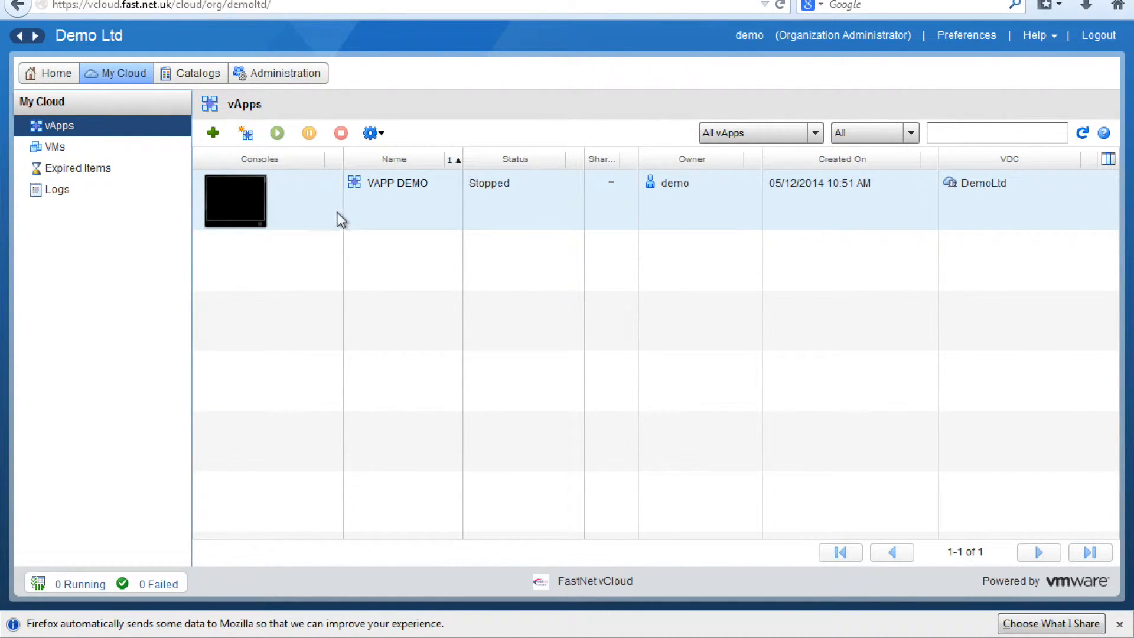
Step: List the VMs and widen the Name and OS columns to read CentosVM1's details
click(110, 147)
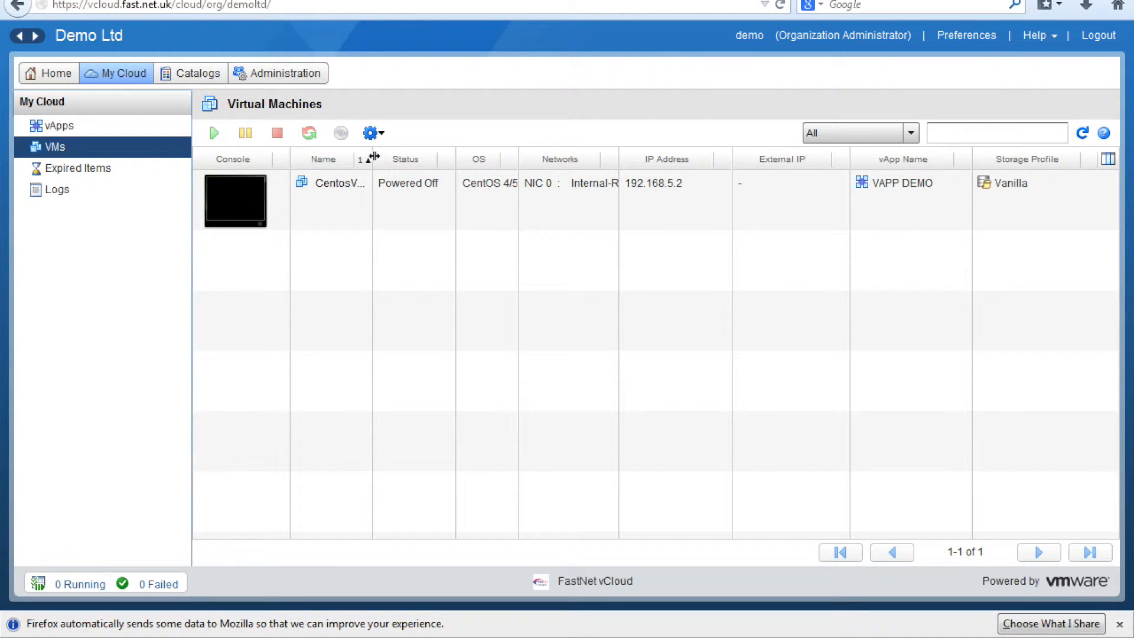
drag(370, 158, 464, 159)
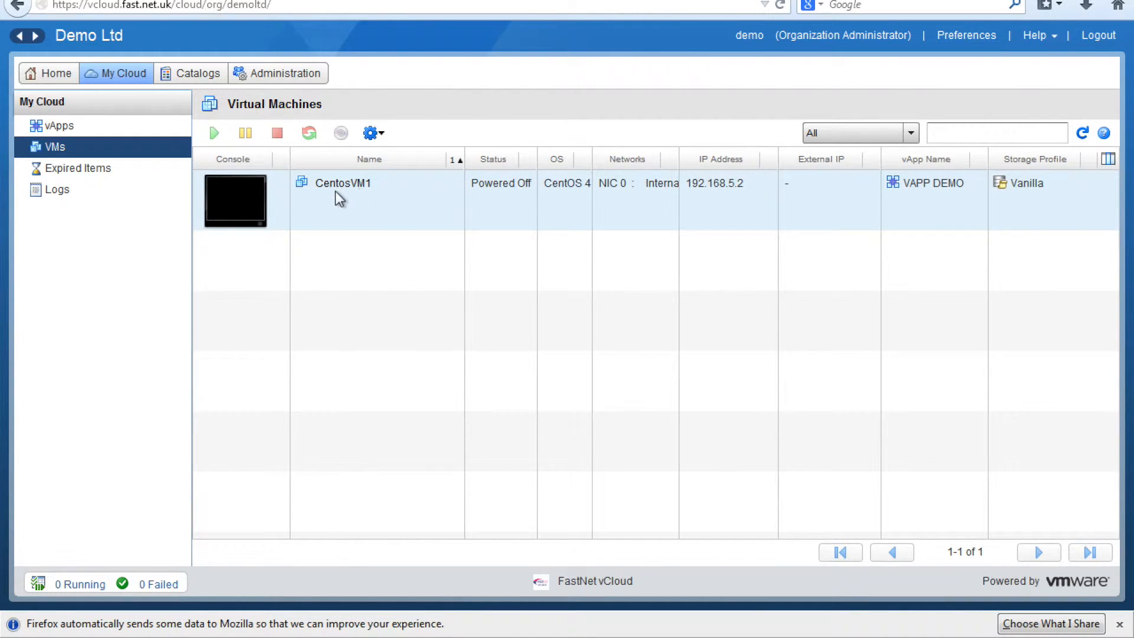
drag(594, 160, 643, 162)
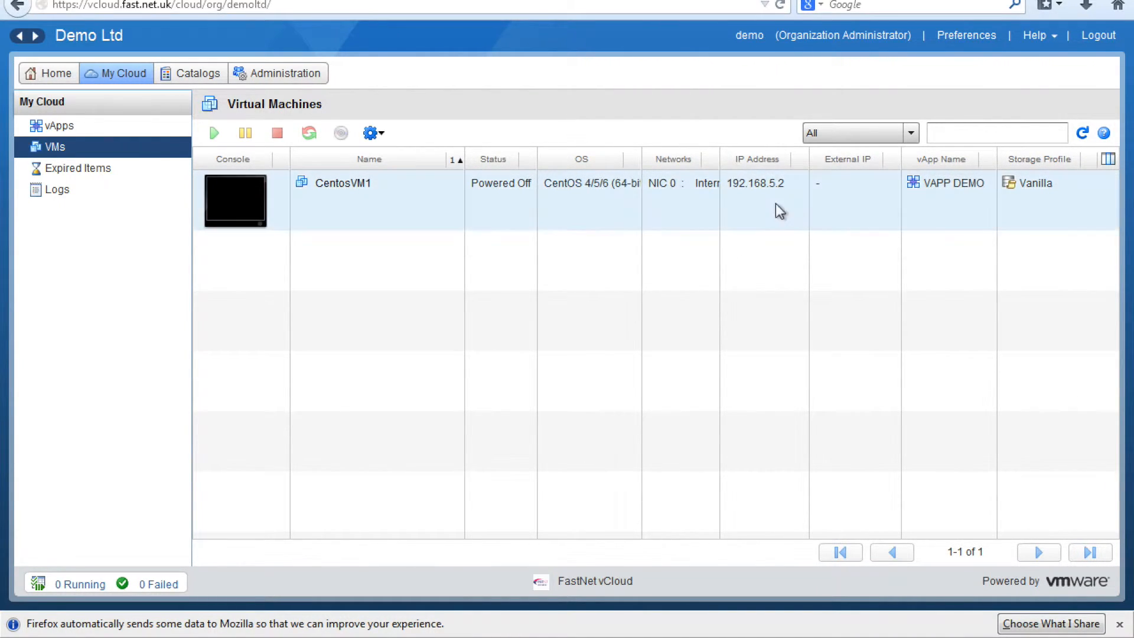
Step: Open CentosVM1's Properties, review General and Hardware with disk size 16 unchanged, then Guest OS Customization
right_click(352, 204)
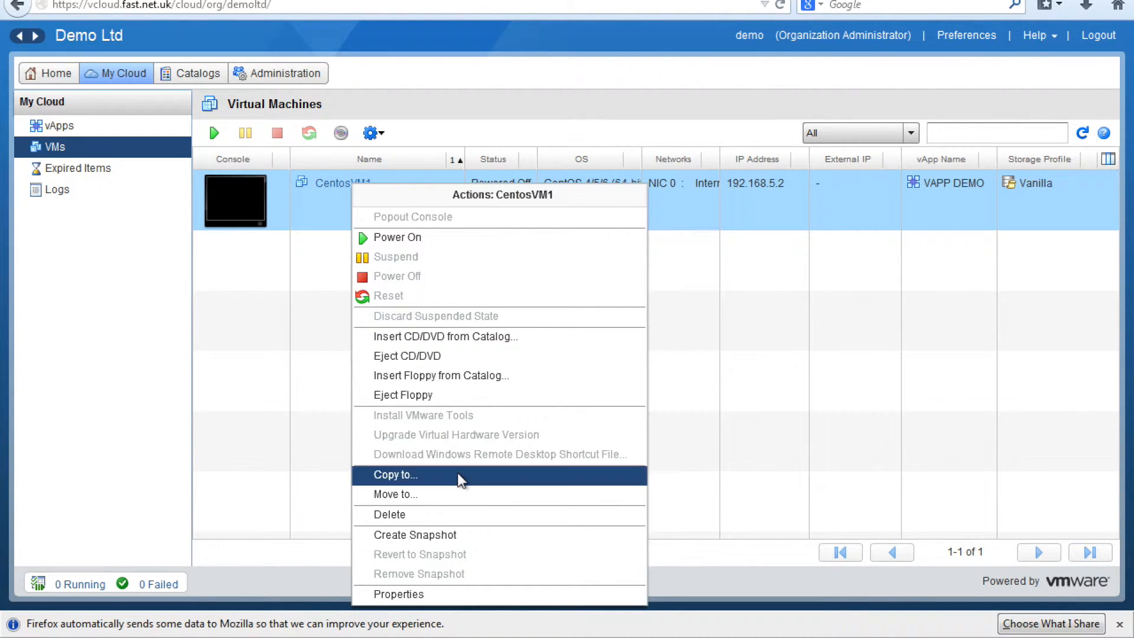
click(437, 604)
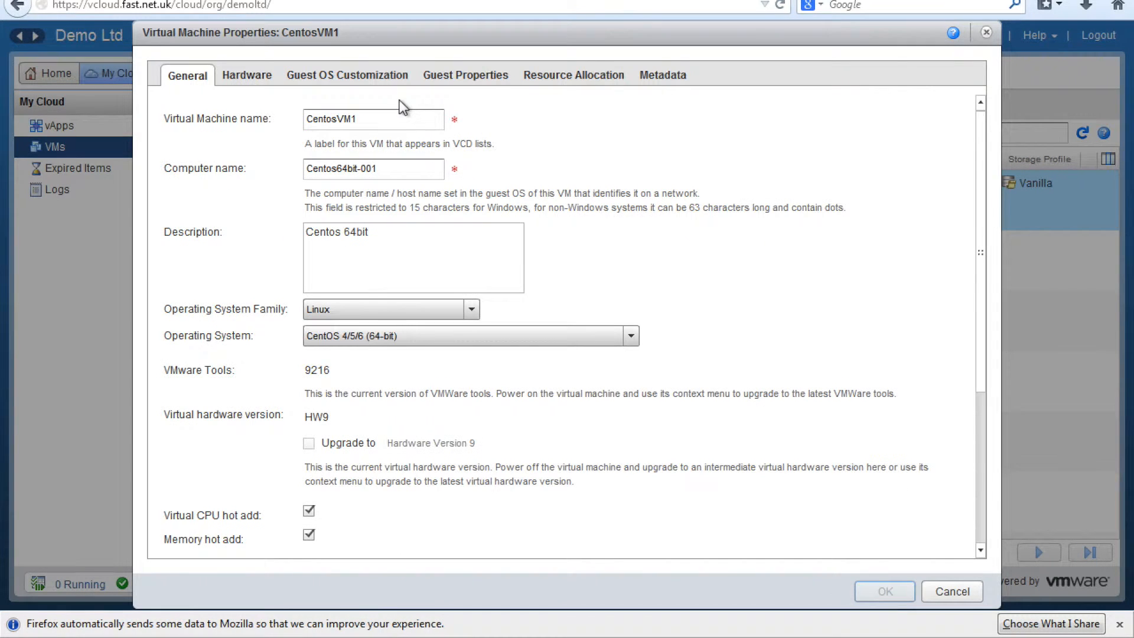
click(382, 121)
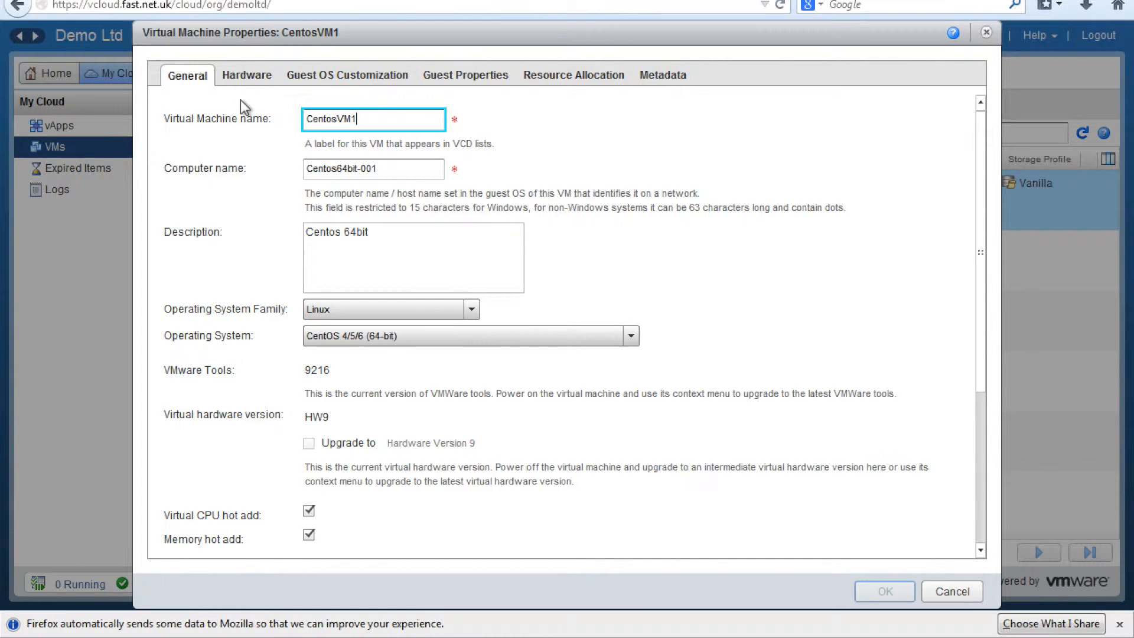
click(247, 75)
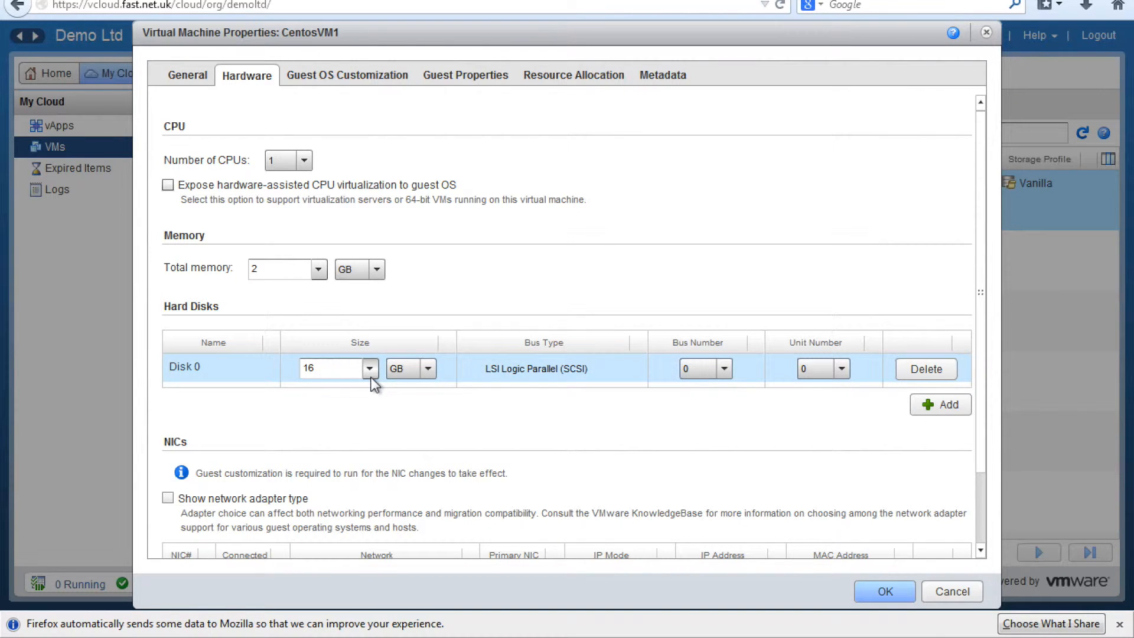
drag(351, 375, 294, 368)
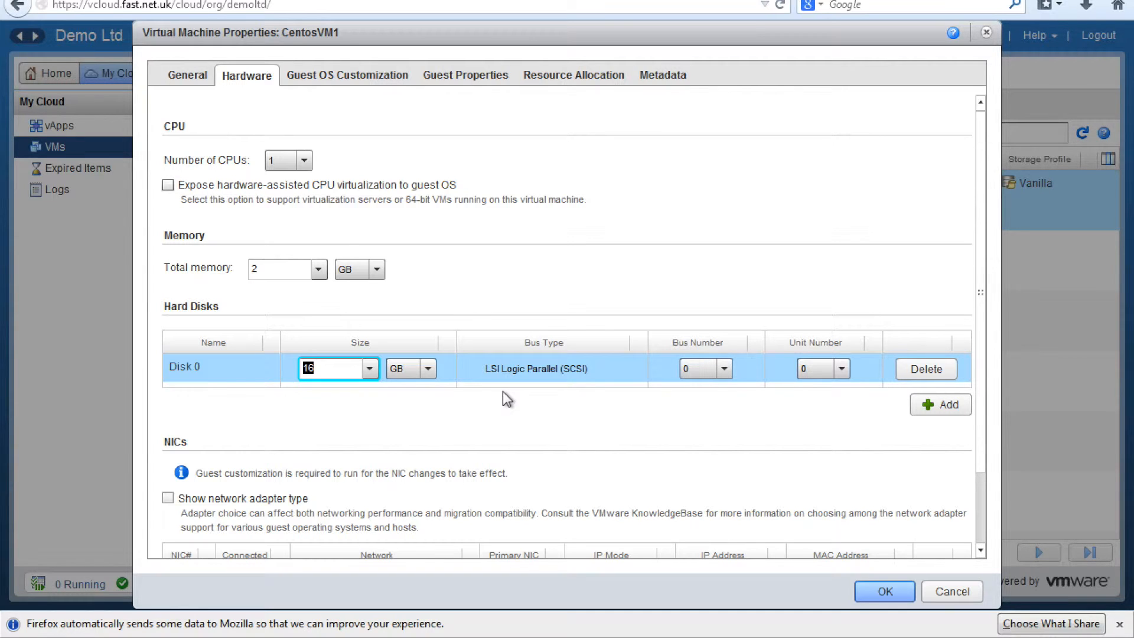
click(428, 258)
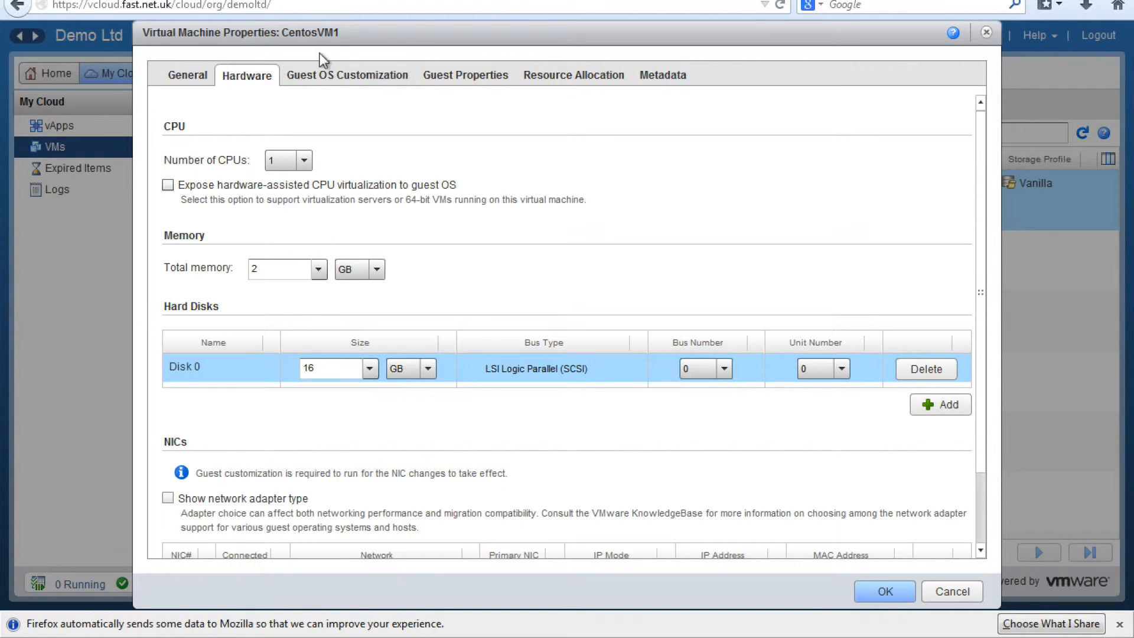
click(294, 70)
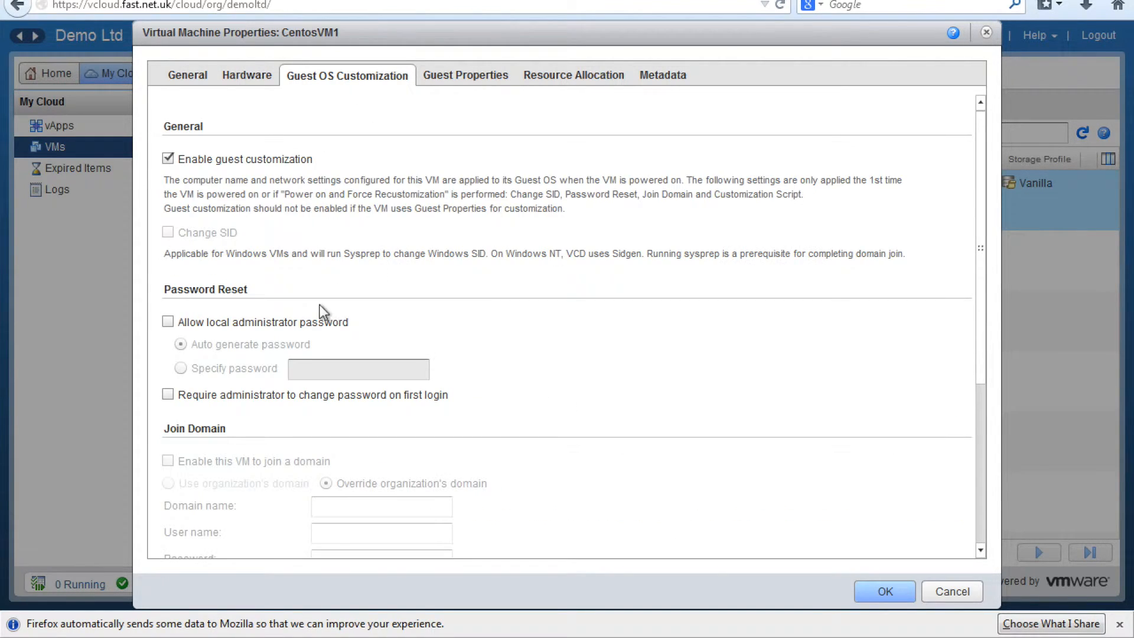
Step: Allow a local administrator password for CentosVM1, choose Specify password, enter it, and save
click(168, 322)
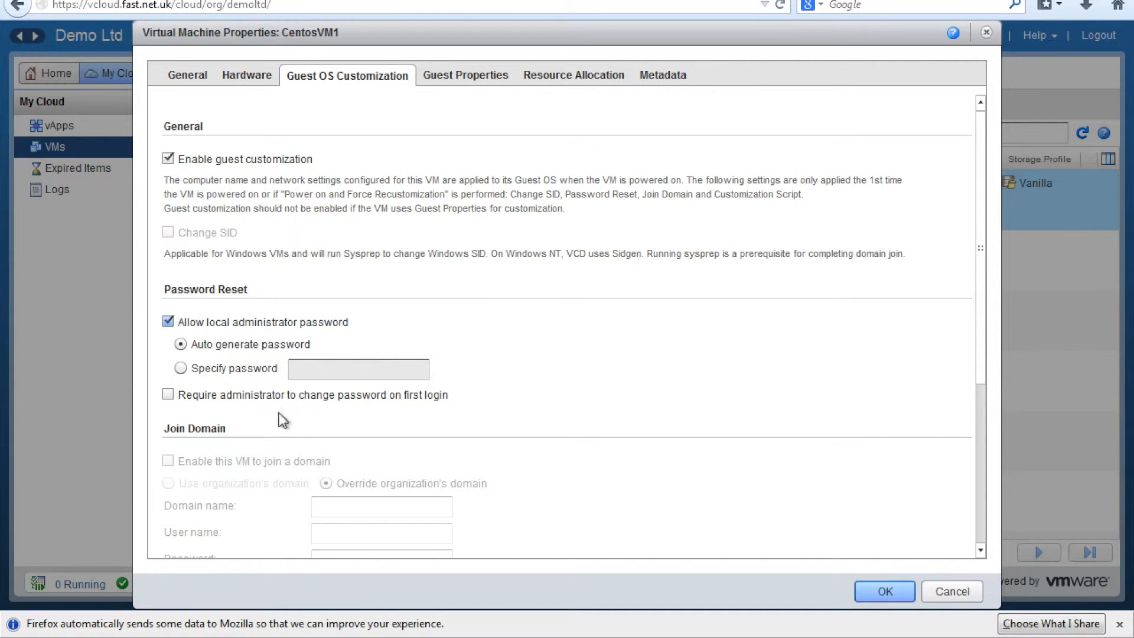
click(180, 368)
click(397, 372)
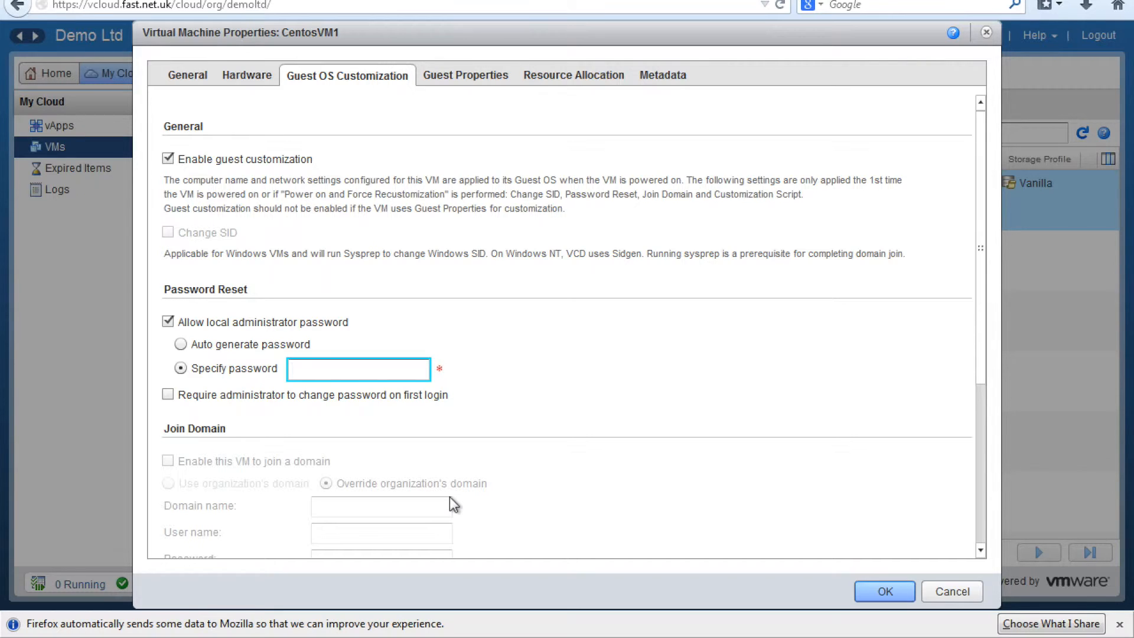
click(981, 502)
drag(978, 496, 967, 317)
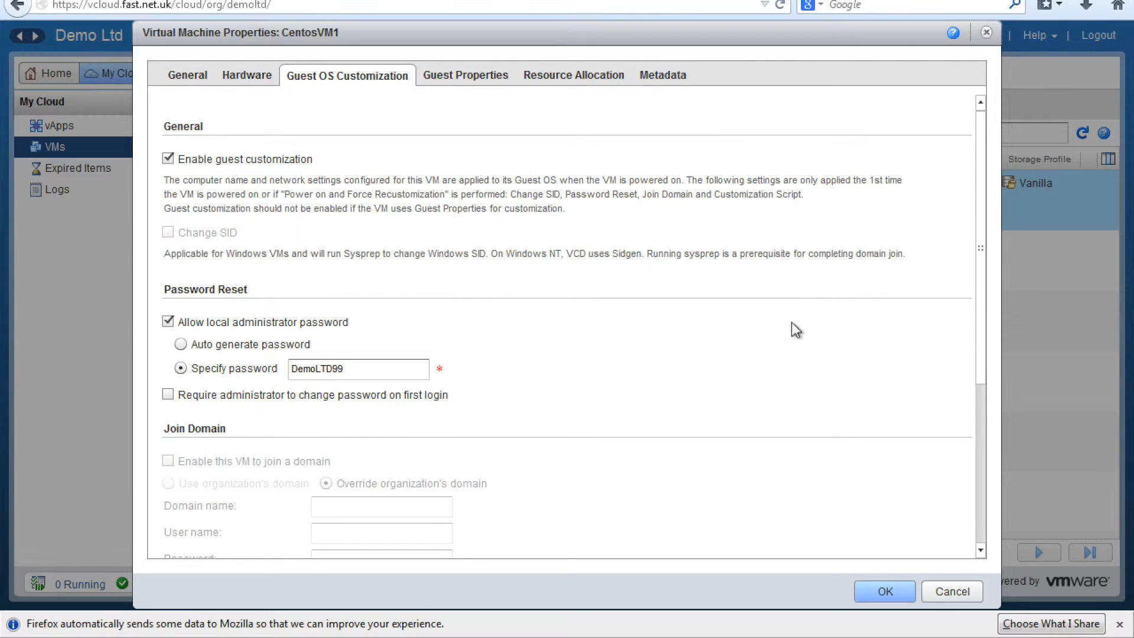
click(870, 589)
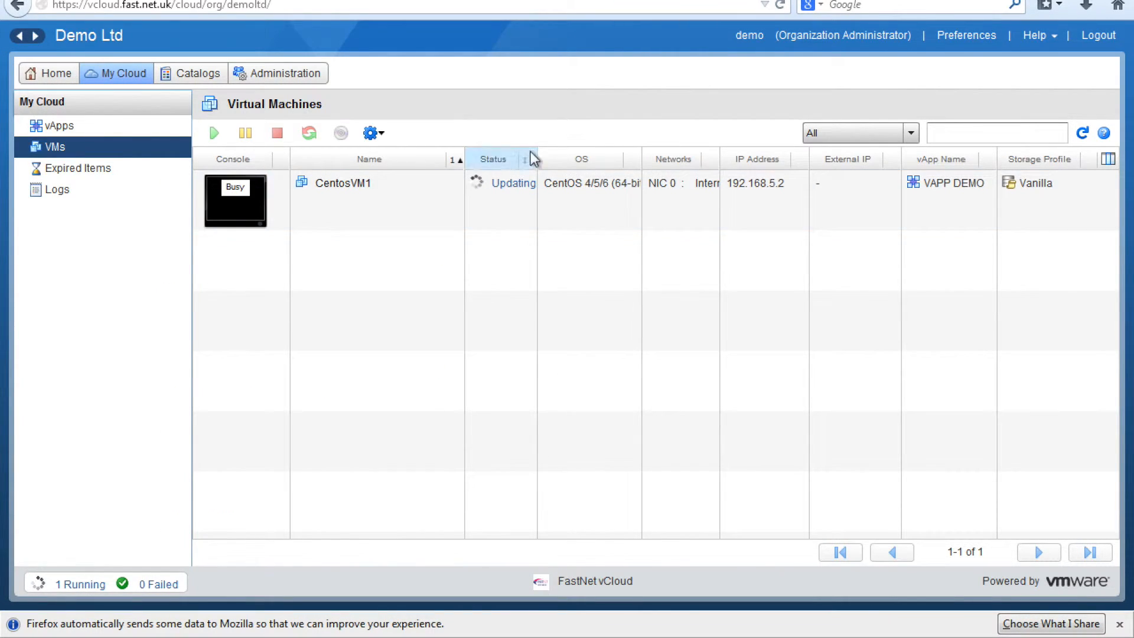
Step: Power on CentosVM1, confirm its start task is Running, and widen the Status and Networks columns
drag(535, 159, 619, 161)
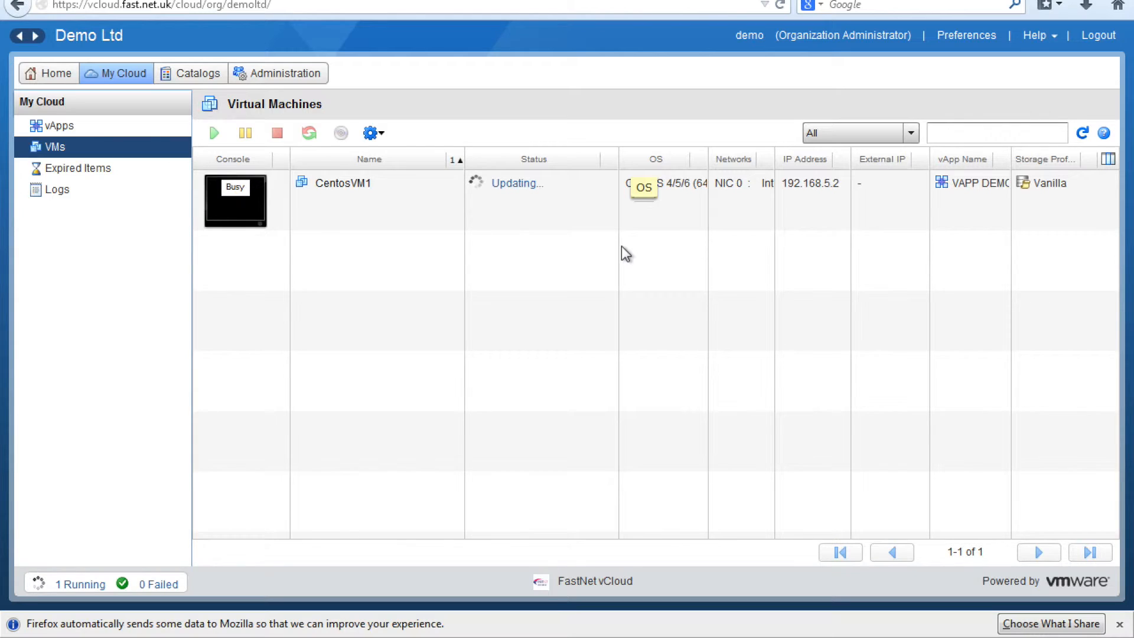
right_click(398, 221)
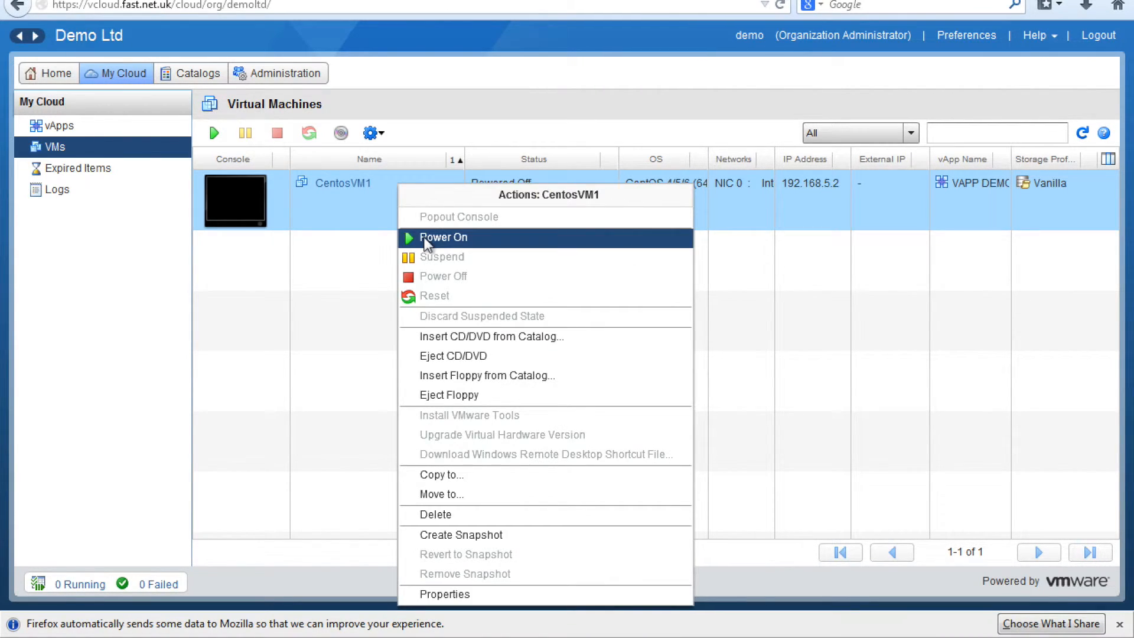
click(424, 236)
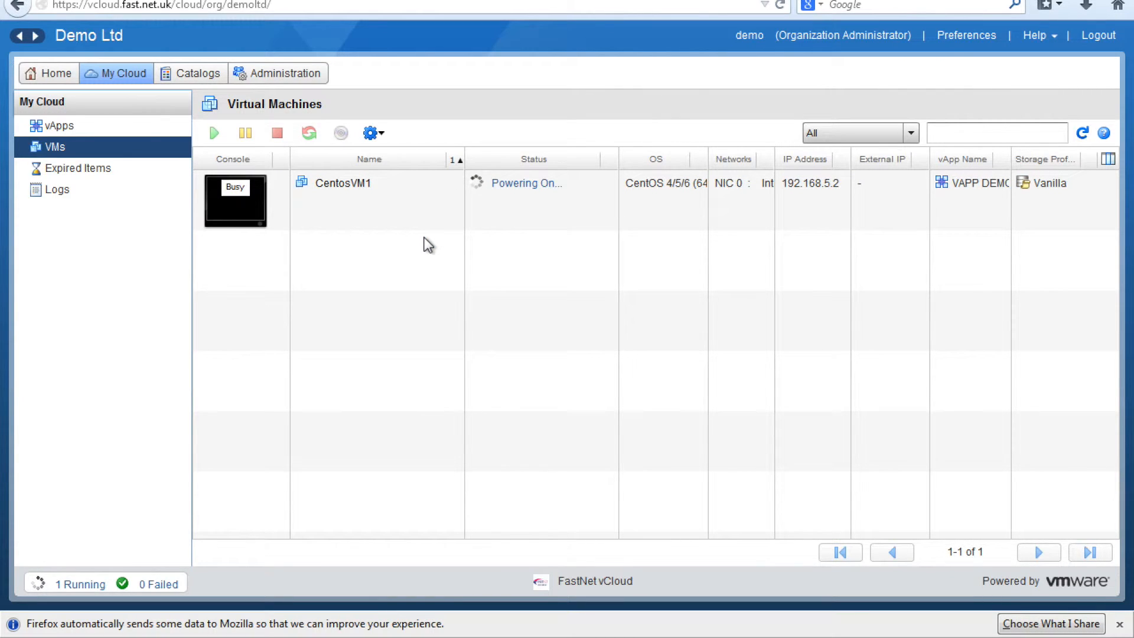
click(520, 184)
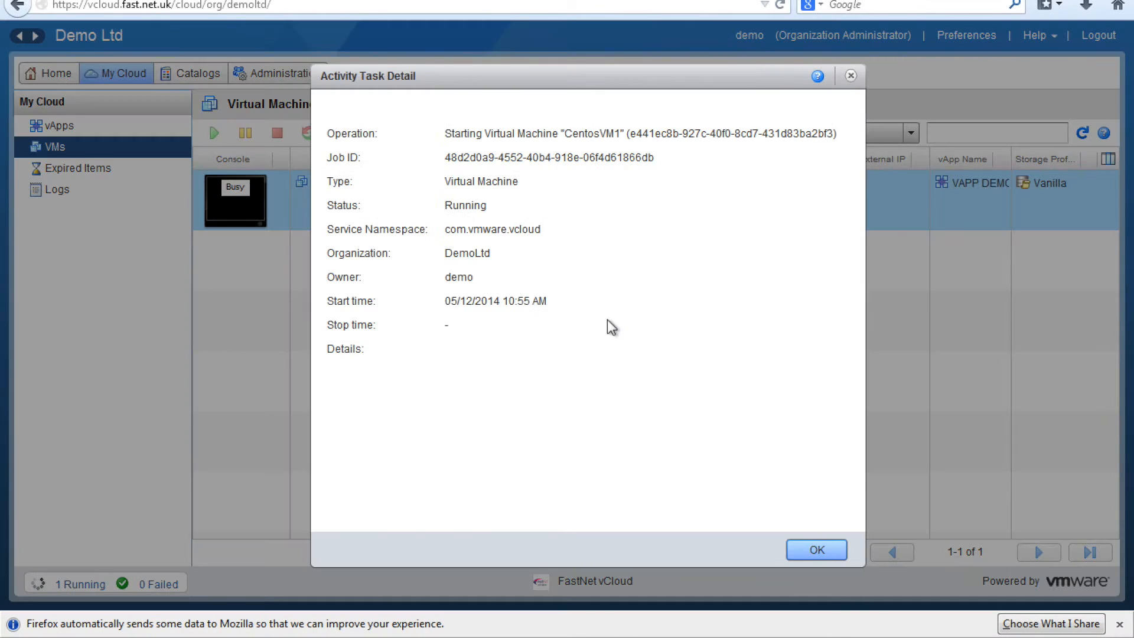
double_click(477, 208)
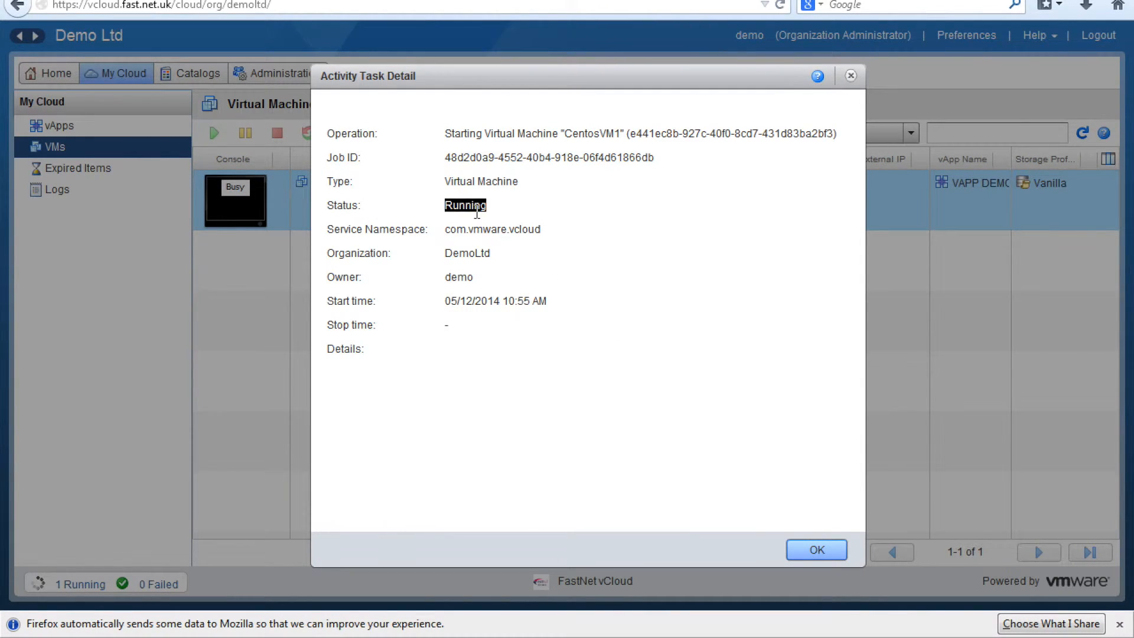
triple_click(505, 132)
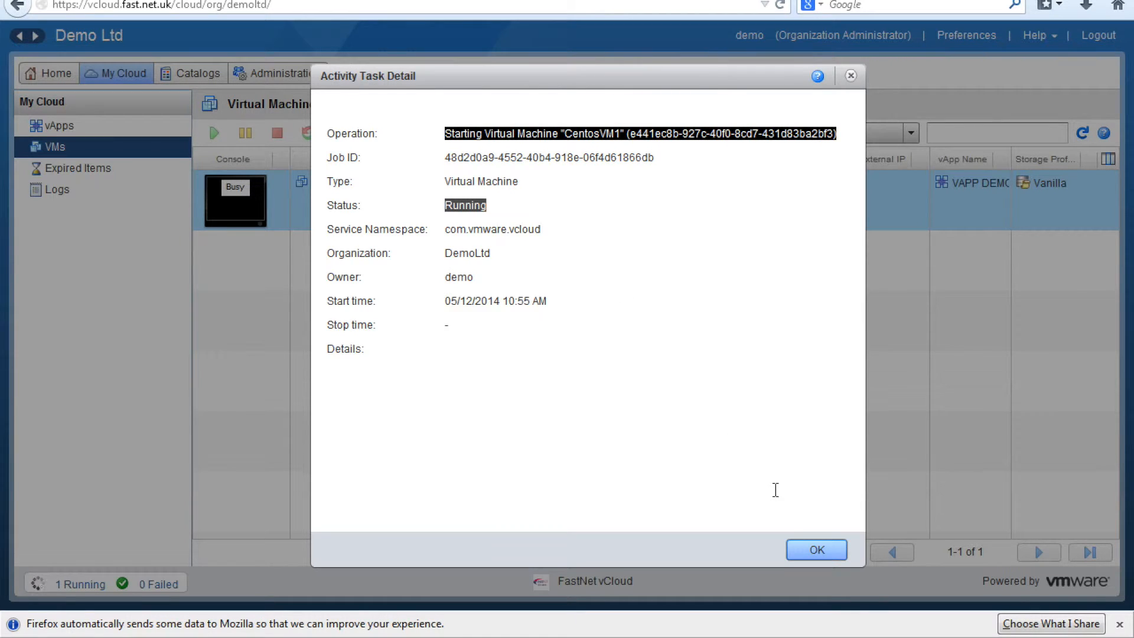
click(817, 551)
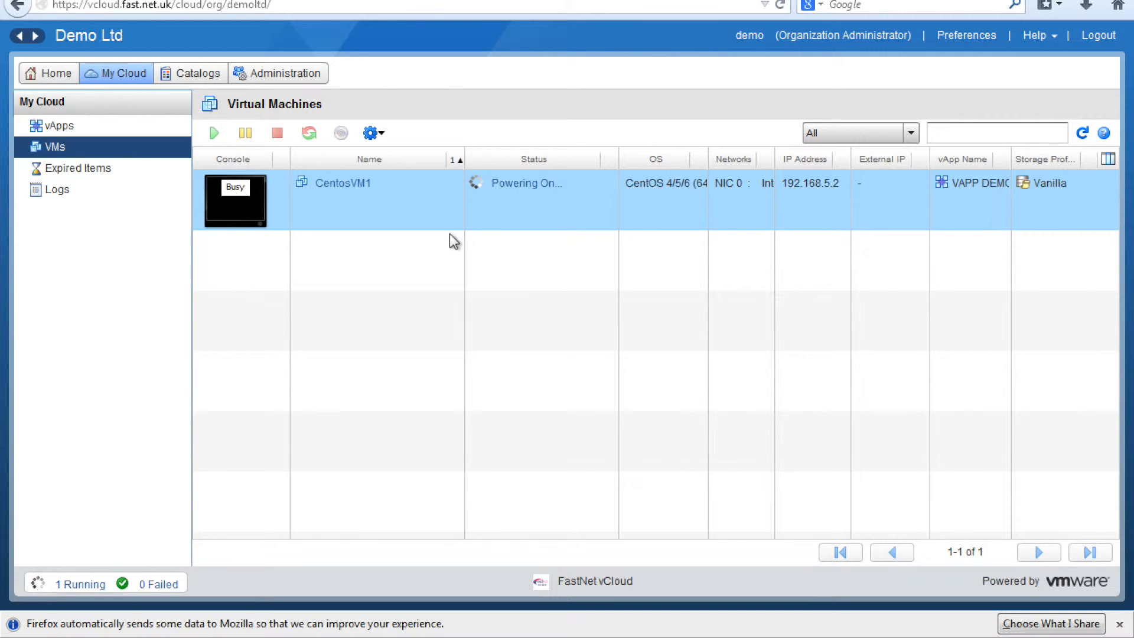
drag(775, 159, 830, 159)
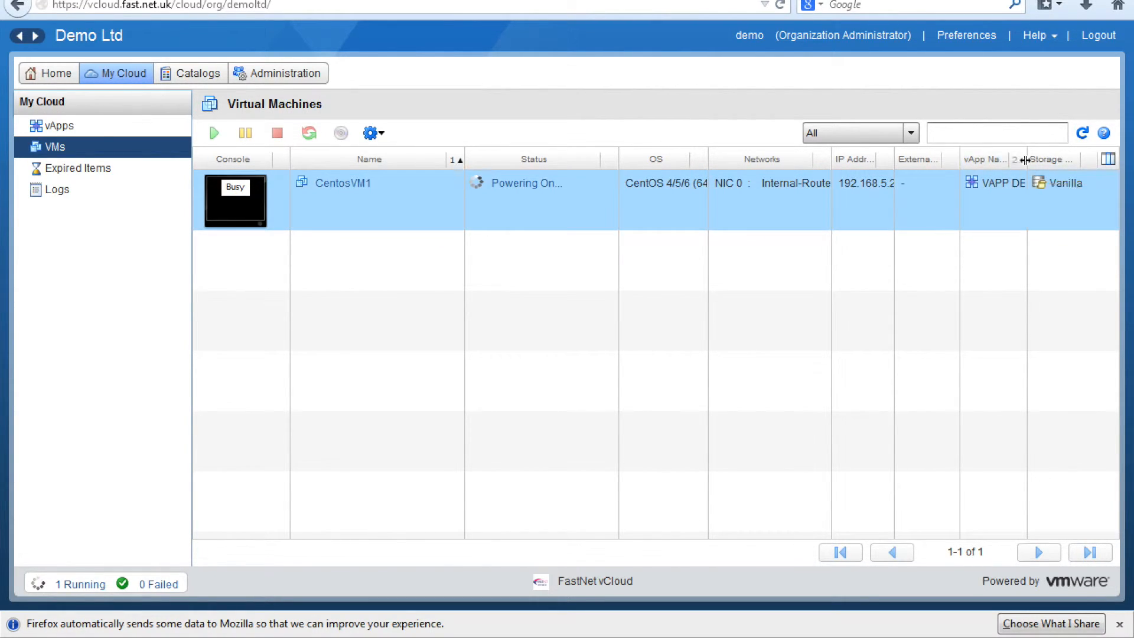
drag(1028, 154, 1037, 155)
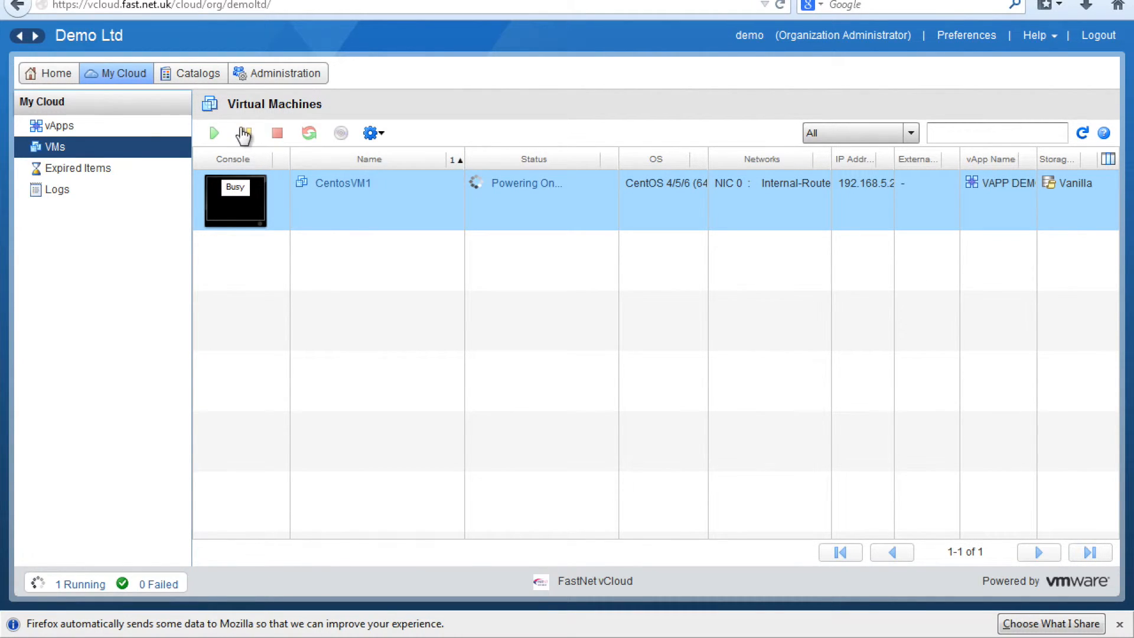
Step: Open CentosVM1's popout console and enlarge its window
right_click(335, 228)
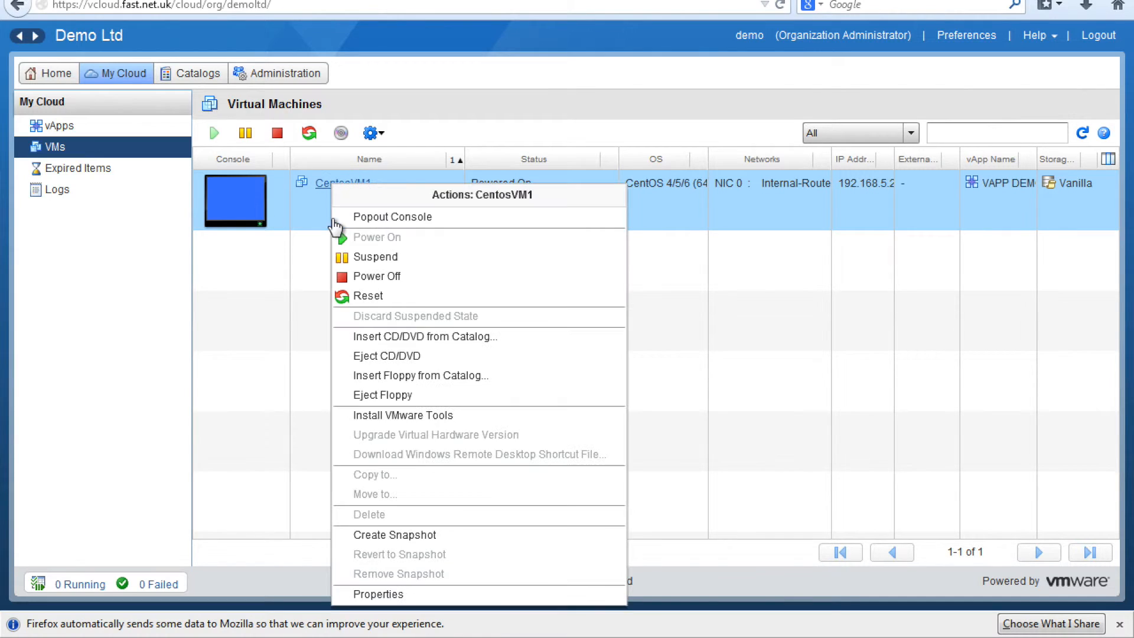
click(373, 225)
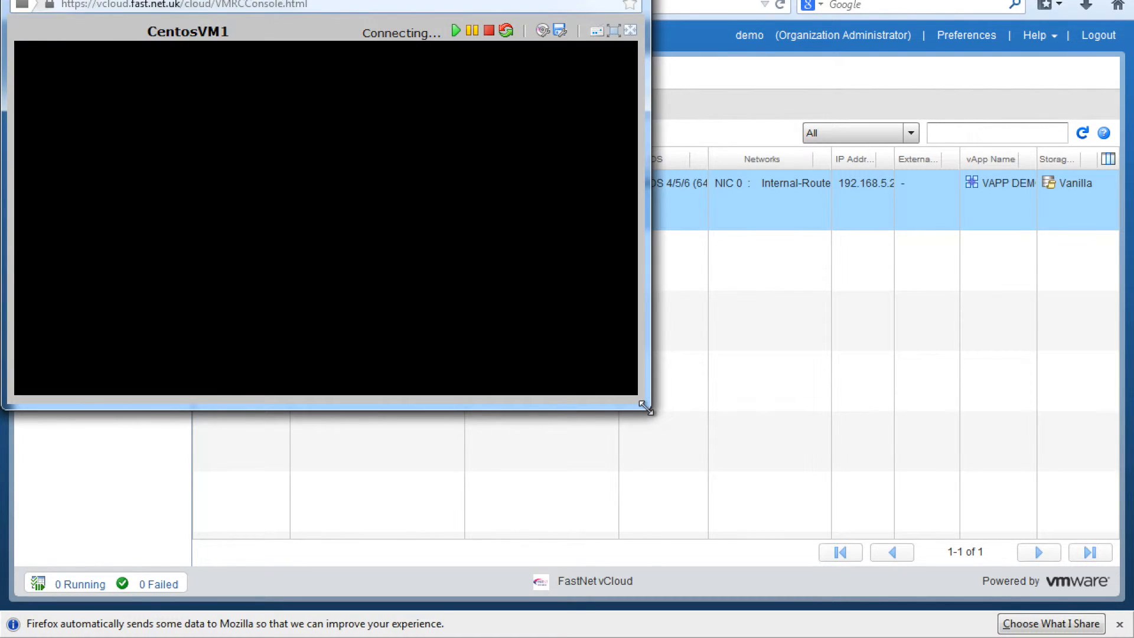
drag(649, 409, 914, 553)
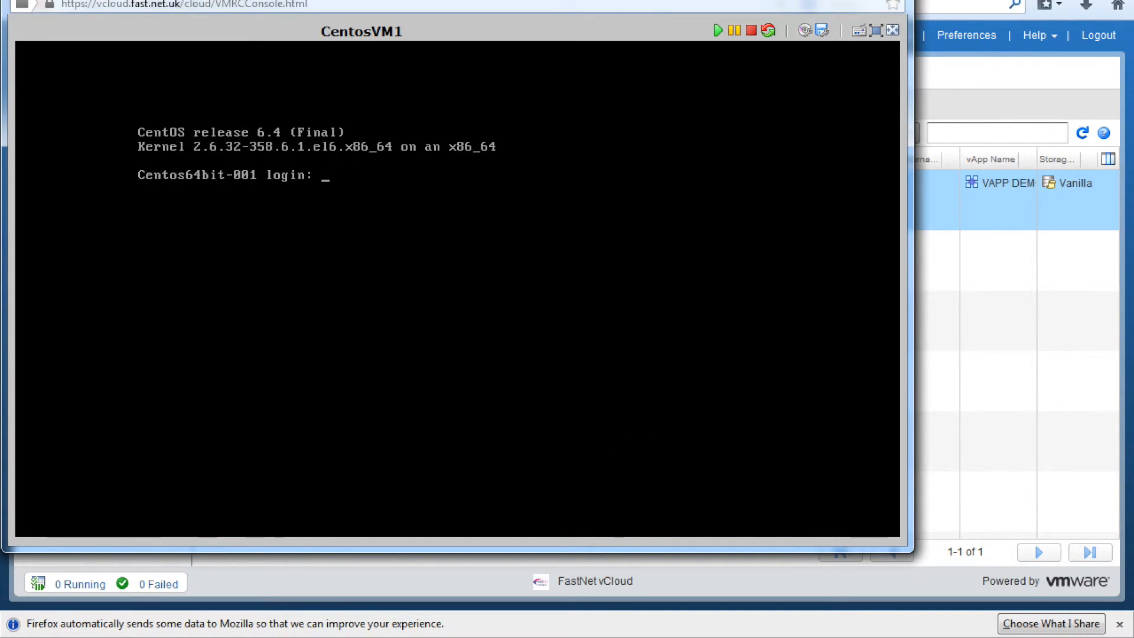
Step: Log in as root, run ping 8.8.8.8 until it shows no replies, then close the console
click(523, 171)
text(root)
key(Return)
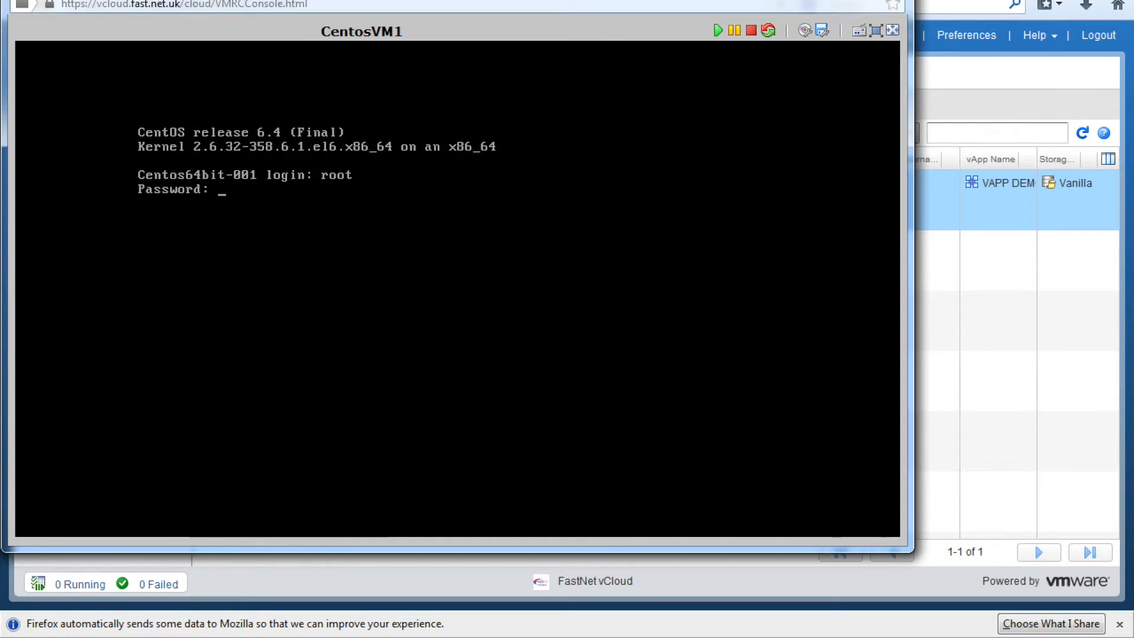
key(Return)
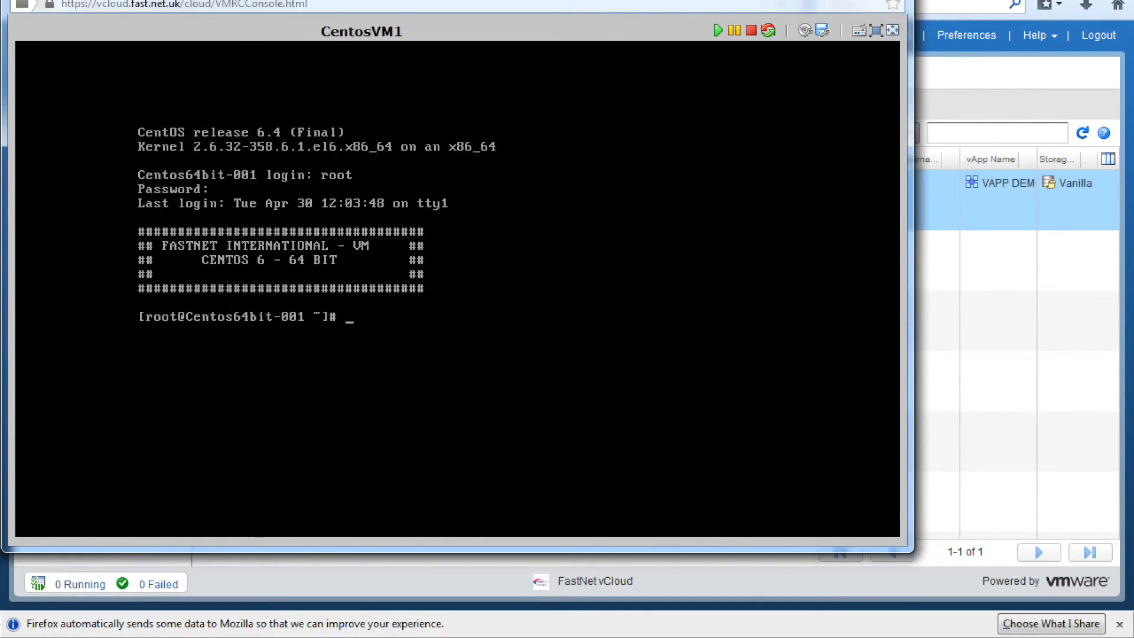
text(ping 8.8.8.8)
key(Return)
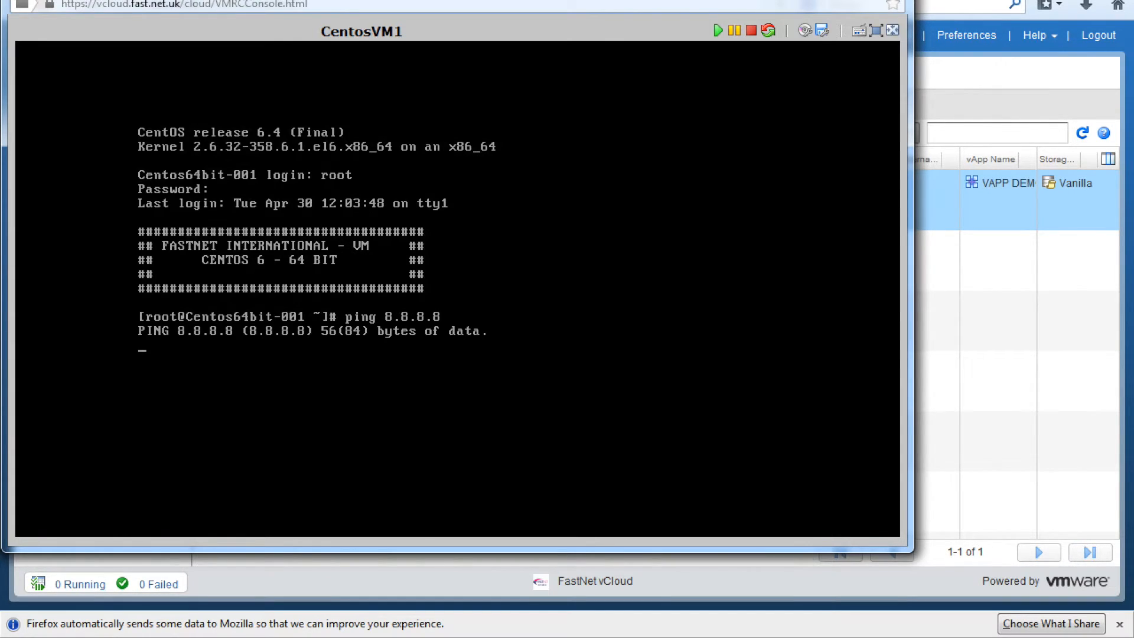
key(ctrl+c)
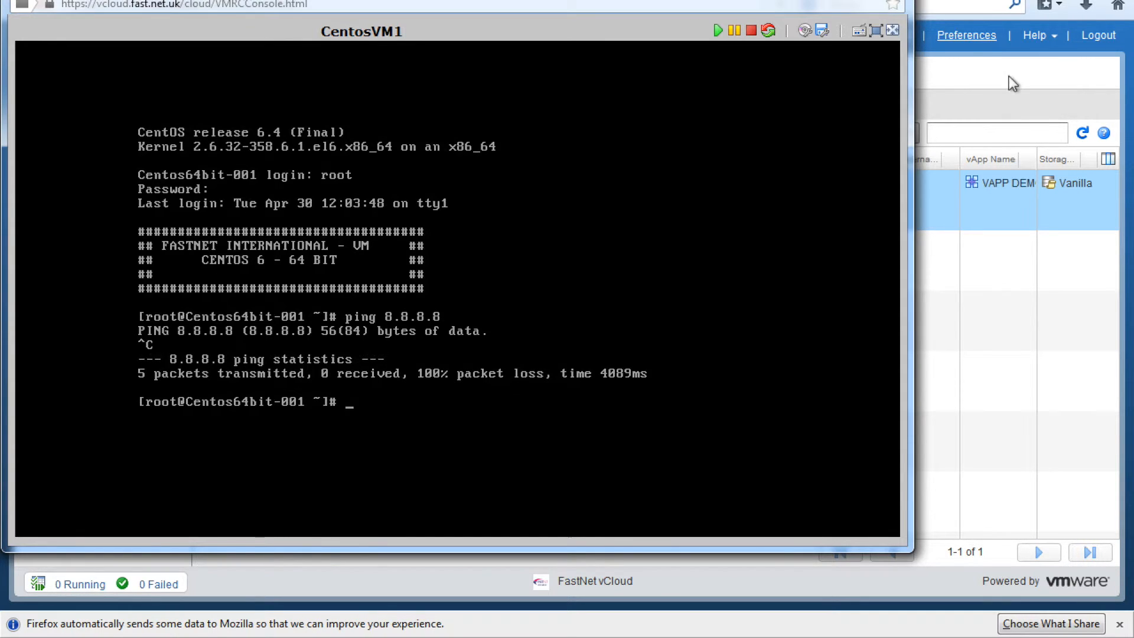
click(1047, 319)
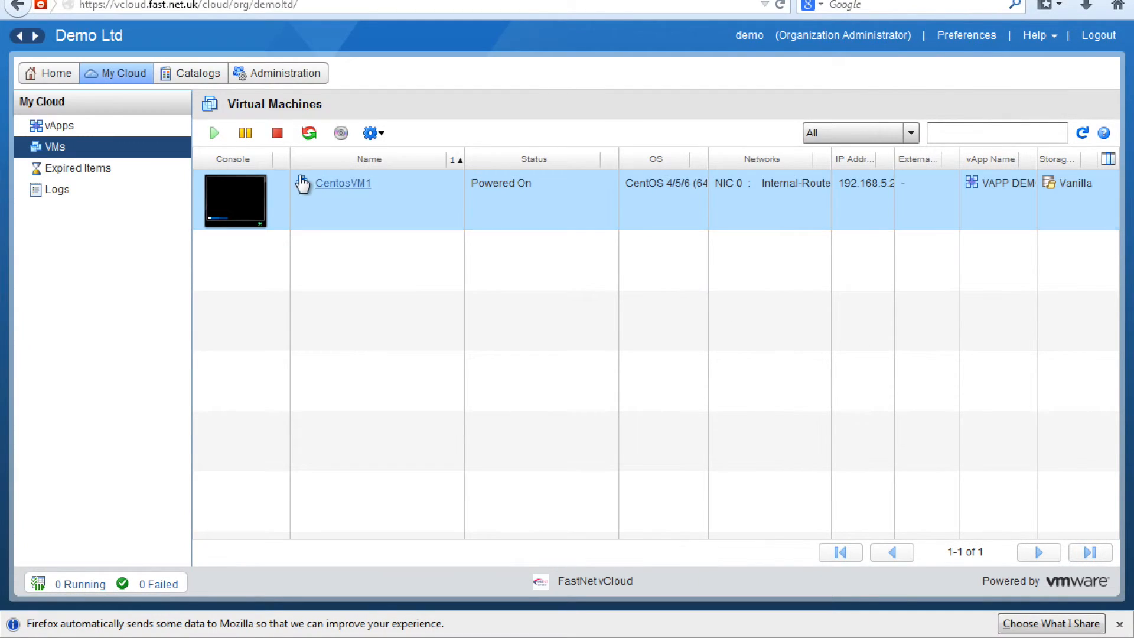
Step: Go to Administration > Virtual Datacenters > DemoLtd and list its Edge Gateways
click(280, 77)
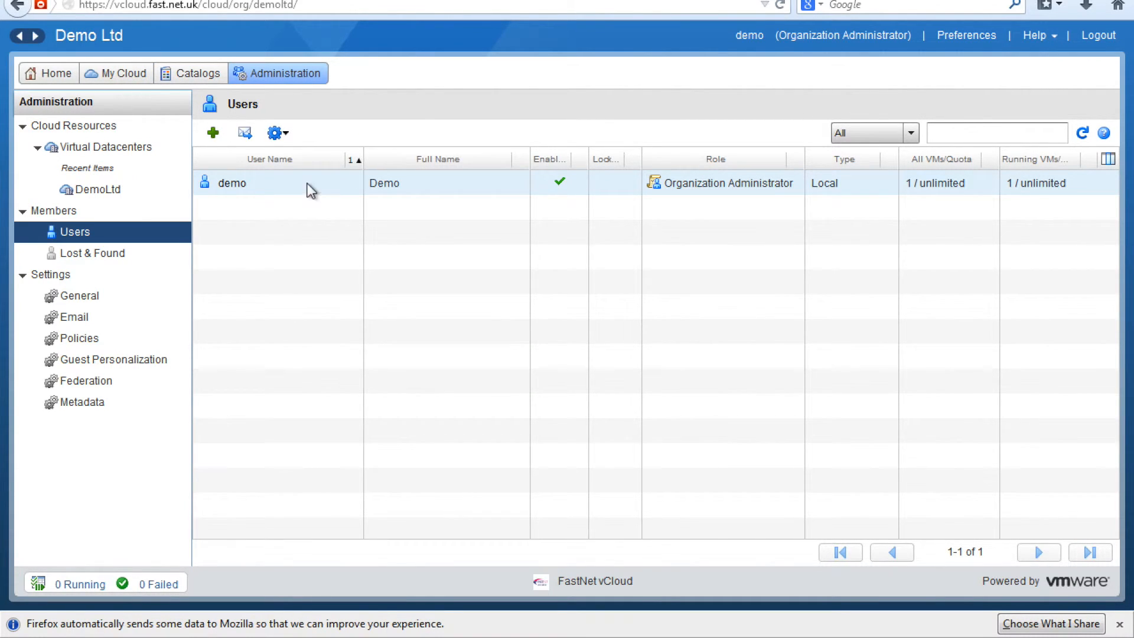
click(100, 151)
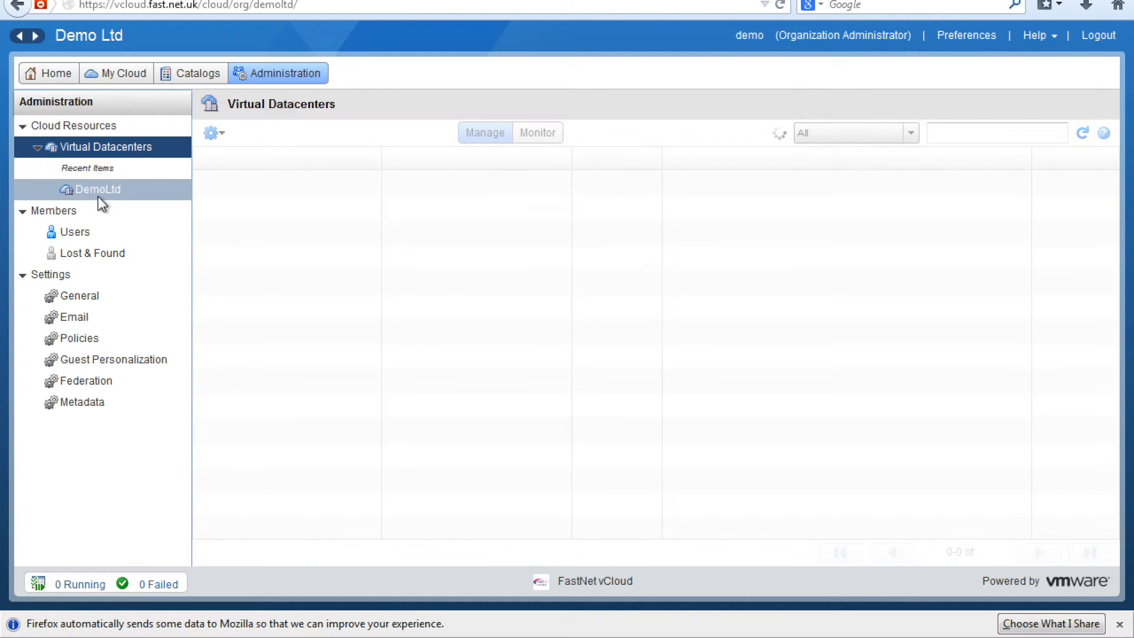
click(98, 194)
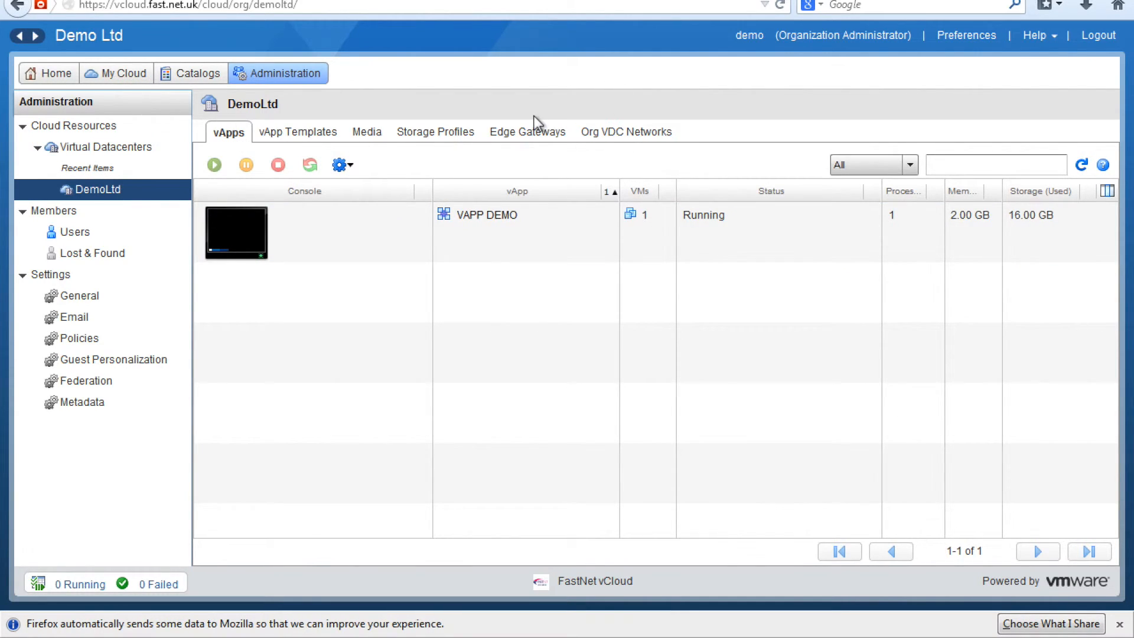
click(533, 132)
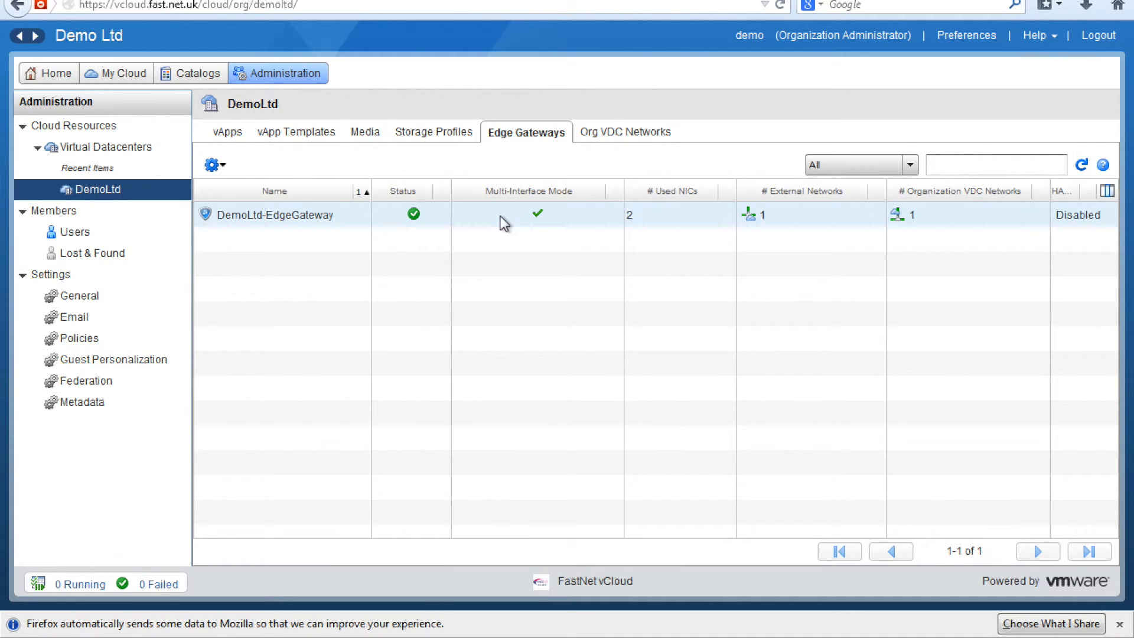
Step: Check DemoLtd-EdgeGateway's external IP allocation shows 81.31.75.57, then cancel without changes
right_click(334, 218)
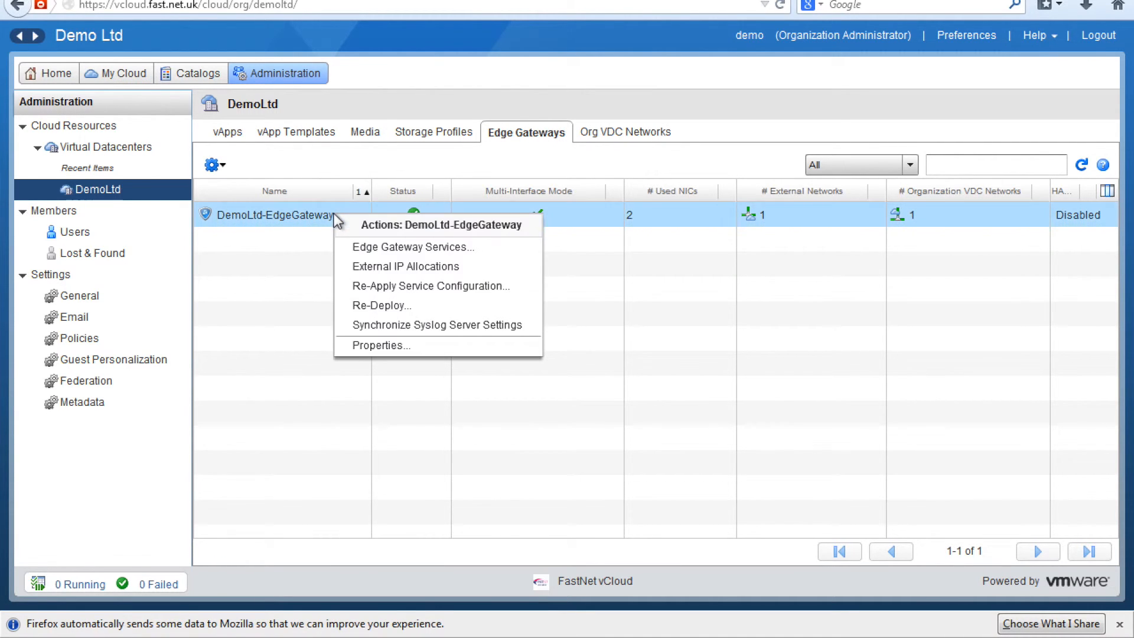
click(373, 267)
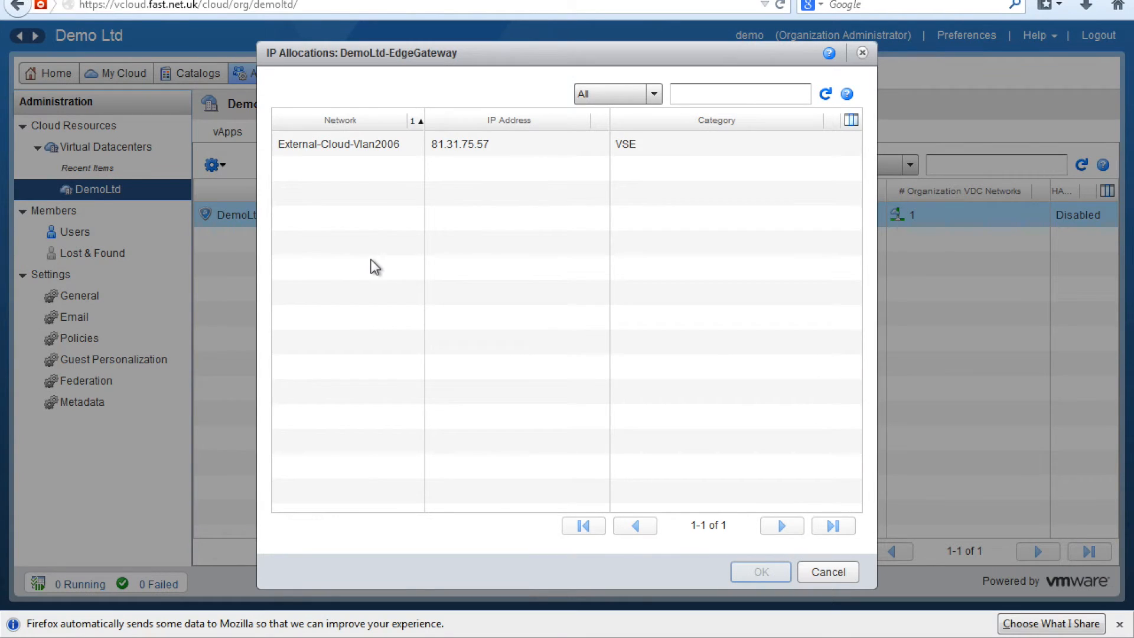
double_click(492, 143)
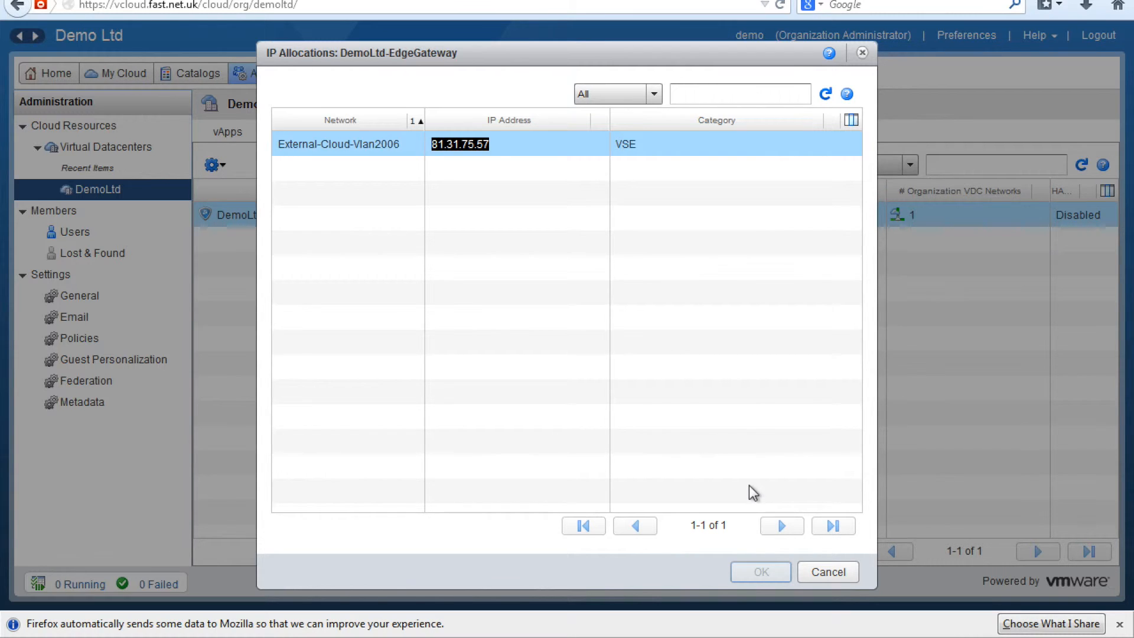
click(505, 150)
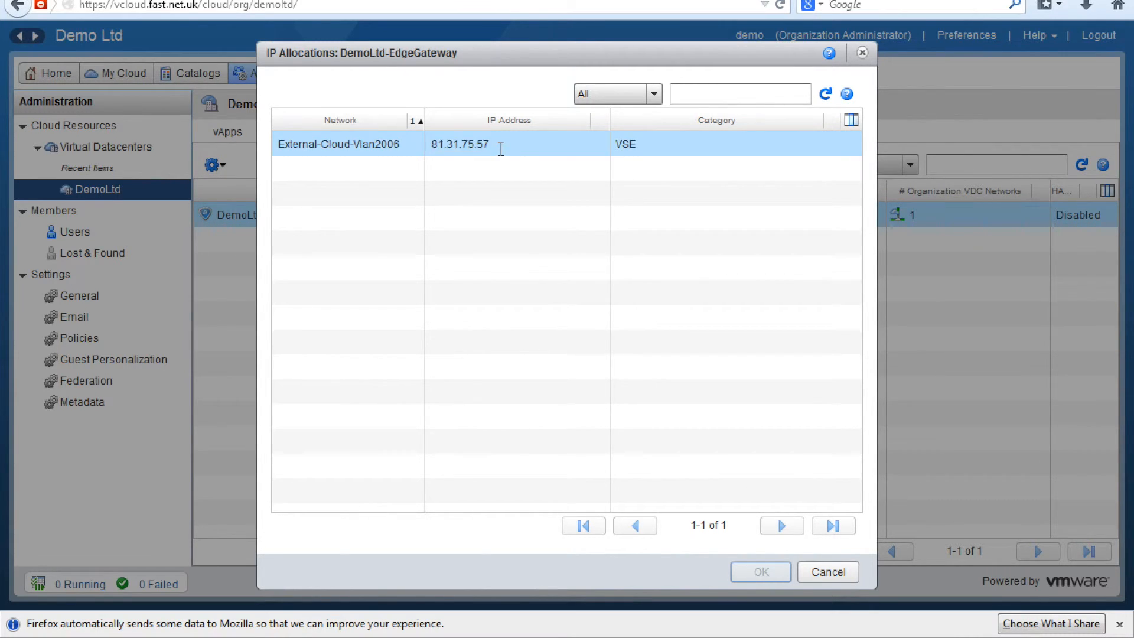
click(828, 572)
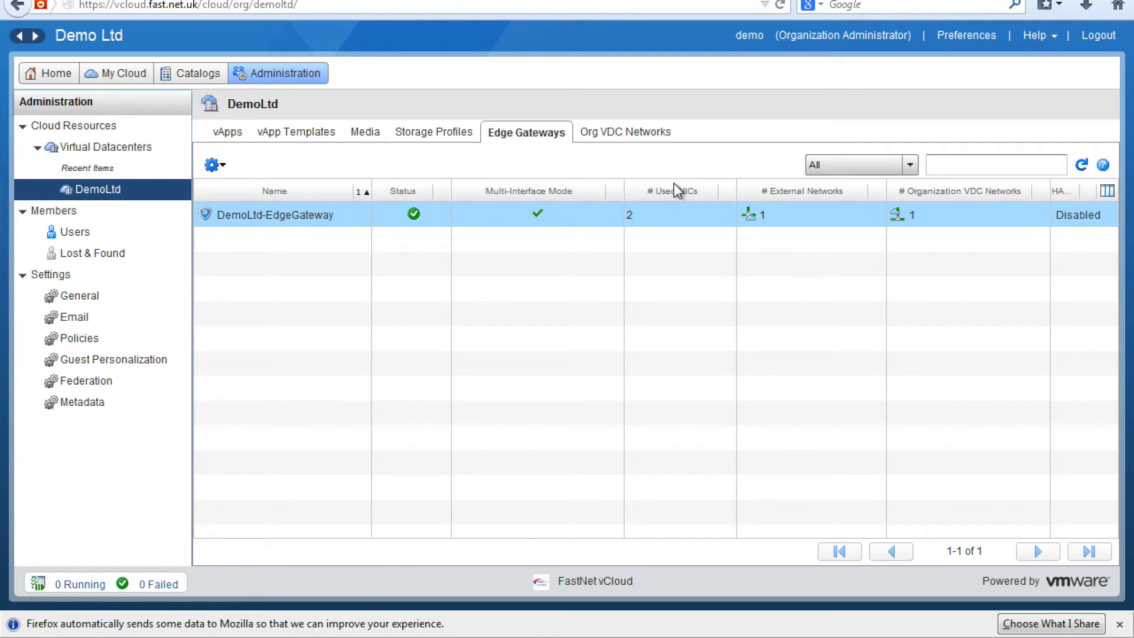
right_click(359, 212)
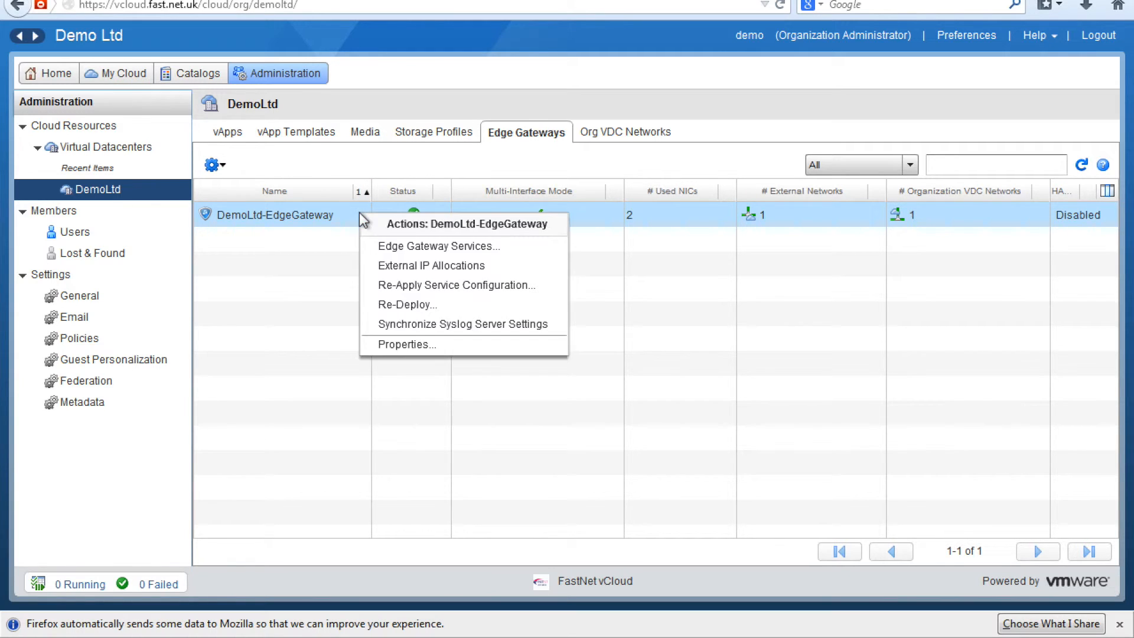
Step: In Edge Gateway Services NAT, add an SNAT rule from 192.168.5.2 to 81.31.75.58 and save
click(389, 253)
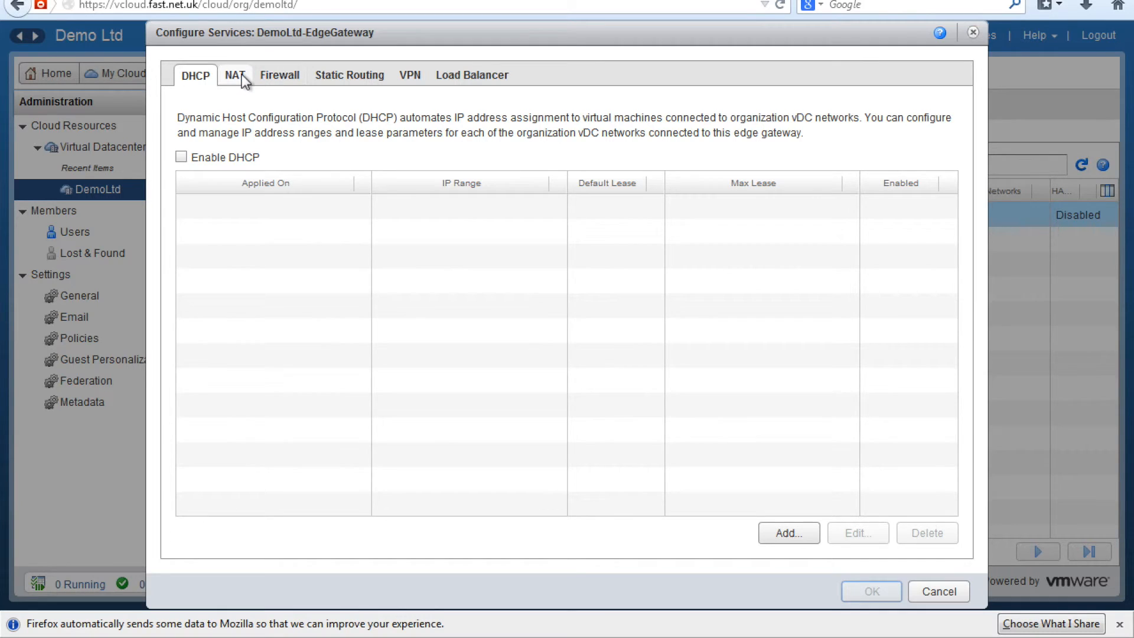
click(240, 76)
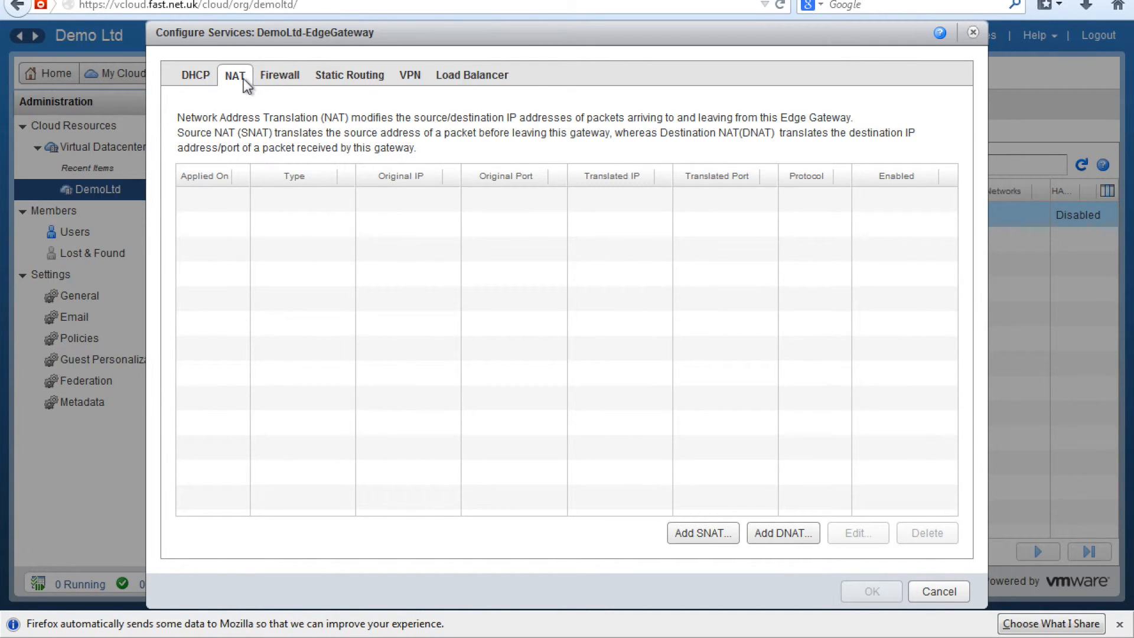
click(716, 531)
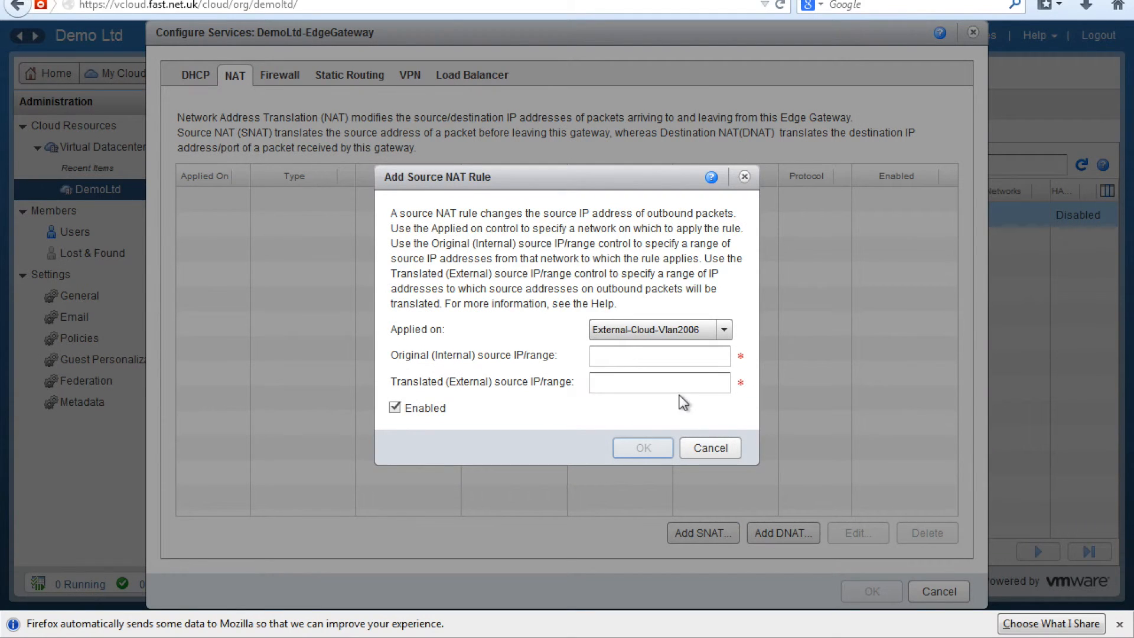
click(672, 363)
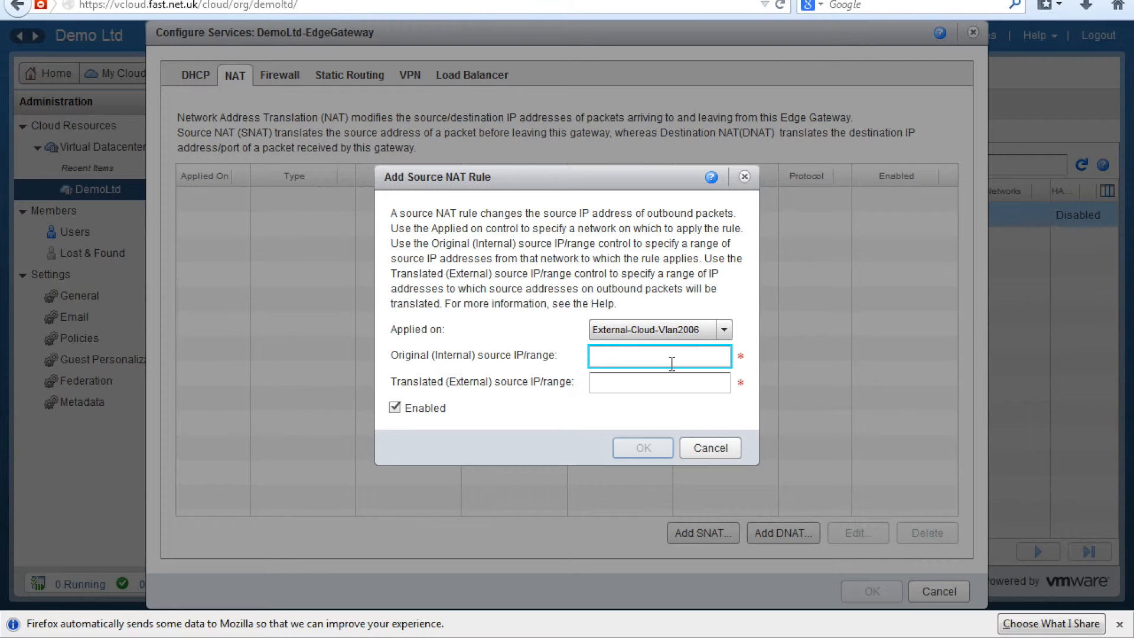
text(192.1)
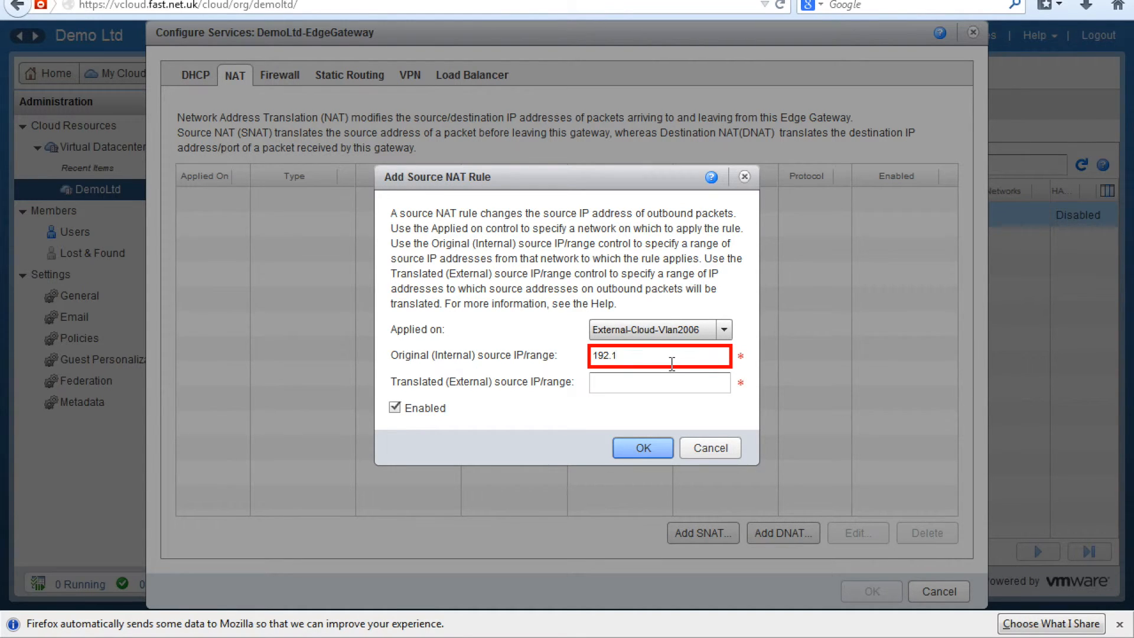
text(68.5.2)
key(Tab)
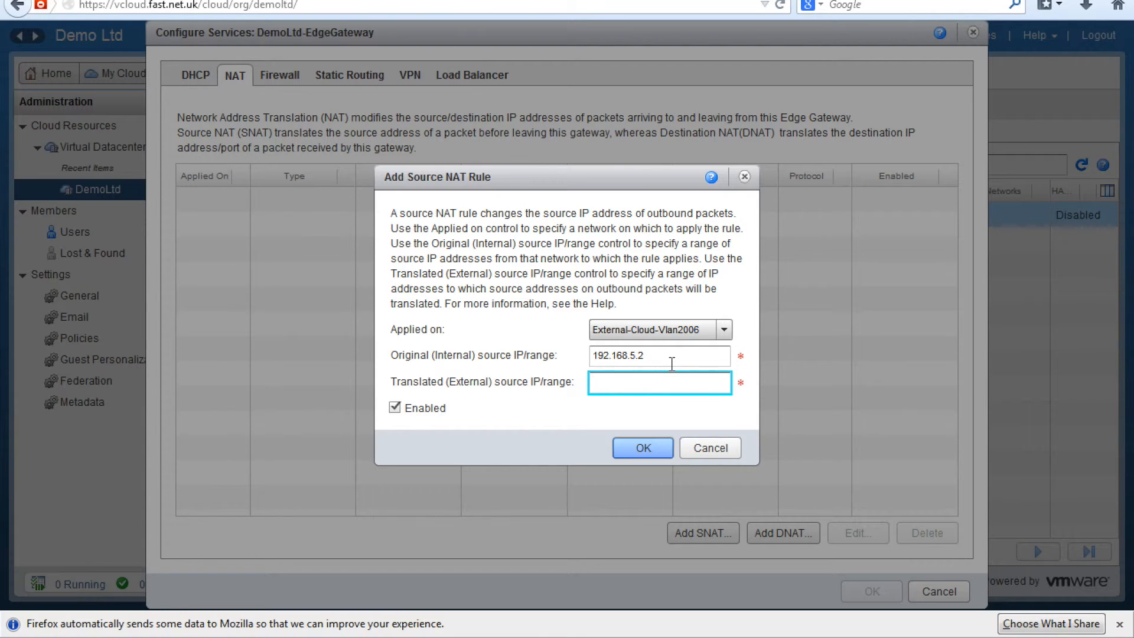
text(81.31.75.)
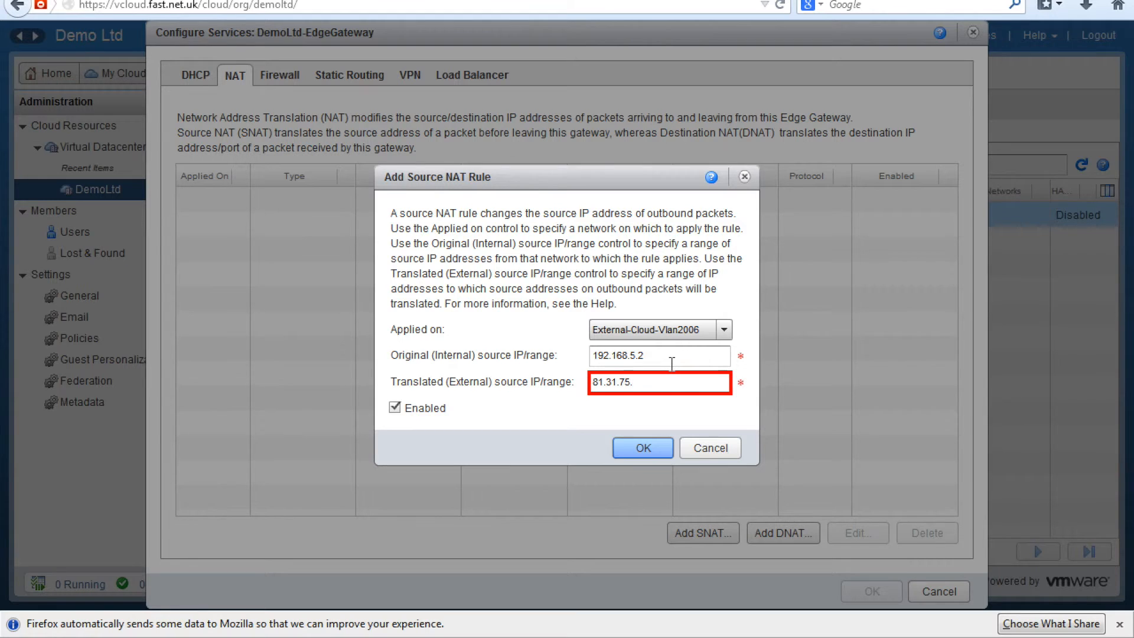
text(58)
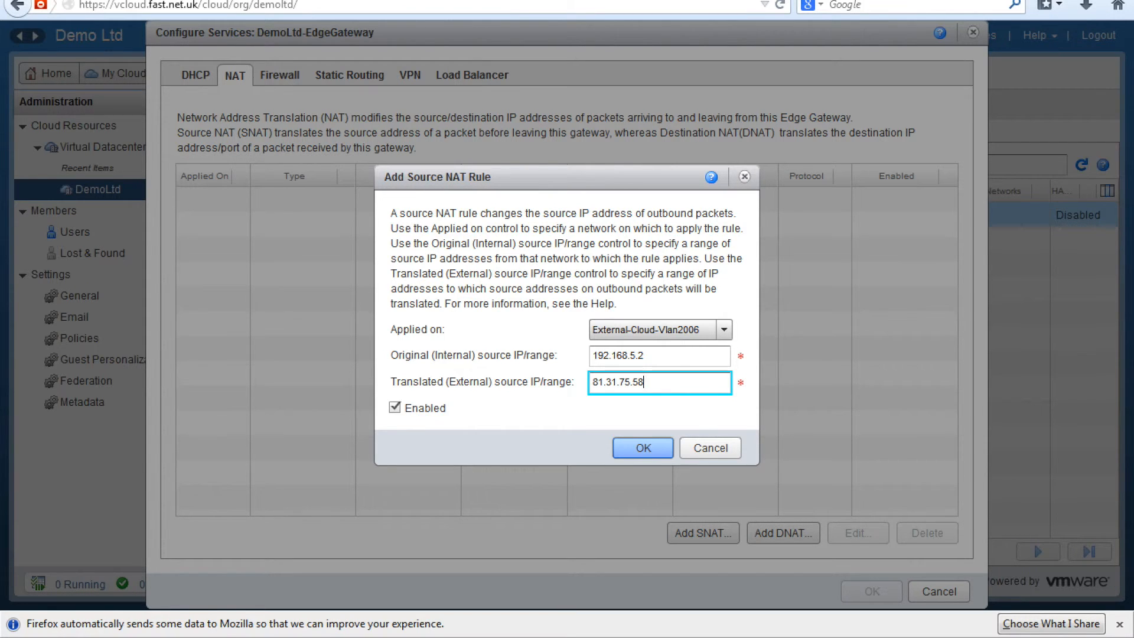
click(643, 449)
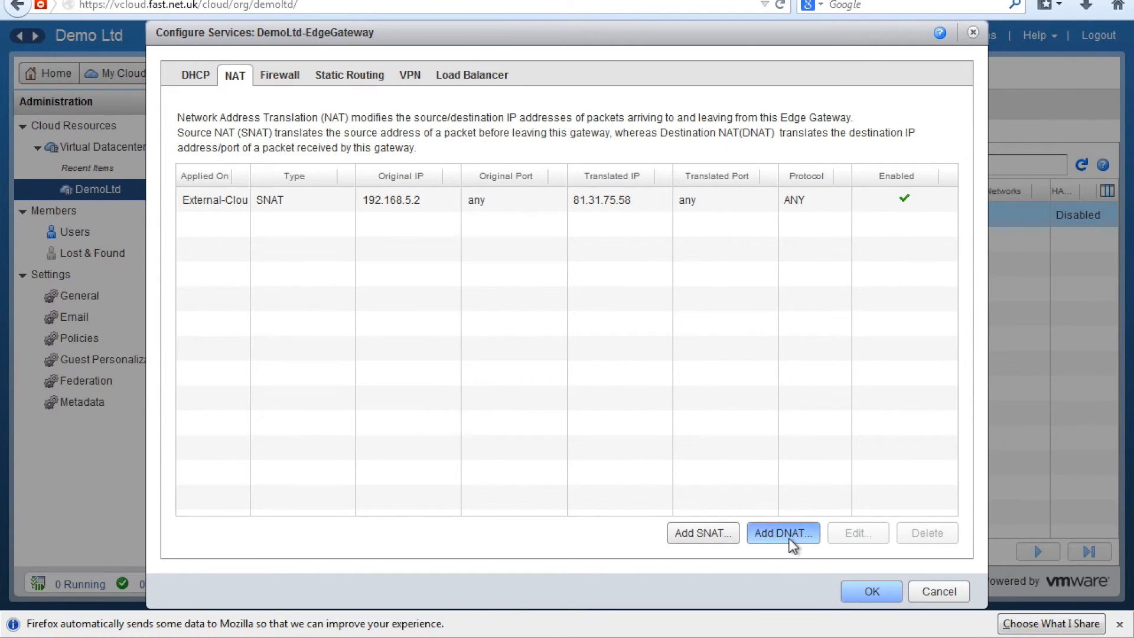
Step: Add a DNAT rule with original IP 81.31.75.58, original port 22, and translated IP 192.168.5.2
click(784, 533)
click(646, 290)
text(81.31.75.)
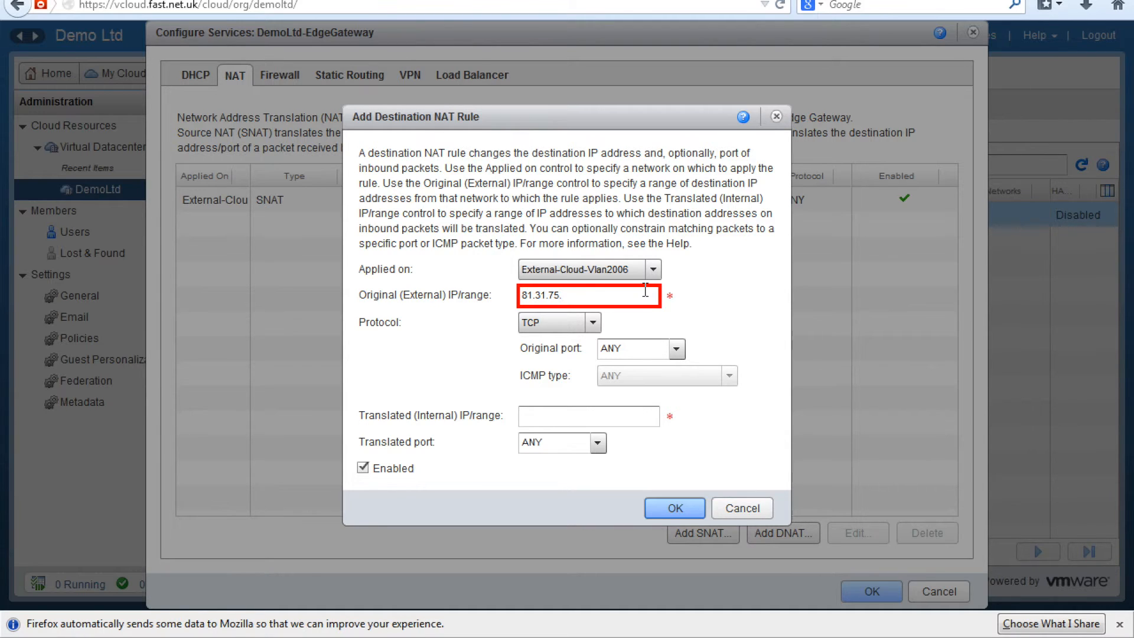
text(58)
click(655, 341)
text(22)
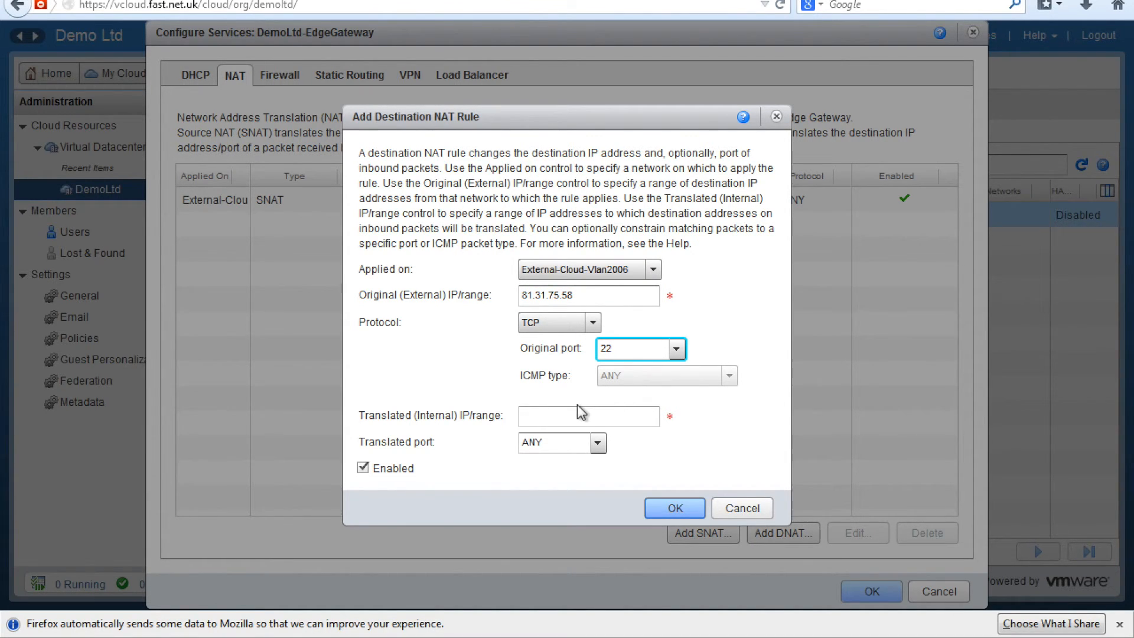
click(558, 417)
text(192.)
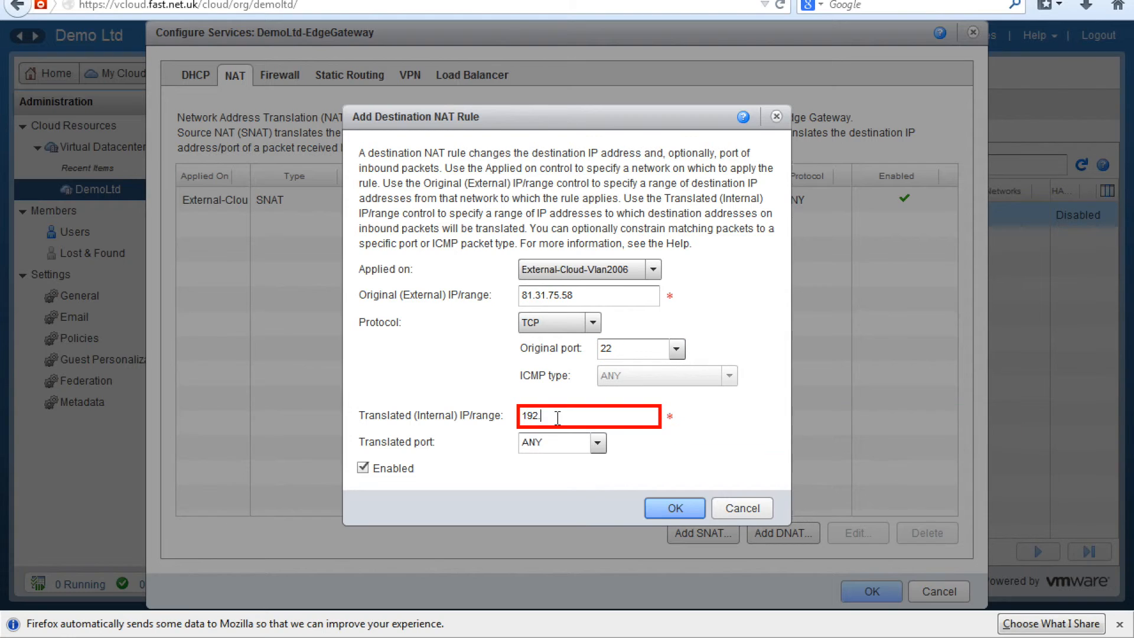
text(168.5.2)
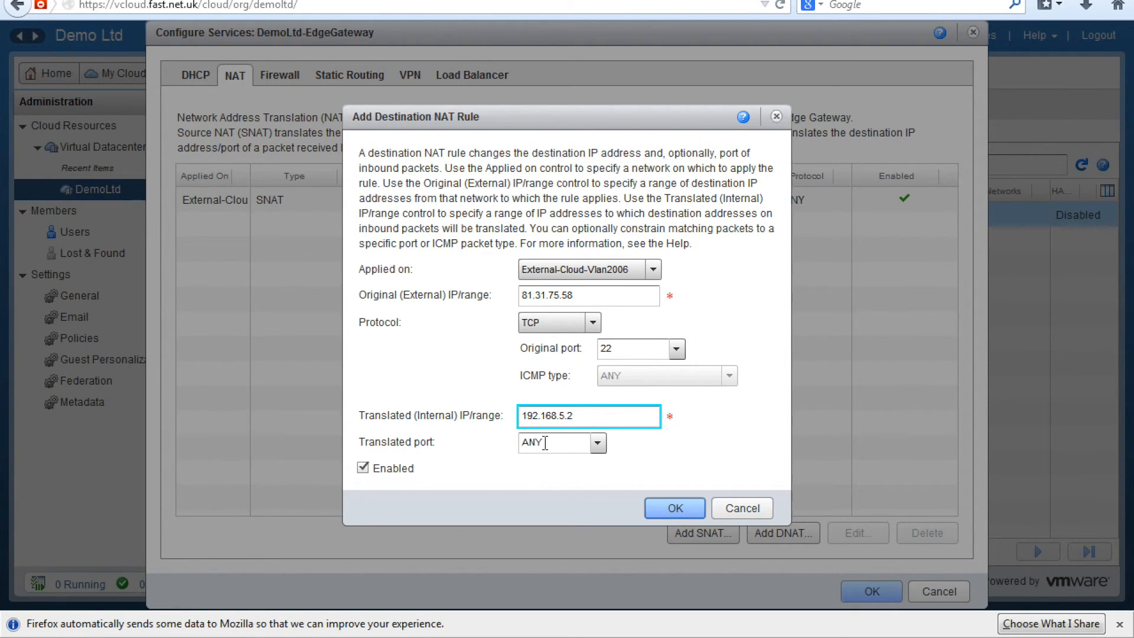
Step: Set the translated and original ports to SSH (22) and save the DNAT rule
click(546, 442)
text(22)
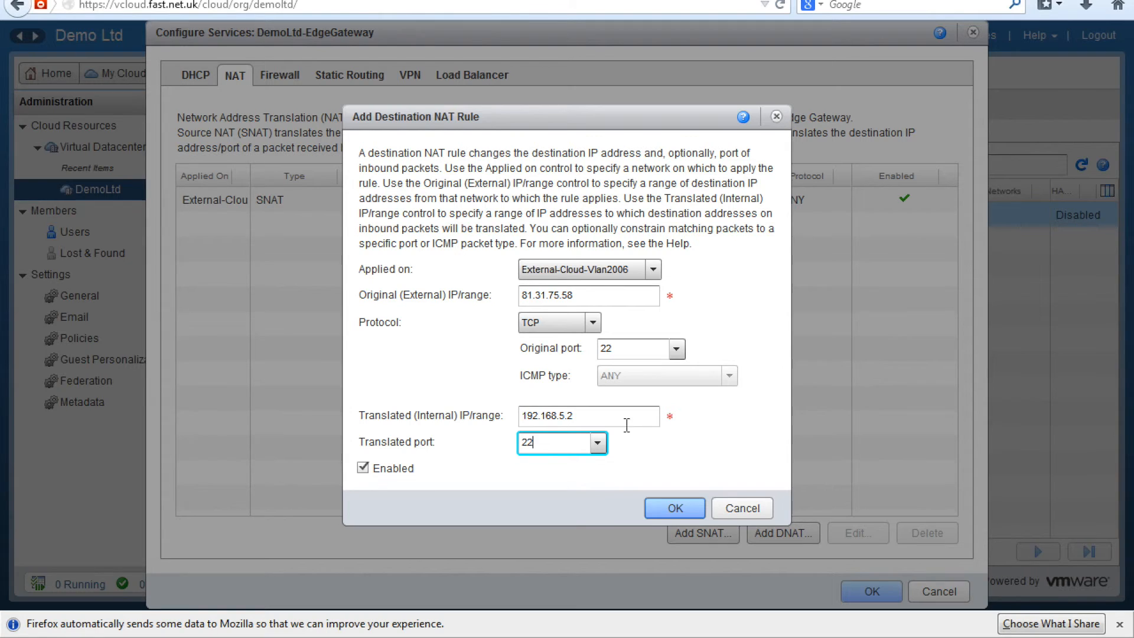
click(598, 443)
click(545, 517)
click(676, 349)
click(640, 426)
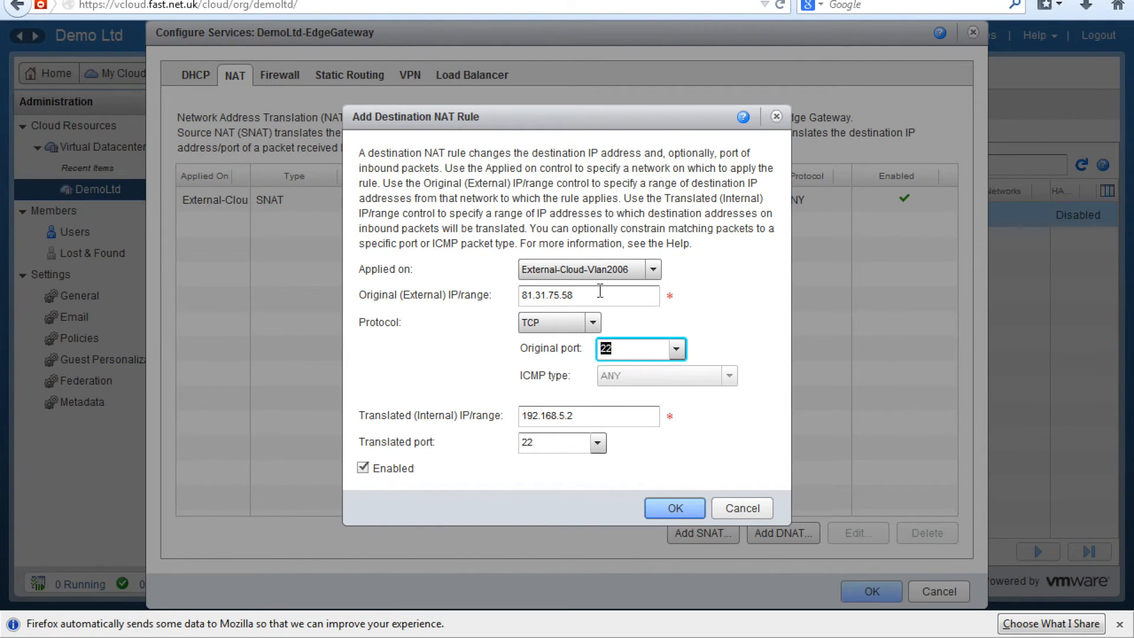
click(697, 508)
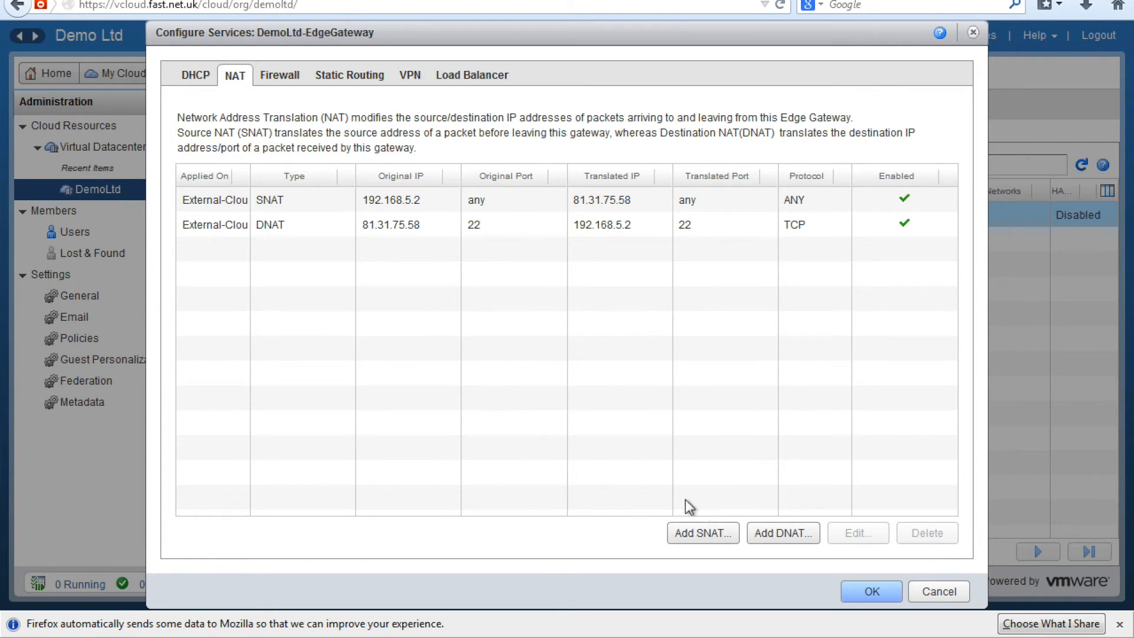
Step: Check the Firewall tab, cancel an unneeded new rule, and confirm the gateway service changes
click(279, 80)
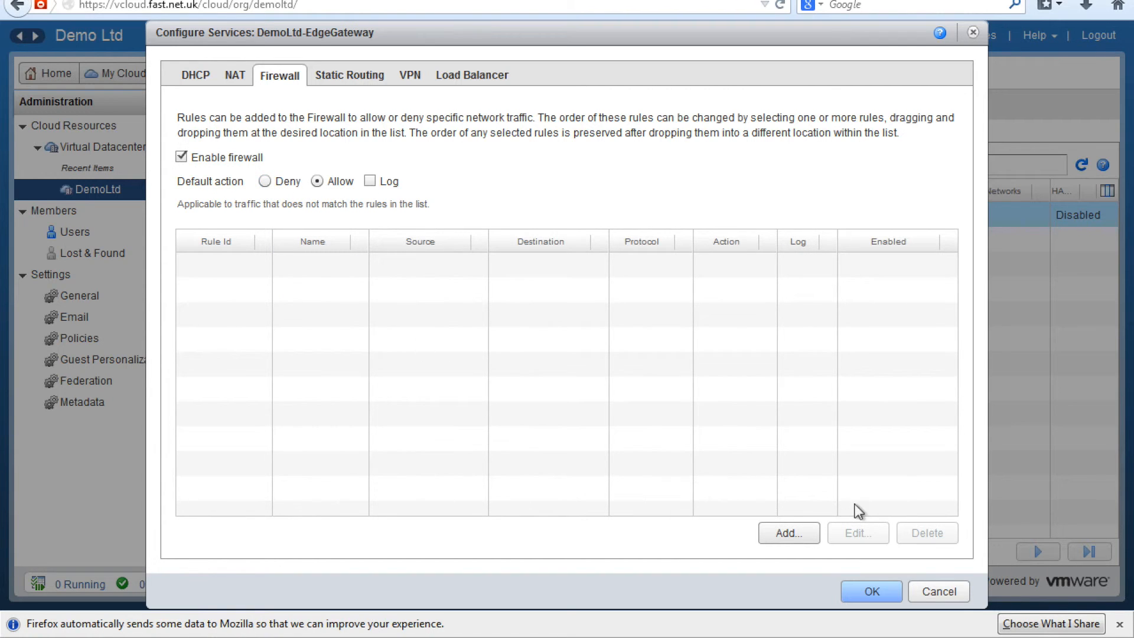
click(800, 533)
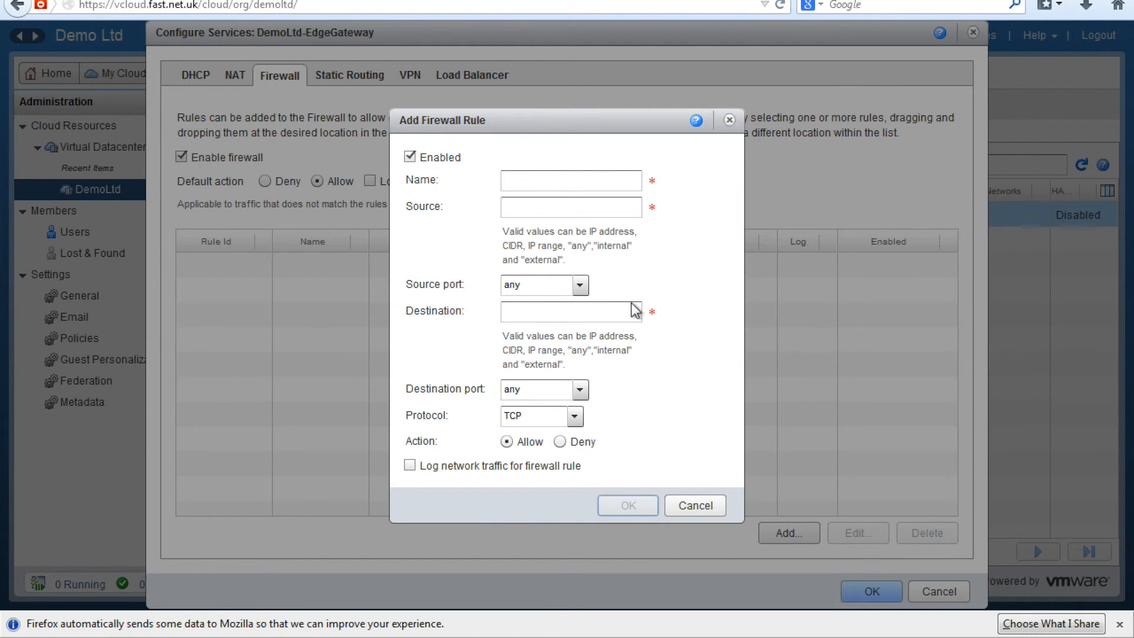
click(705, 506)
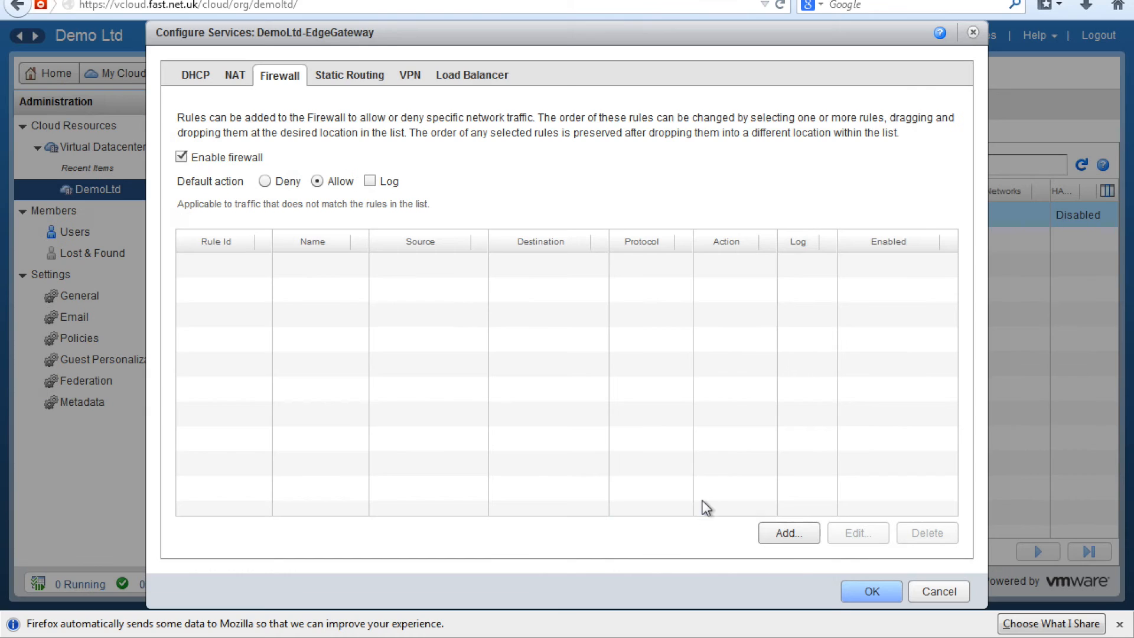
click(872, 591)
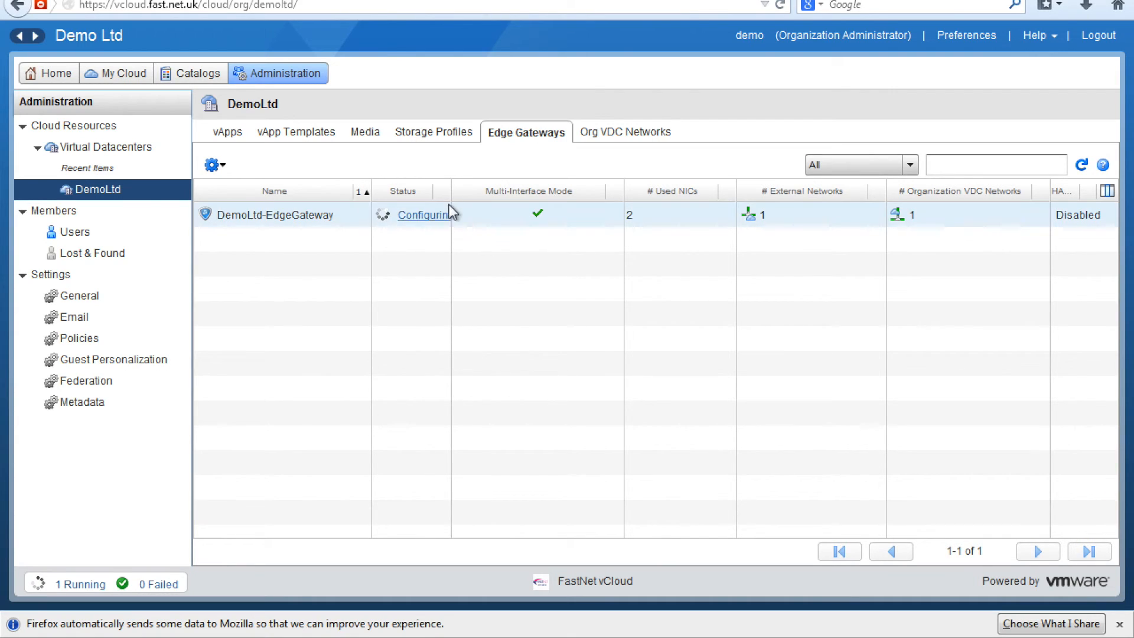
Step: Widen the Status column, review the Configuring task details, and wait for DemoLtd-EdgeGateway to finish
drag(452, 186, 526, 183)
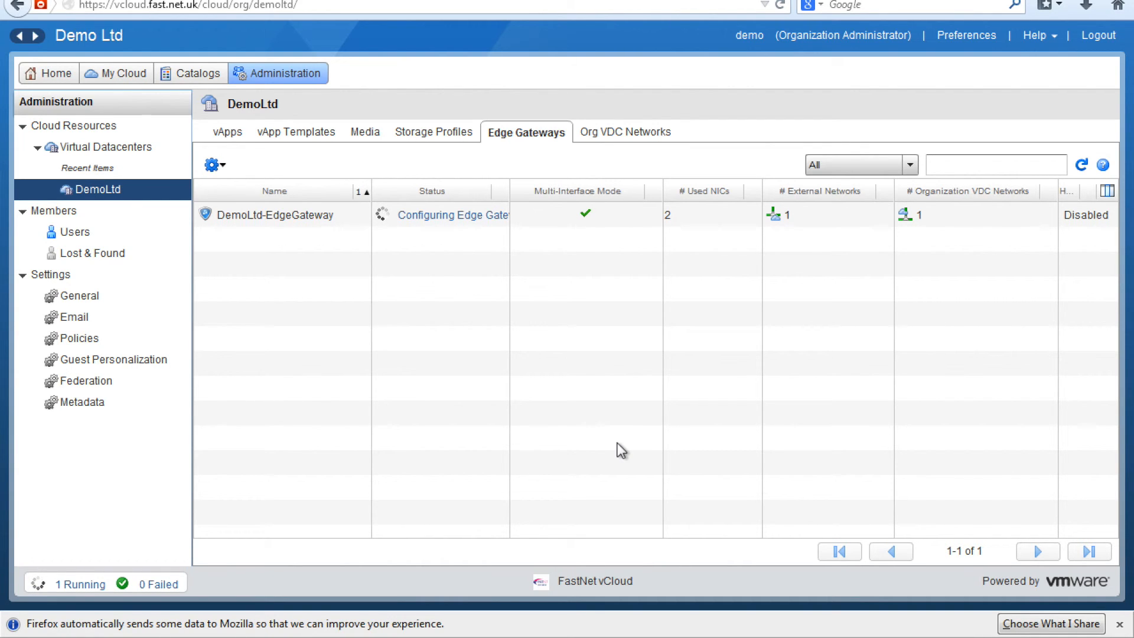
click(471, 216)
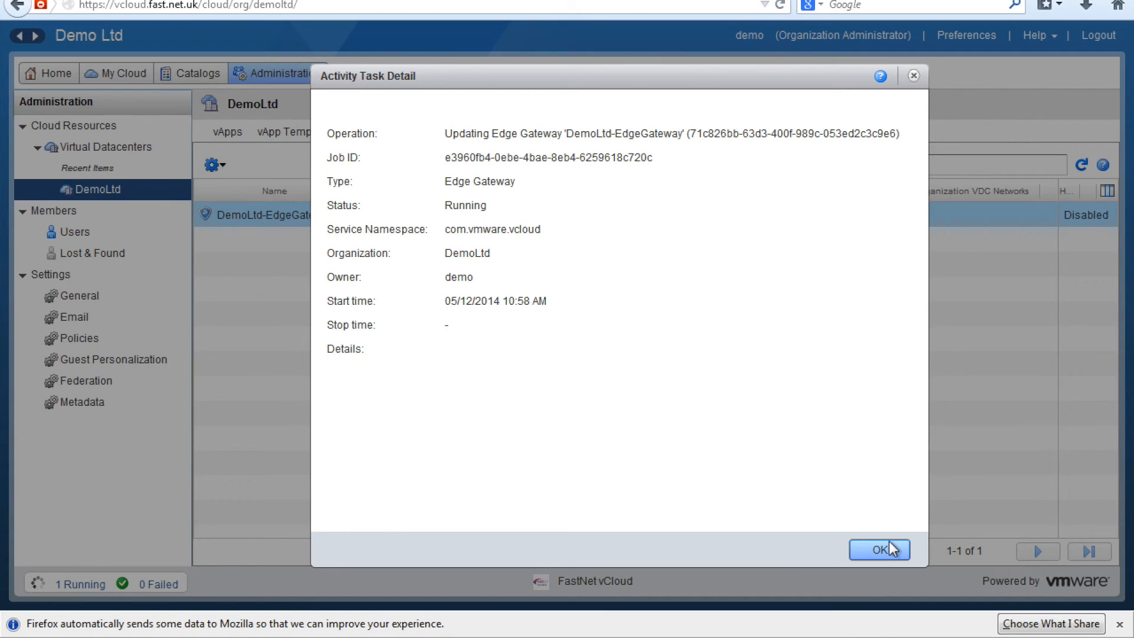
click(890, 548)
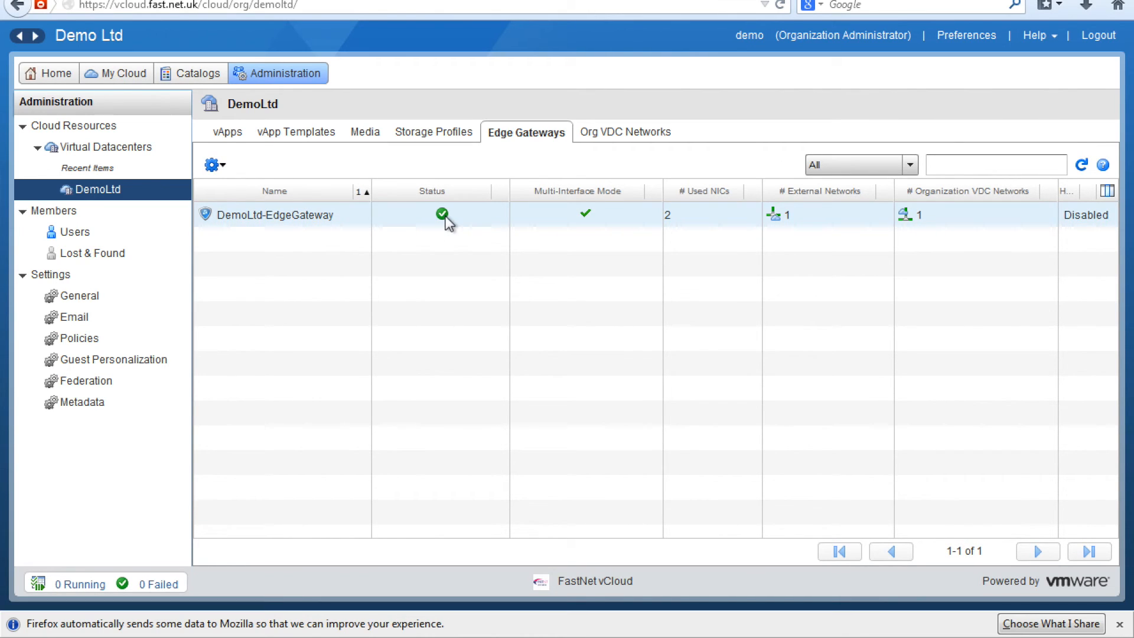
click(447, 223)
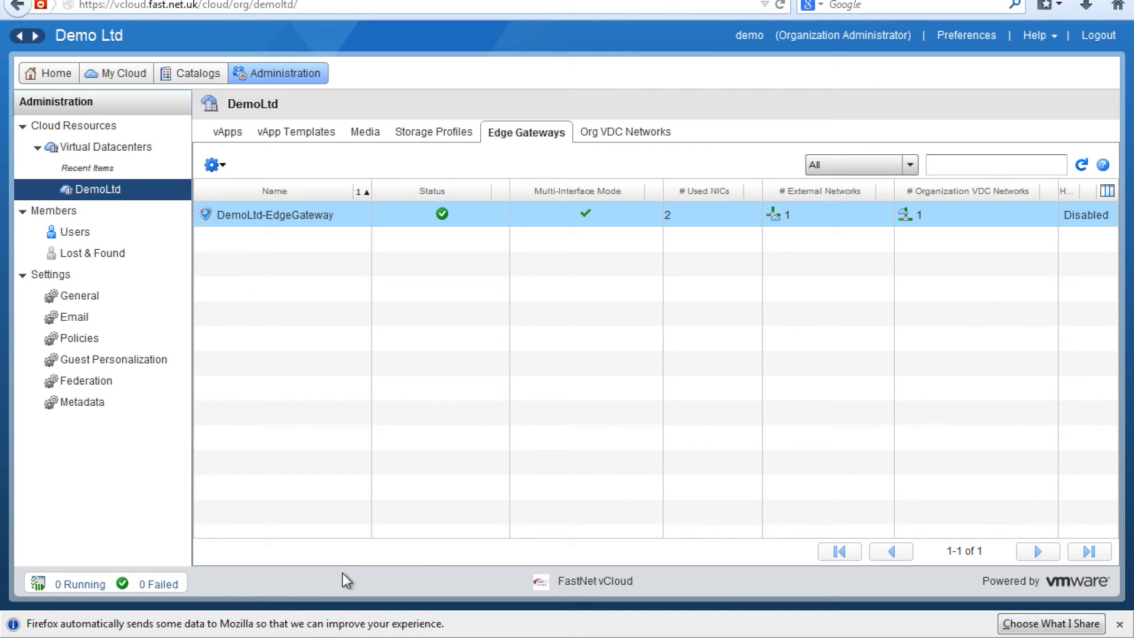
click(351, 604)
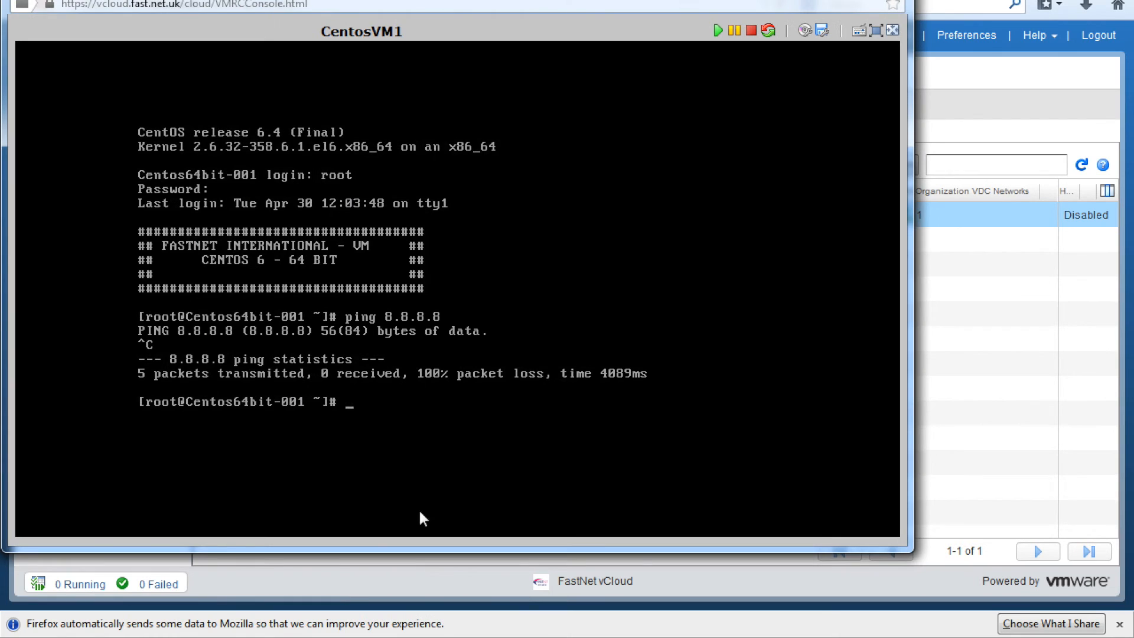
text(ping 8)
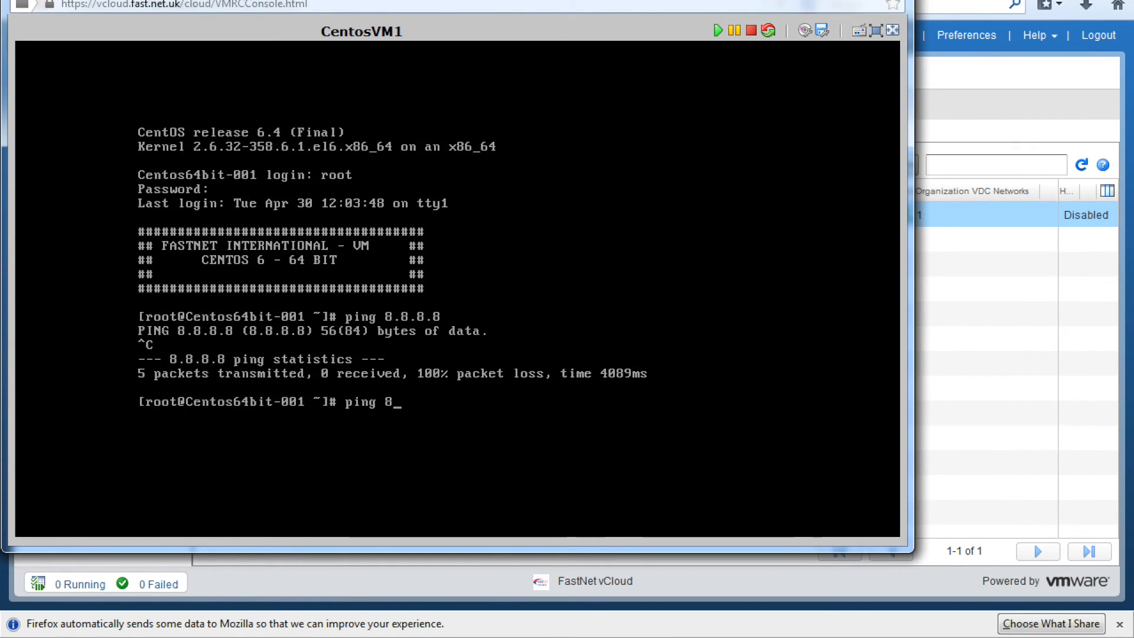
text(.8.8.8)
key(Return)
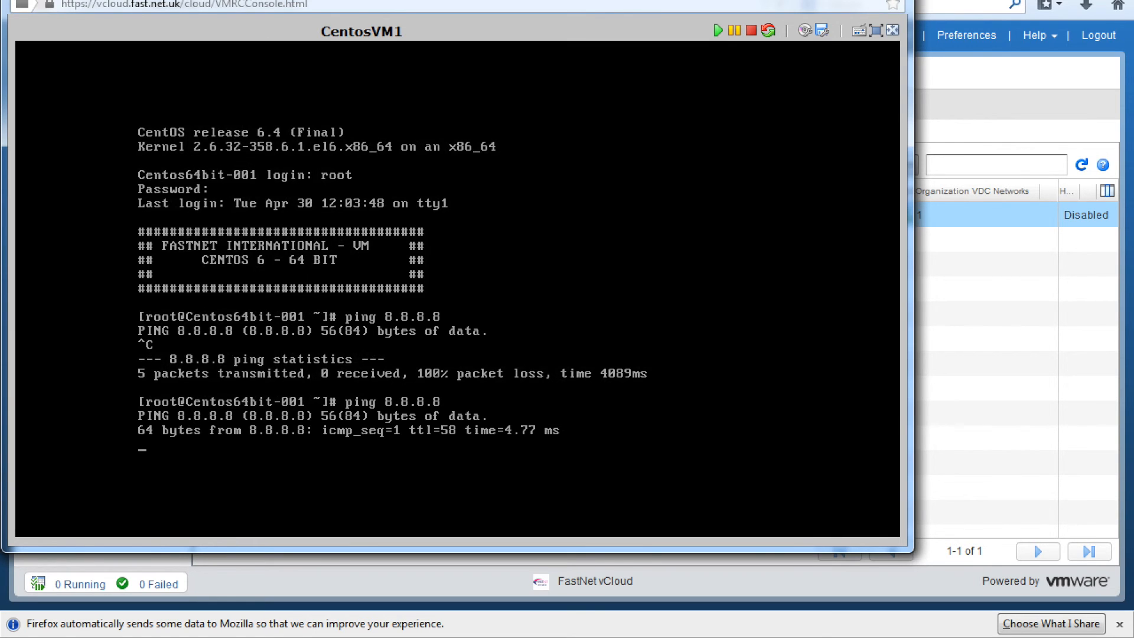
key(ctrl+c)
text(ping)
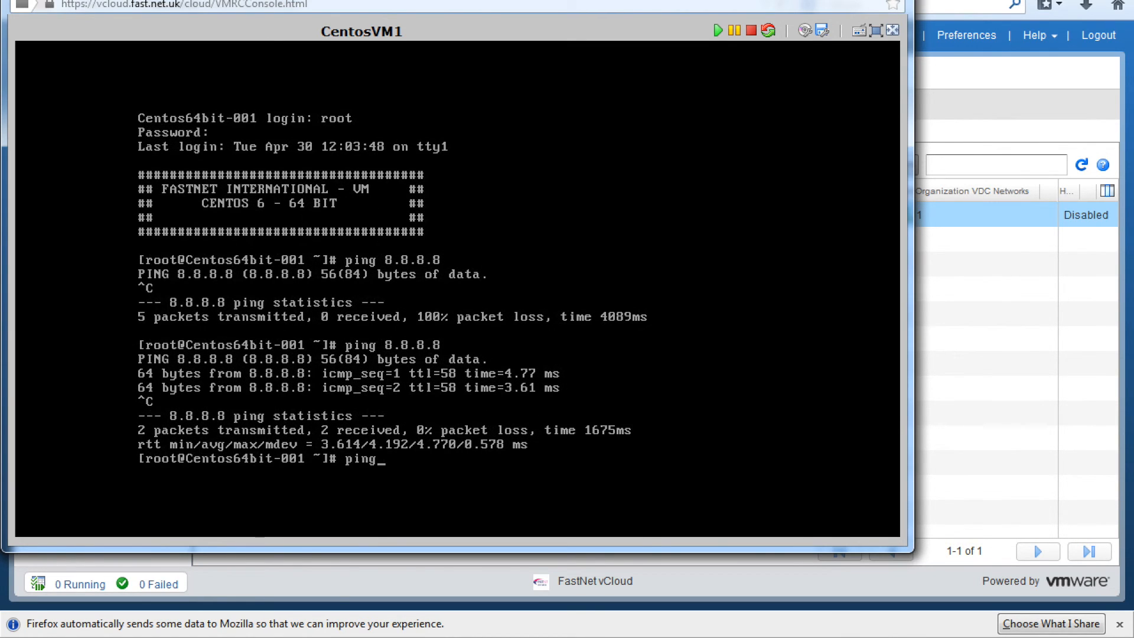
text( www.google.co.uk)
key(Return)
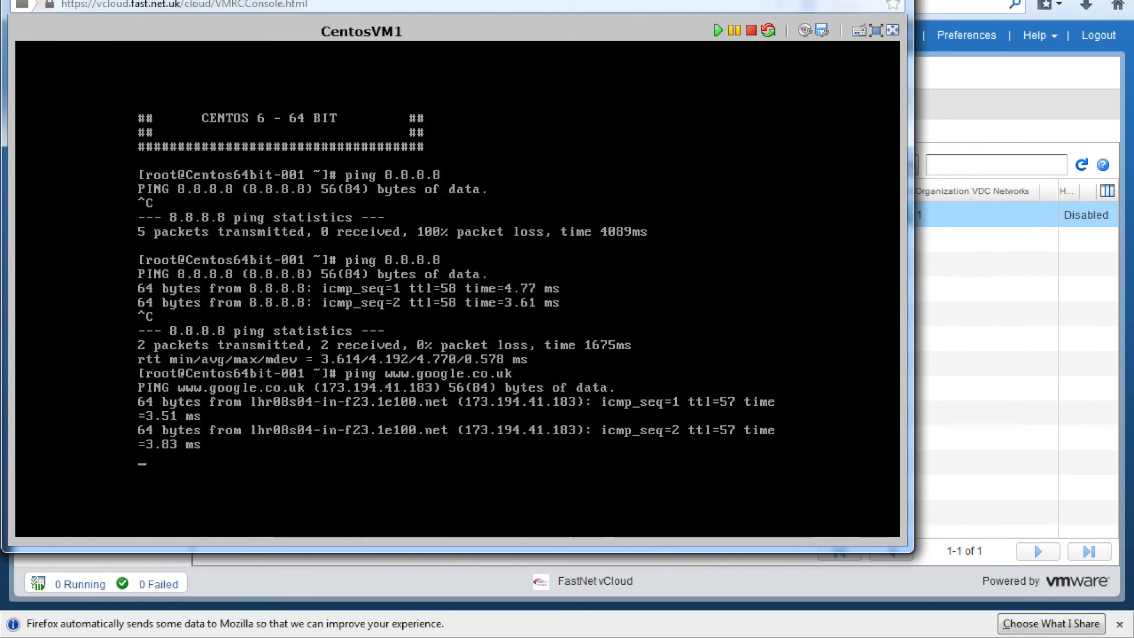
key(ctrl+c)
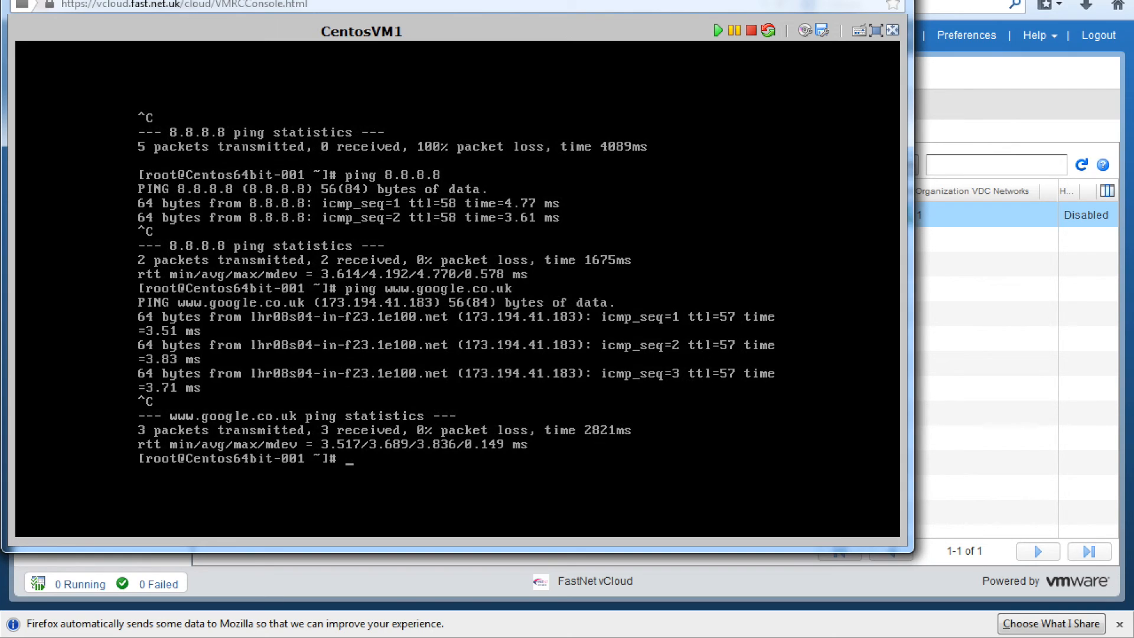
click(945, 306)
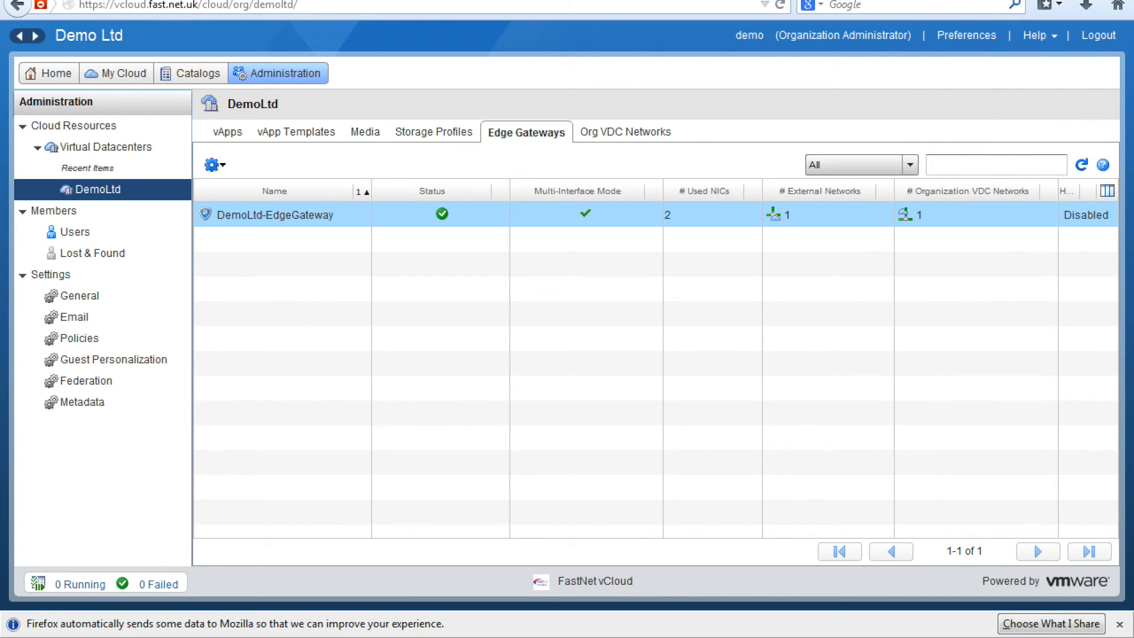
click(1083, 1)
Step: Launch PuTTY and connect over SSH to 81.31.75.58, trusting the server's host key
double_click(39, 577)
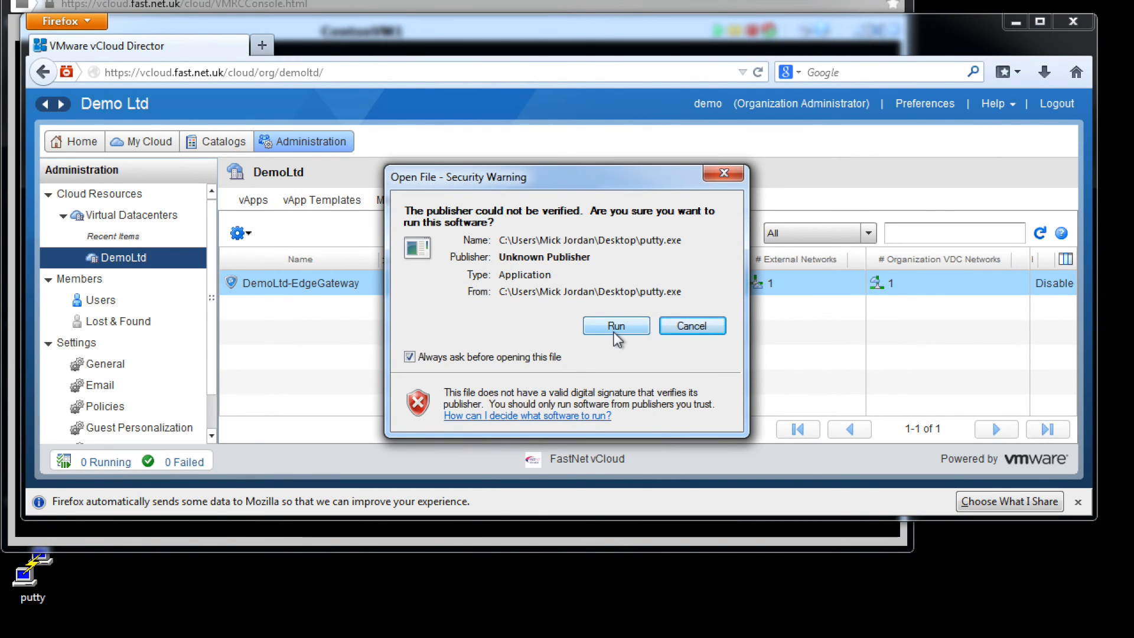
click(616, 327)
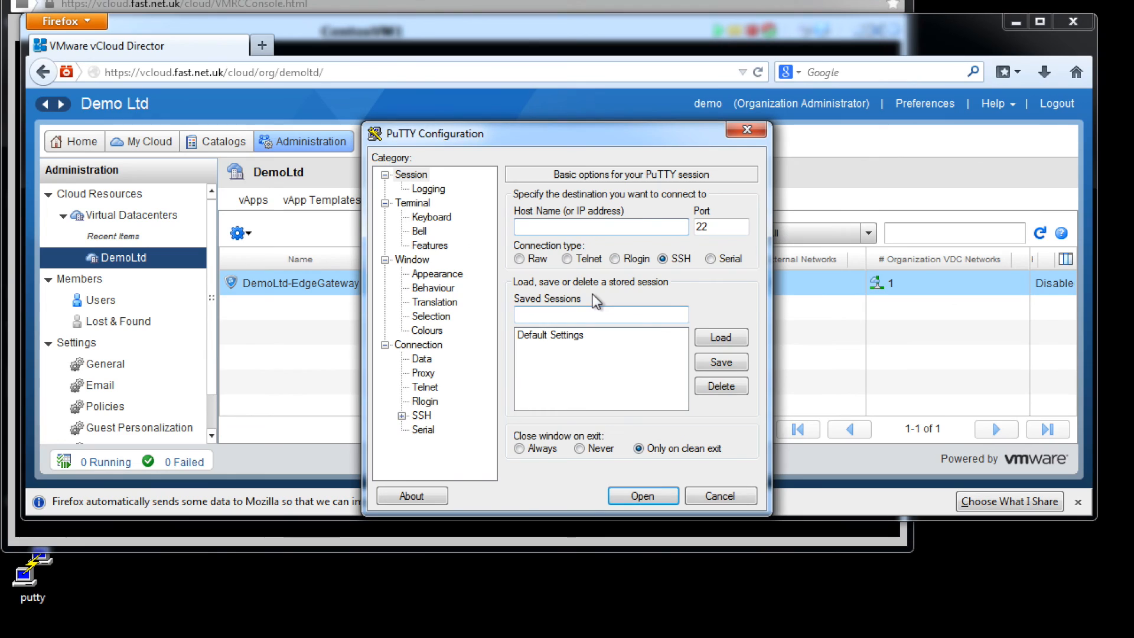
text(81.31.75.58)
key(Return)
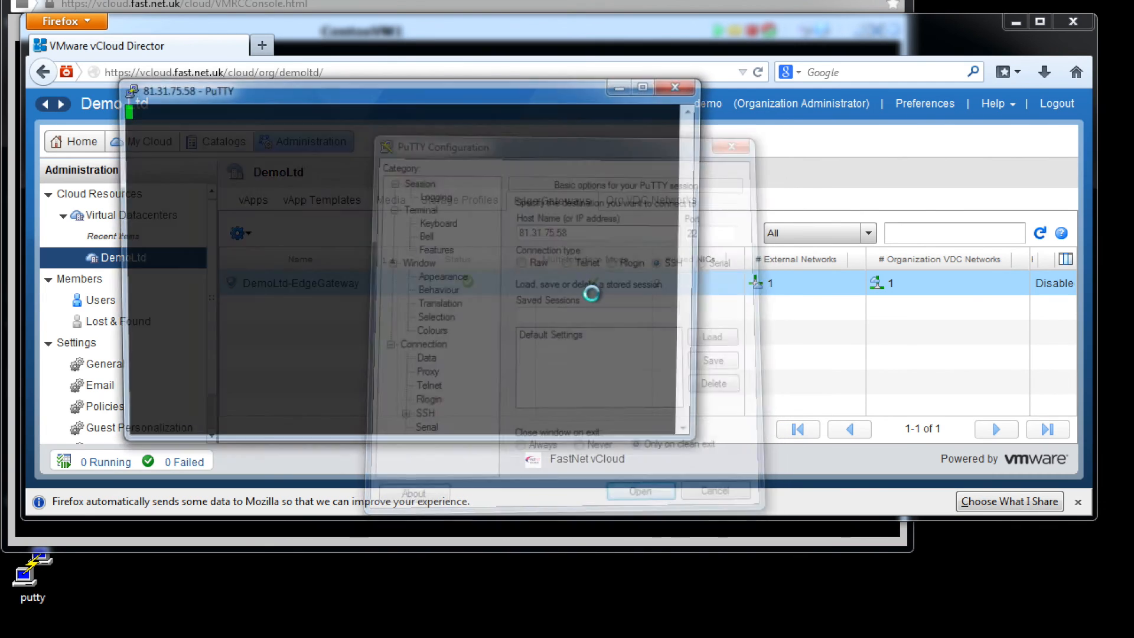
click(535, 430)
Step: Log in as root and ping 212.42.162.1, stopping it to view the statistics
text(root)
key(Return)
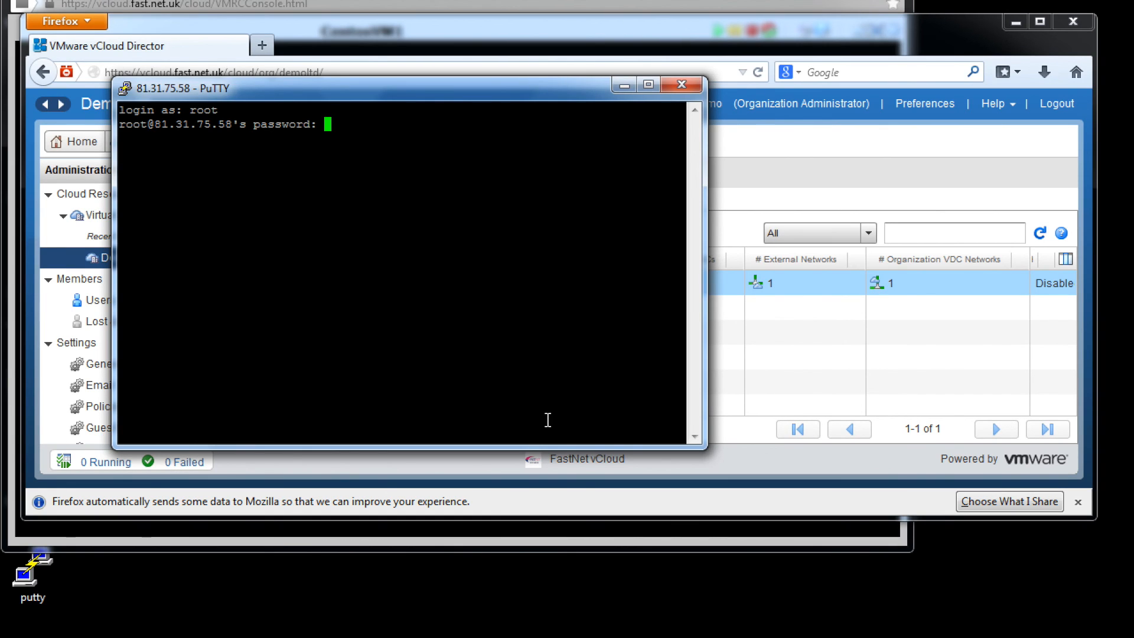
key(Return)
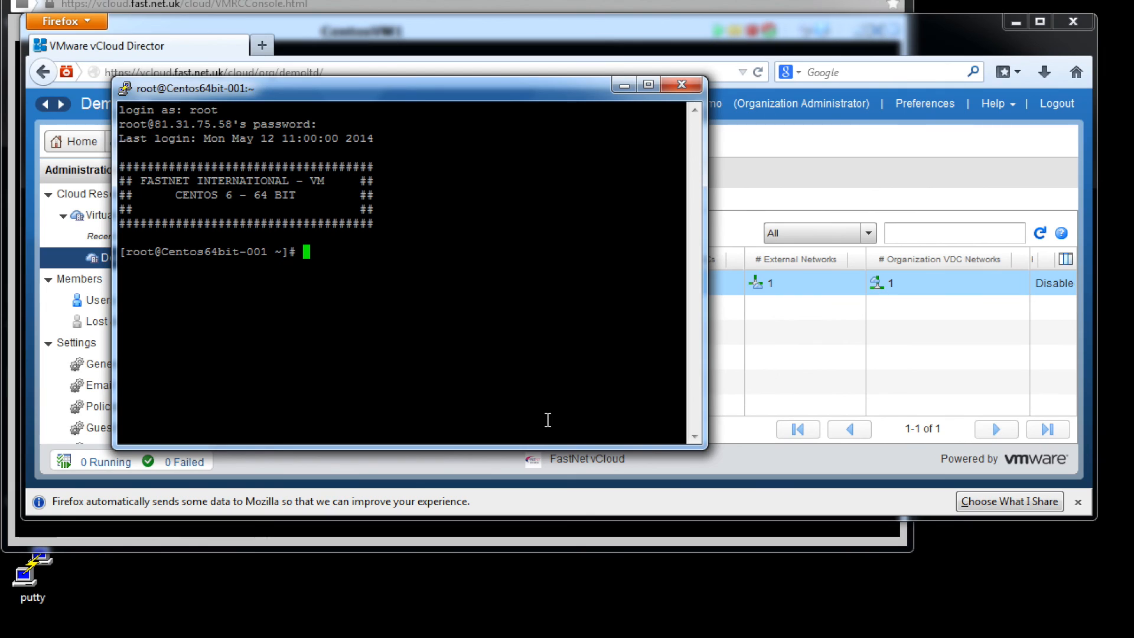
text(ping 212.42.1)
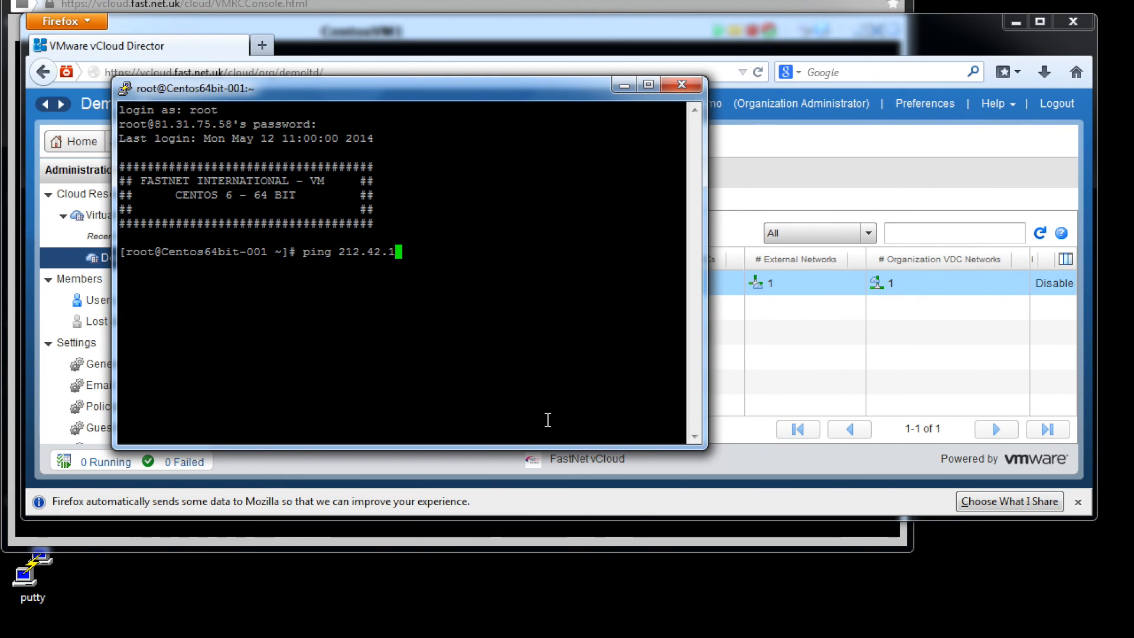
text(62.1)
key(Return)
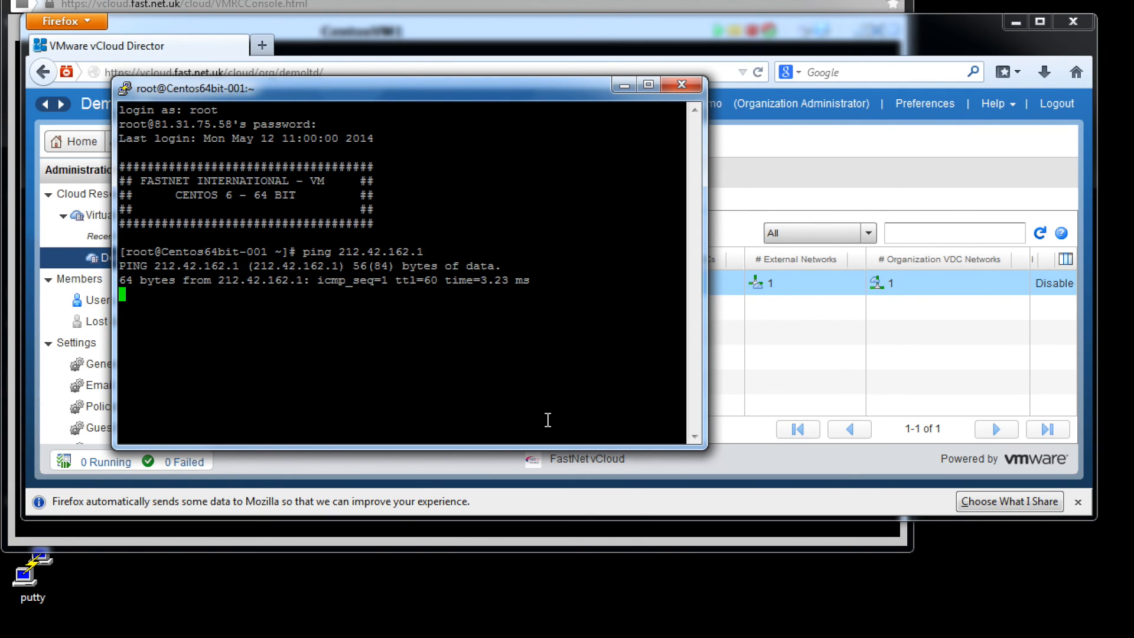
key(ctrl+c)
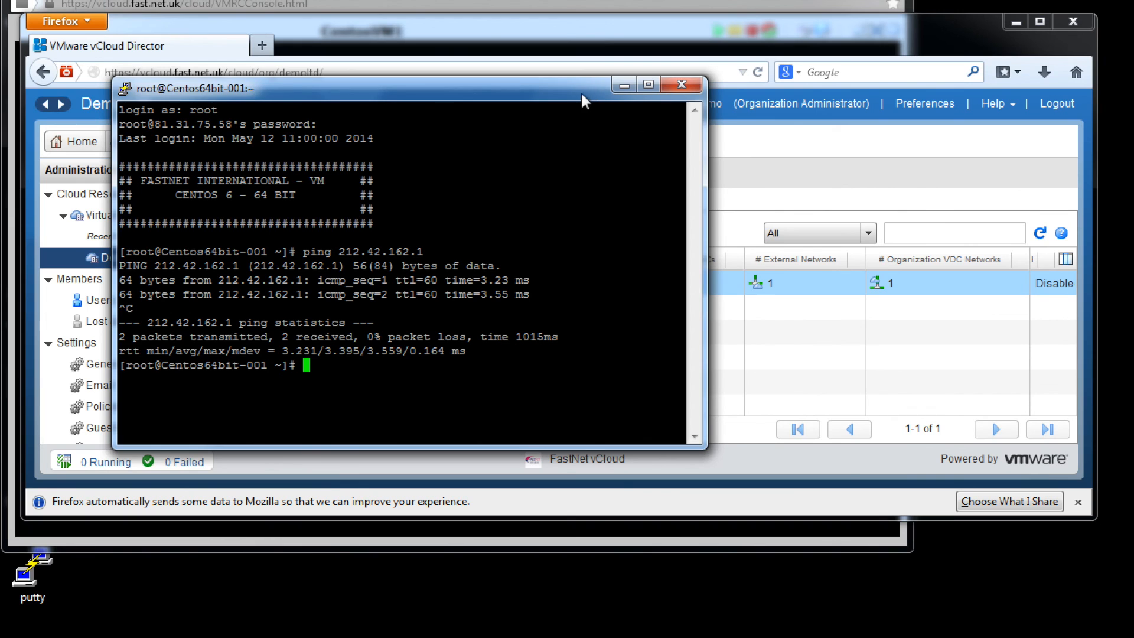
drag(582, 94, 859, 16)
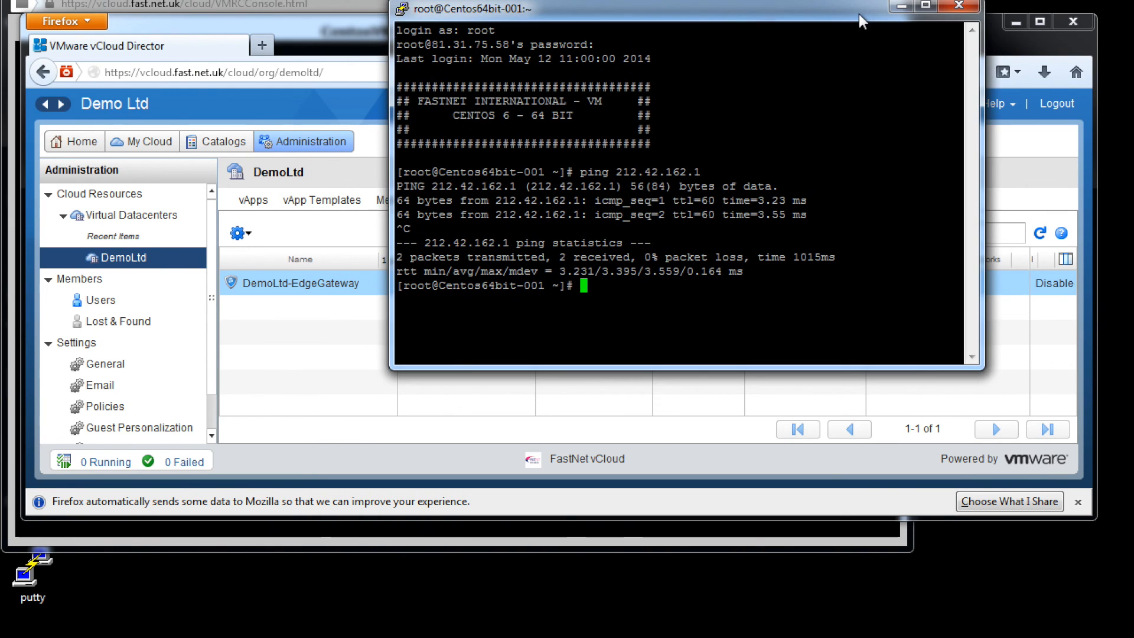